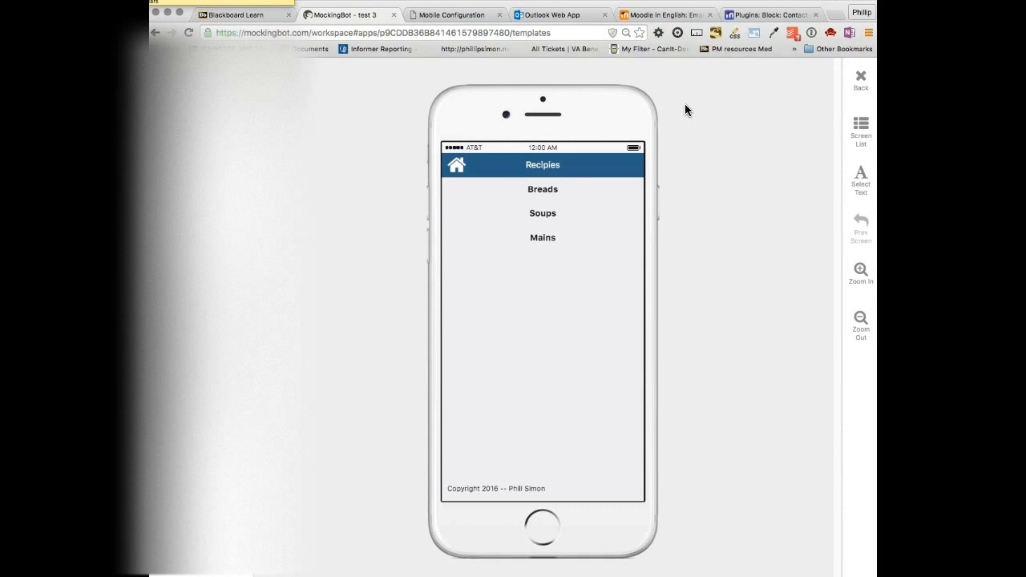
# Step: Preview the Breads section, opening the Whole Wheat list and its Whole wheat 1 and 2 recipes, and return to the Breads list
pyautogui.click(543, 192)
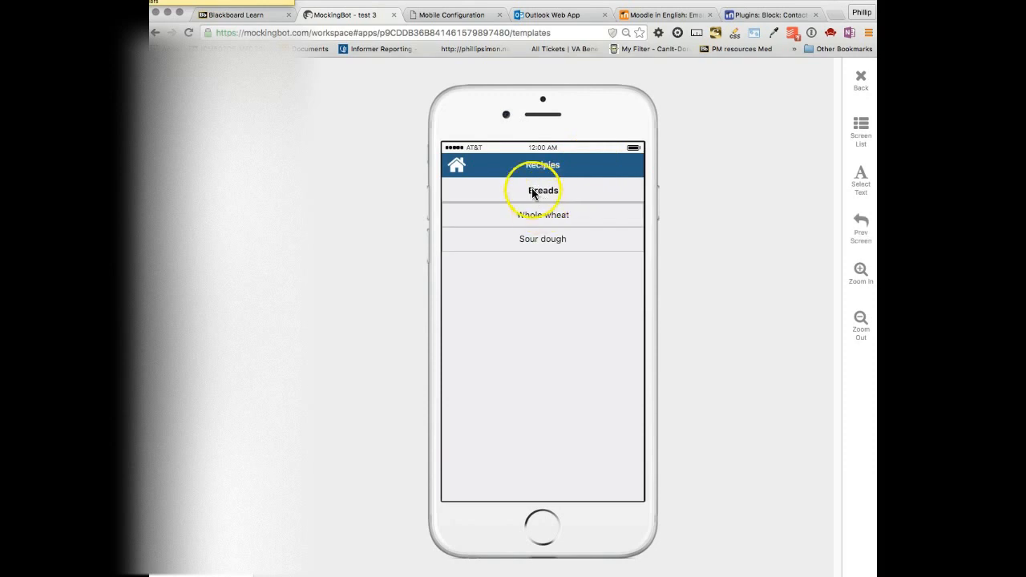
pyautogui.click(475, 173)
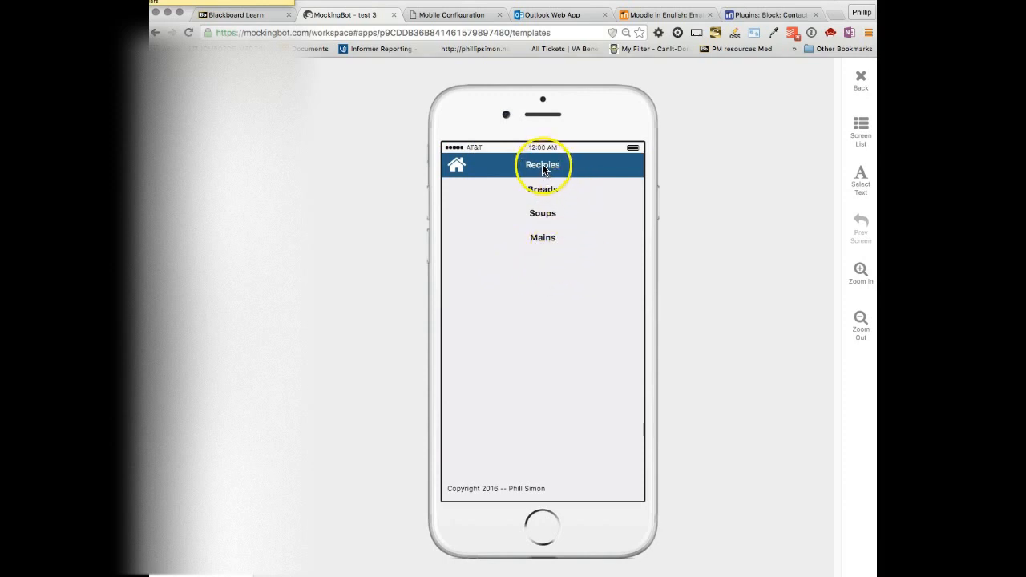
pyautogui.click(543, 192)
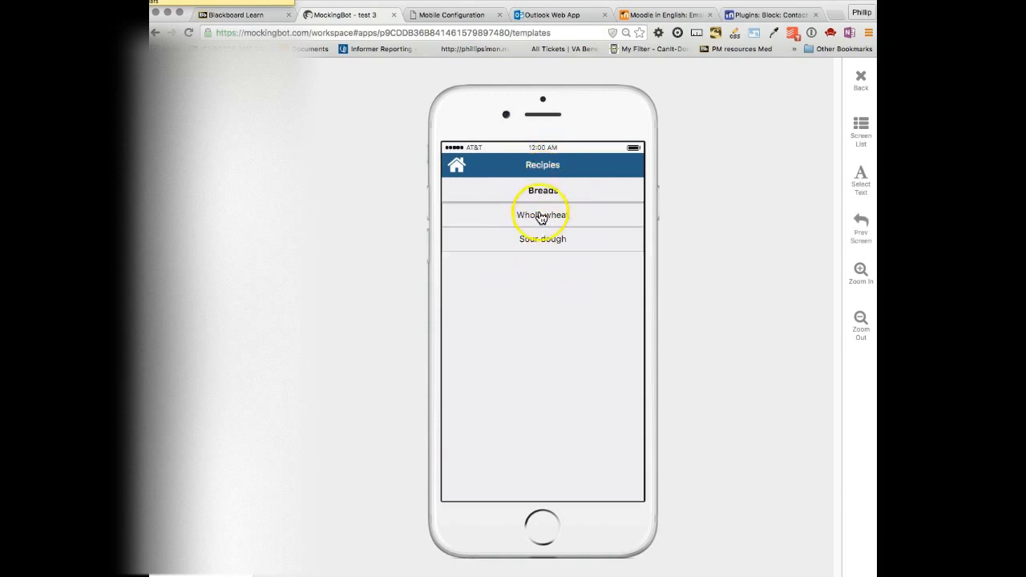
pyautogui.click(542, 217)
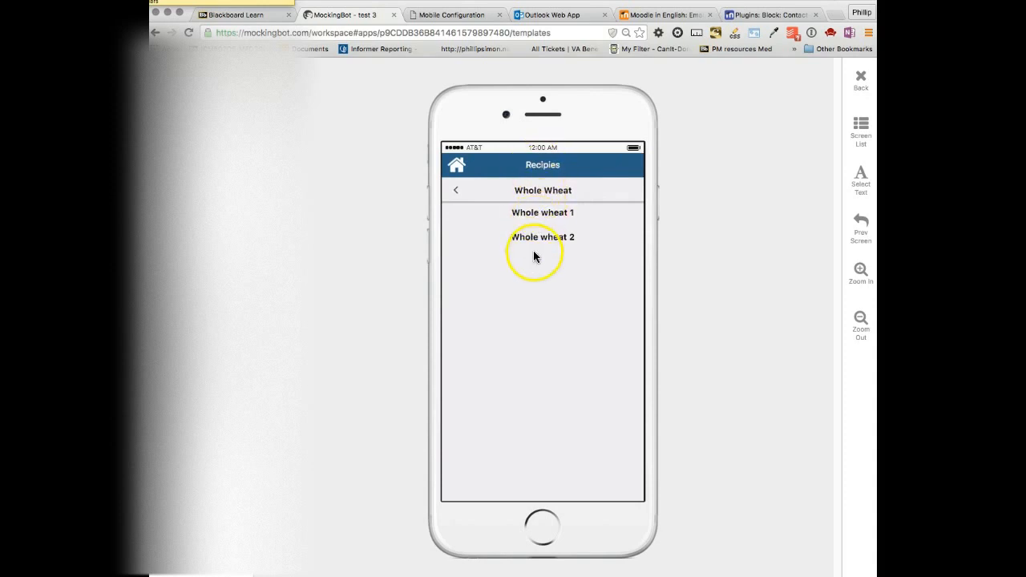
pyautogui.click(536, 224)
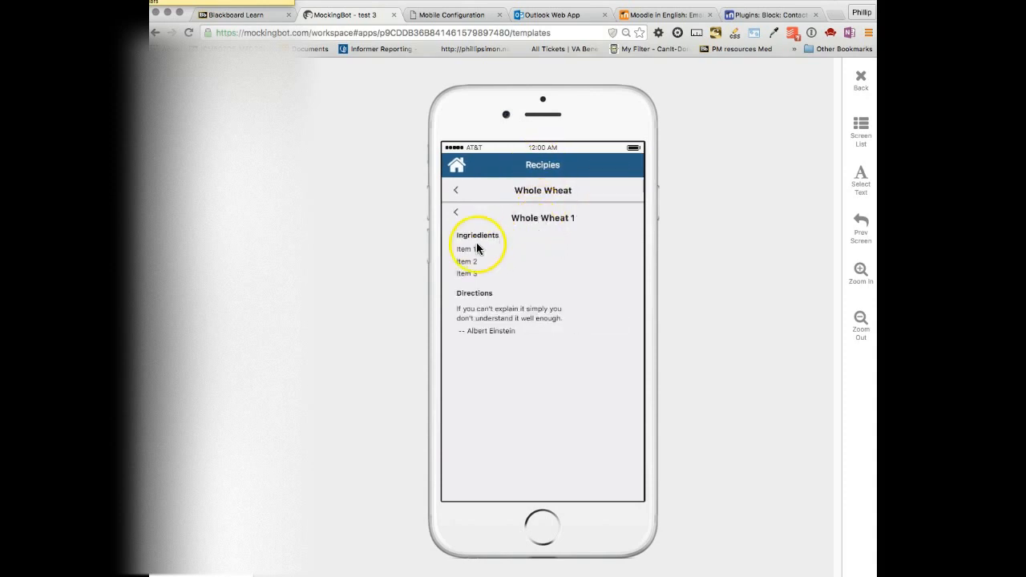
pyautogui.click(456, 217)
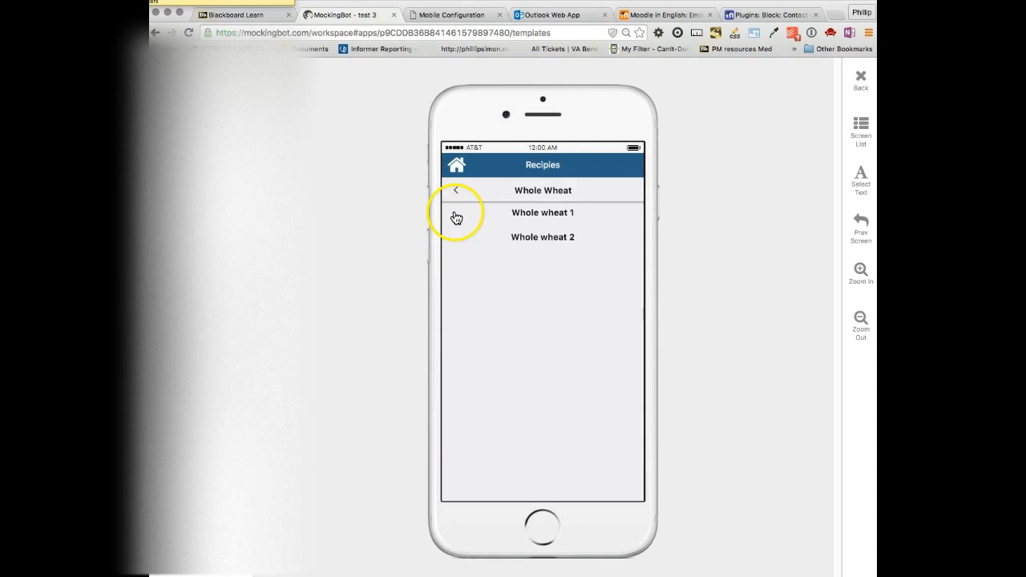
pyautogui.click(533, 236)
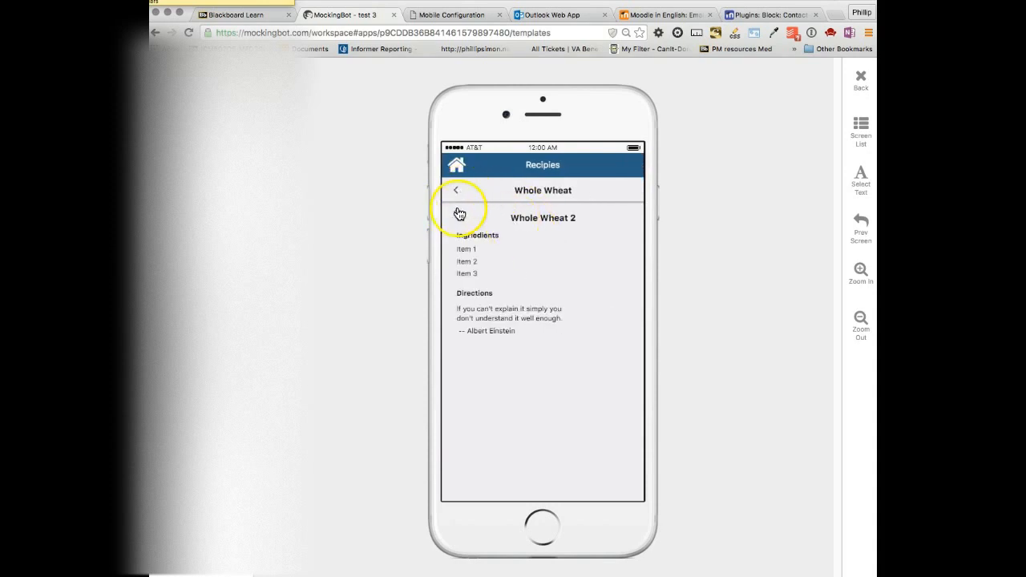
pyautogui.click(458, 215)
pyautogui.click(458, 193)
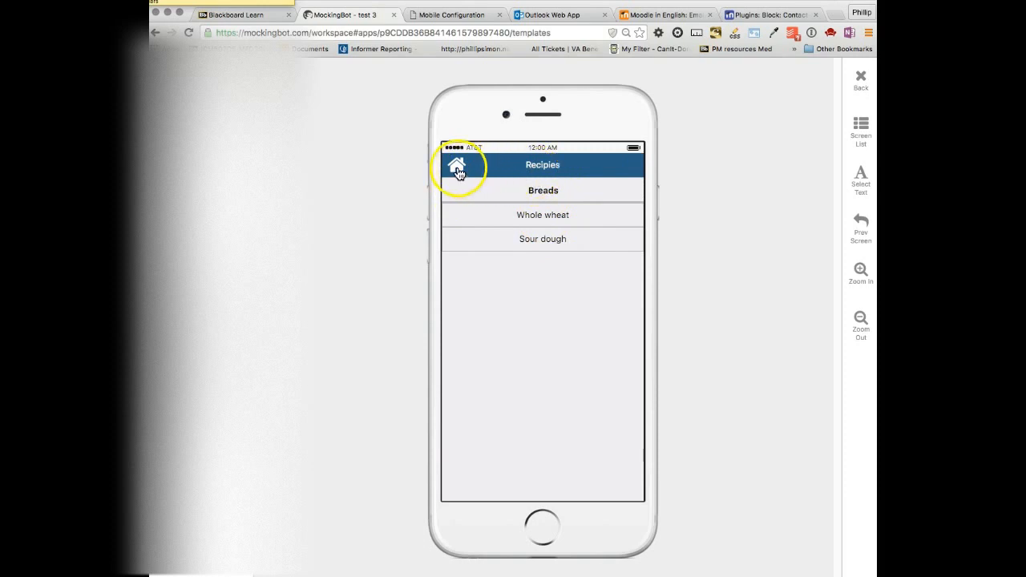
# Step: Return to the prototype's home page and preview the Soups list and the Chicken and Beef 1 pages under Mains
pyautogui.click(458, 168)
pyautogui.click(544, 212)
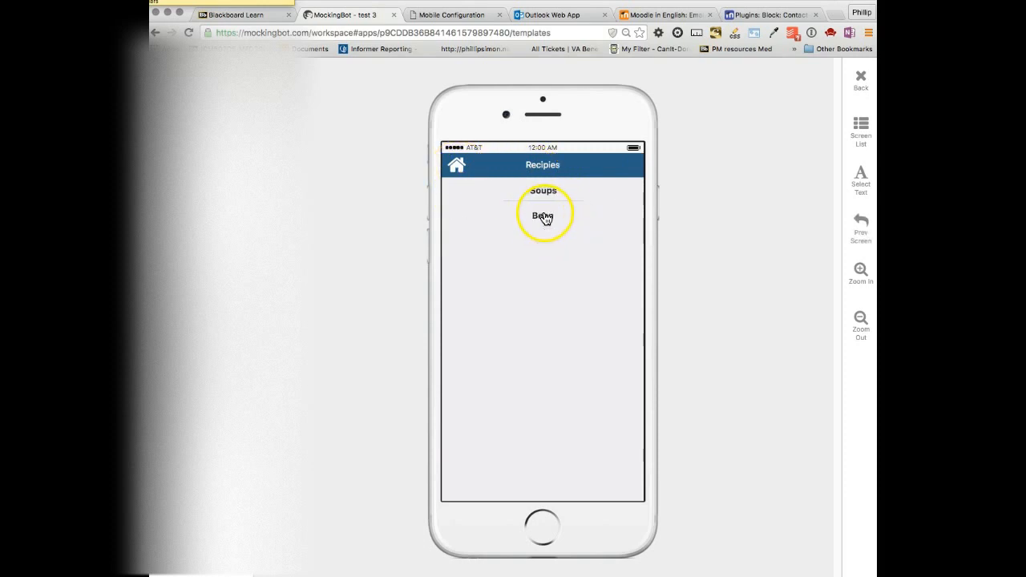
pyautogui.click(458, 174)
pyautogui.click(543, 239)
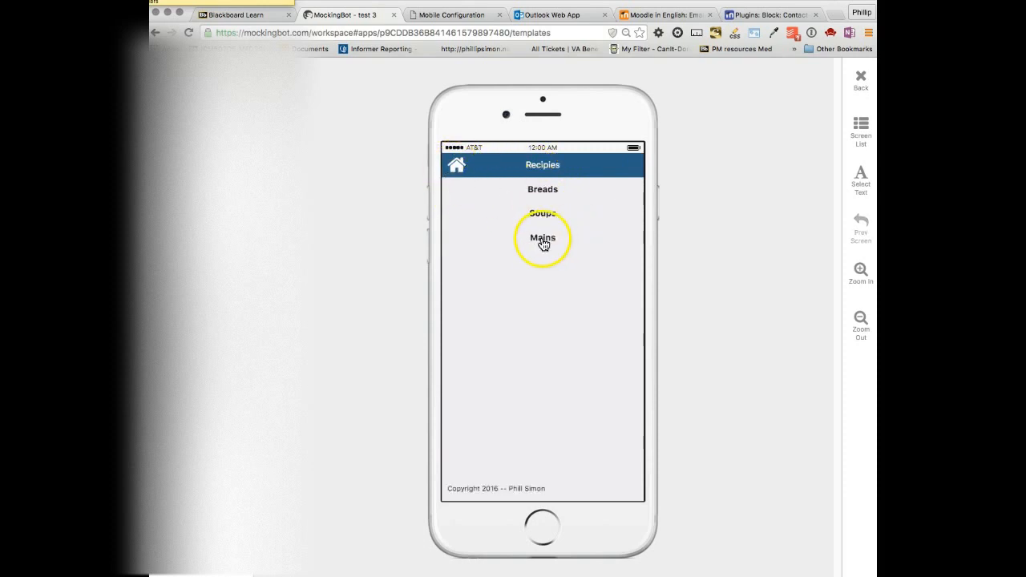
pyautogui.click(543, 218)
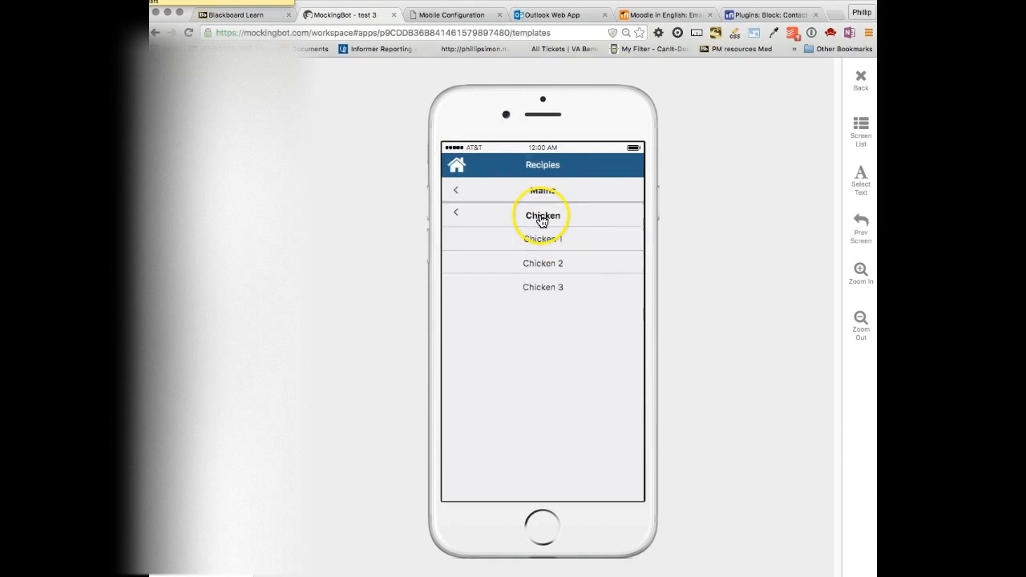
pyautogui.click(457, 193)
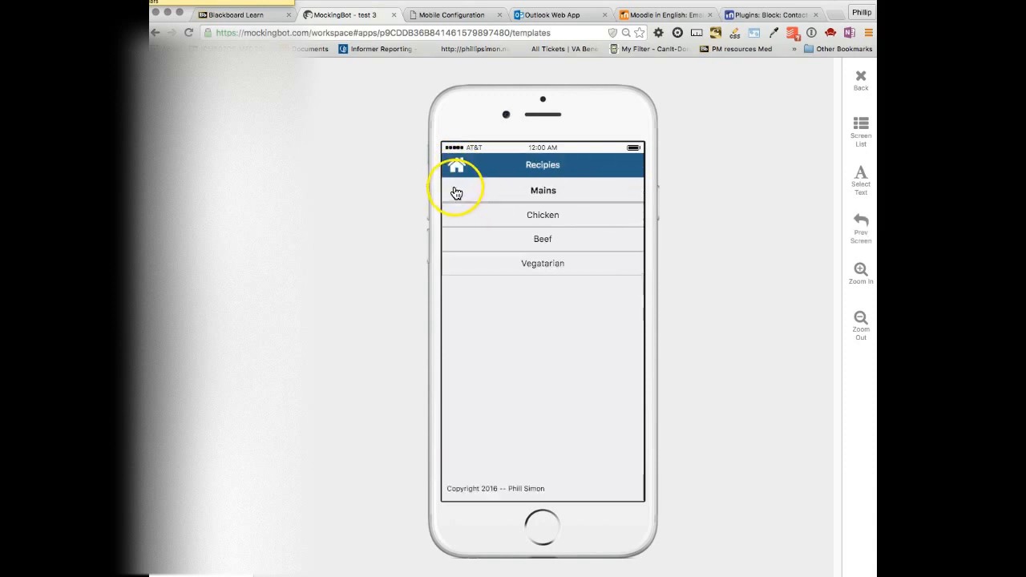
pyautogui.click(544, 243)
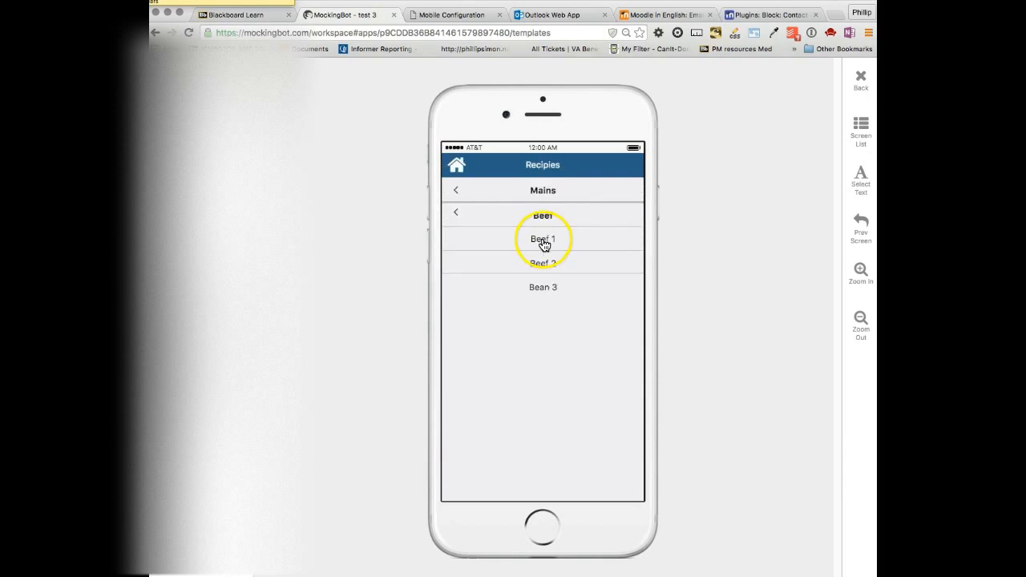
pyautogui.click(544, 241)
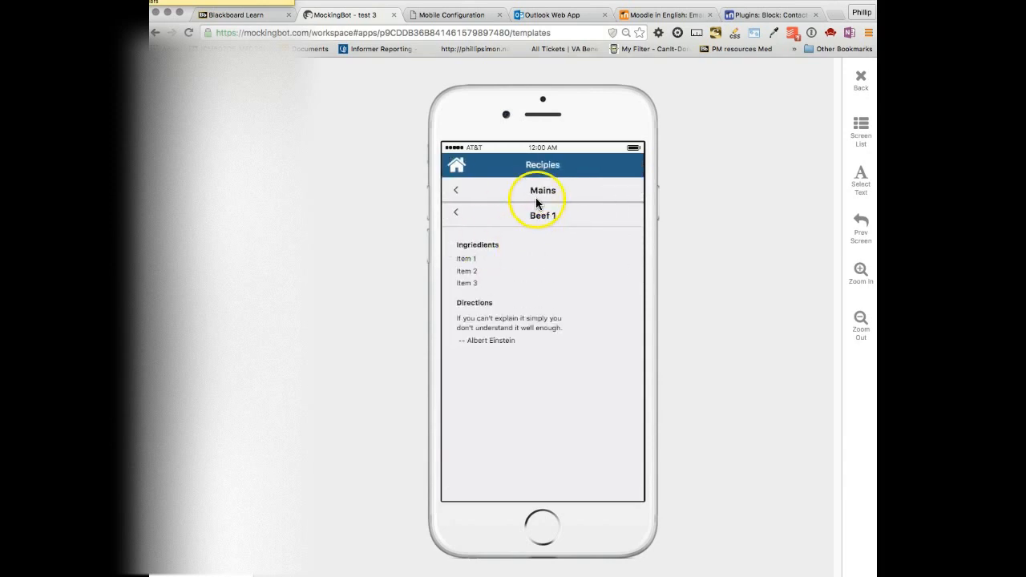
# Step: Leave the preview and open the Home screen for editing
pyautogui.click(864, 80)
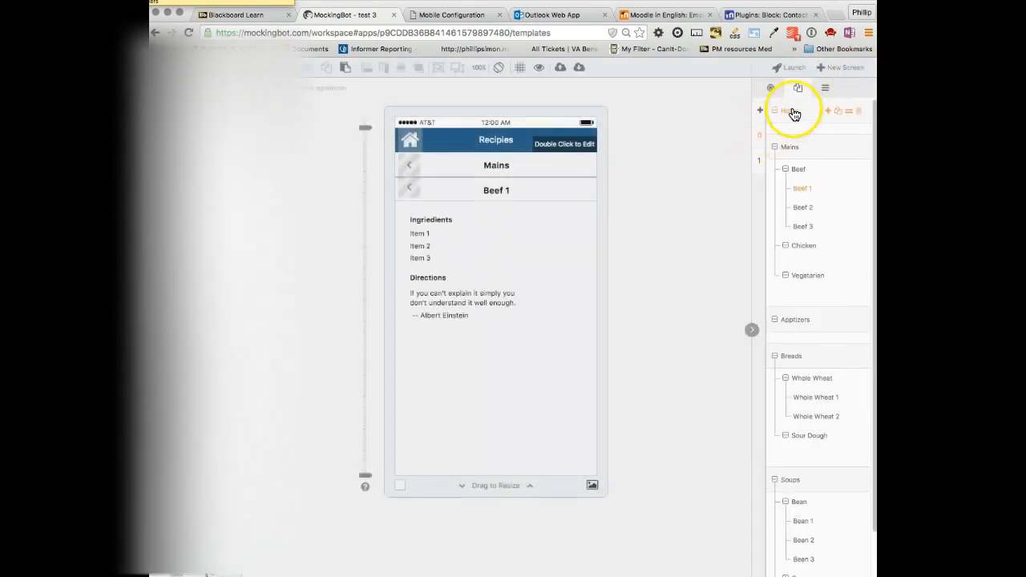
pyautogui.click(793, 112)
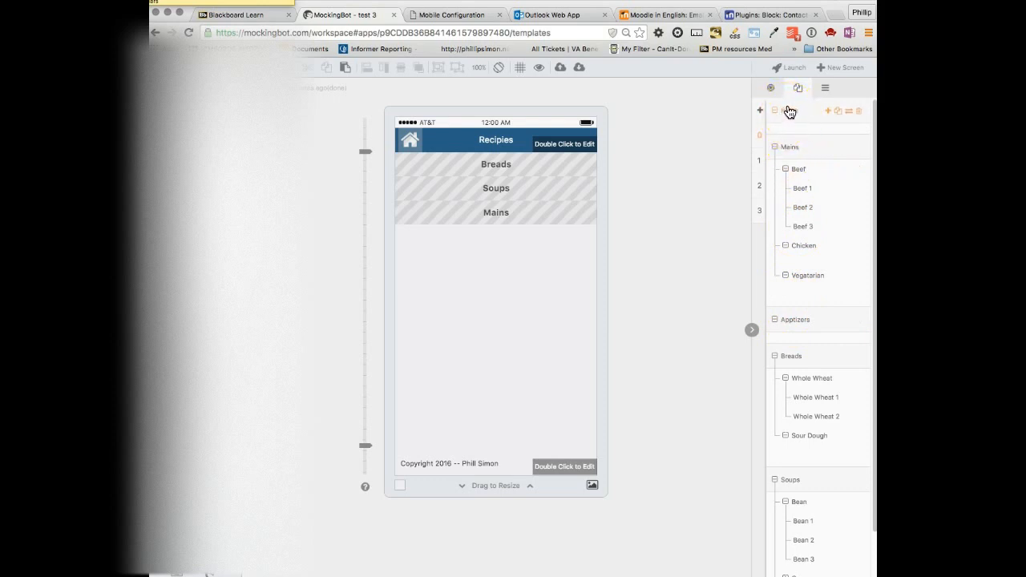
# Step: Open the header template from the Home screen, inspect its home icon's settings, and return to the test 3 project
pyautogui.click(453, 149)
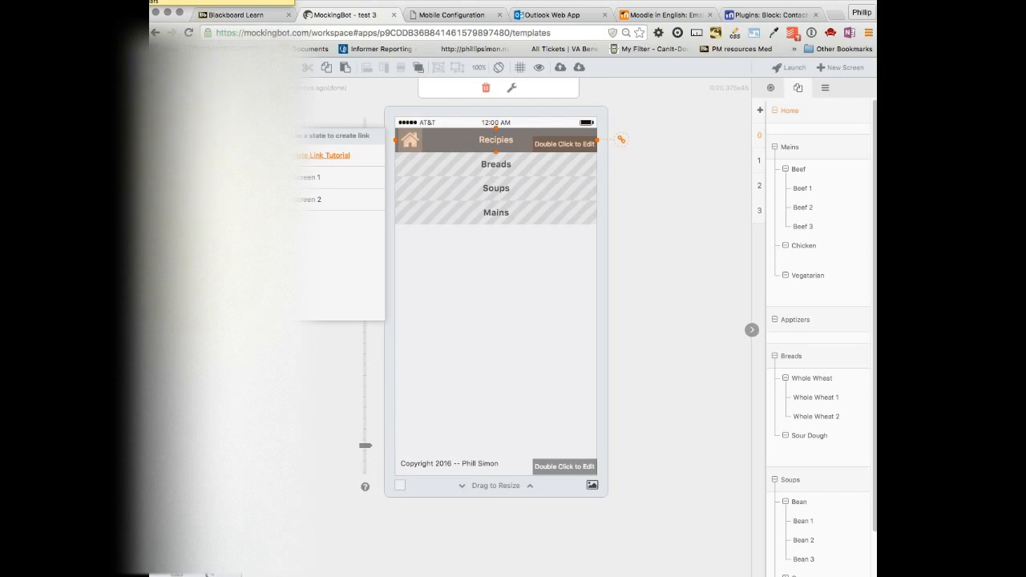
pyautogui.click(241, 156)
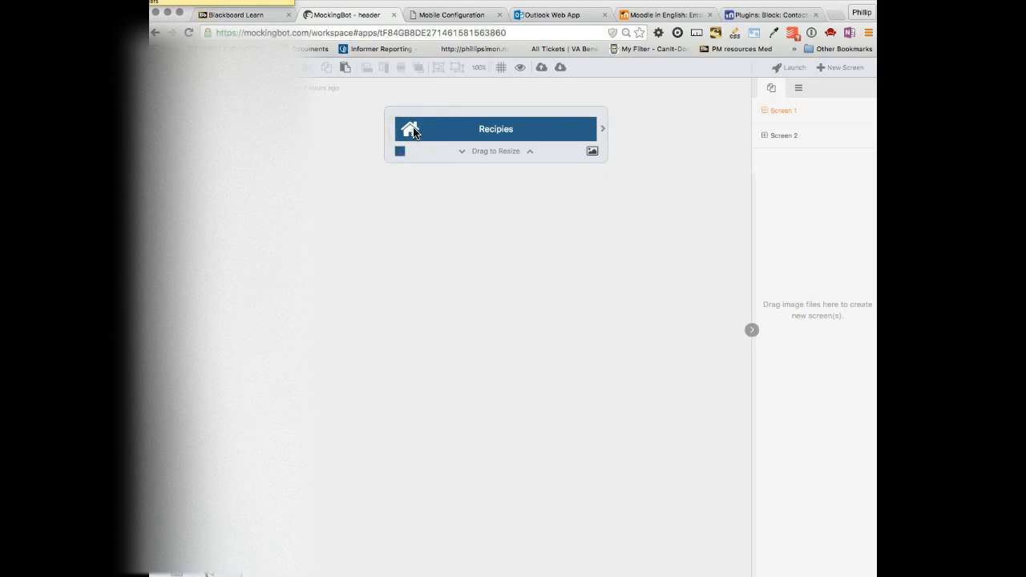
pyautogui.click(409, 130)
pyautogui.click(422, 138)
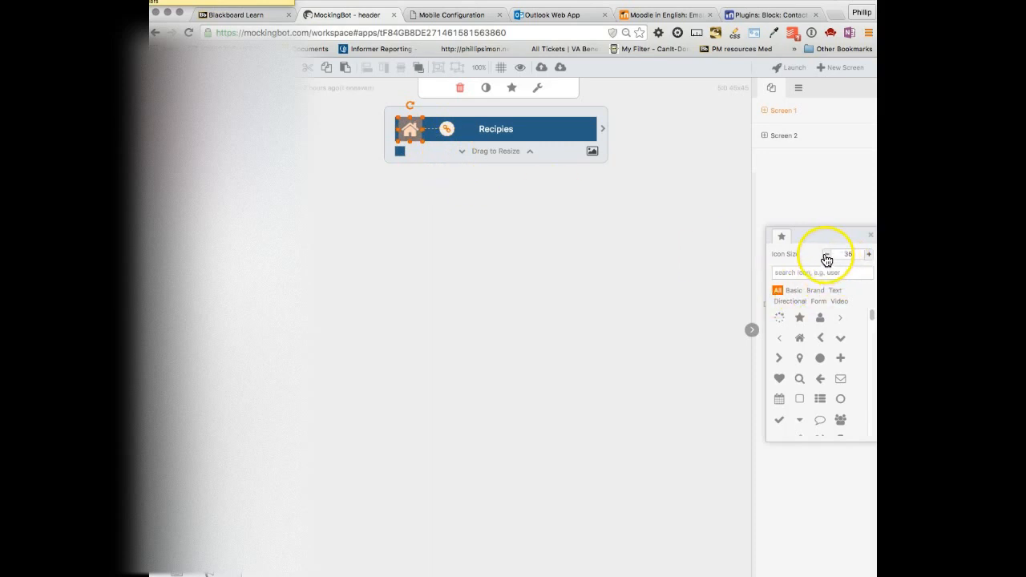
pyautogui.click(699, 244)
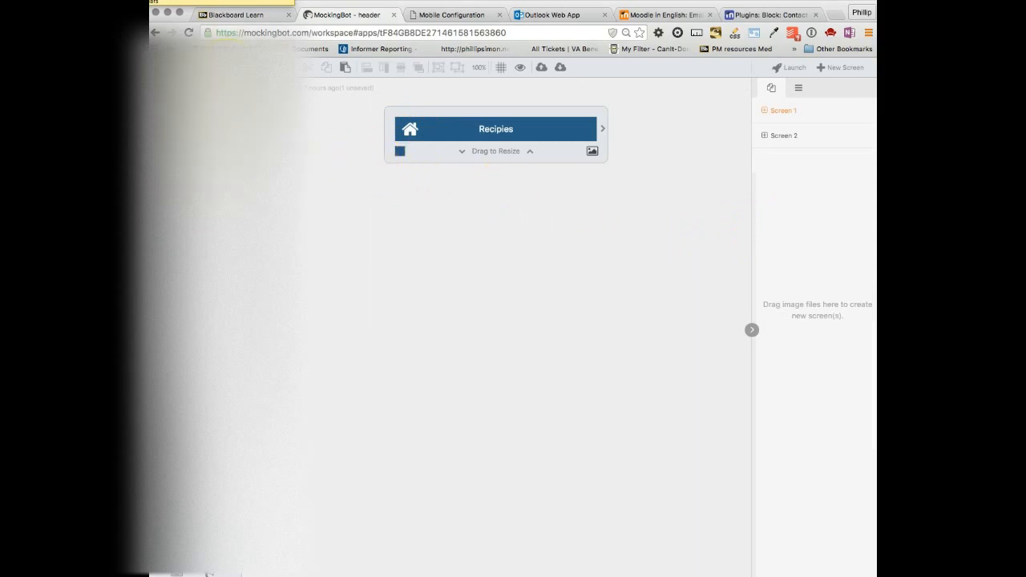
pyautogui.click(166, 67)
pyautogui.click(681, 213)
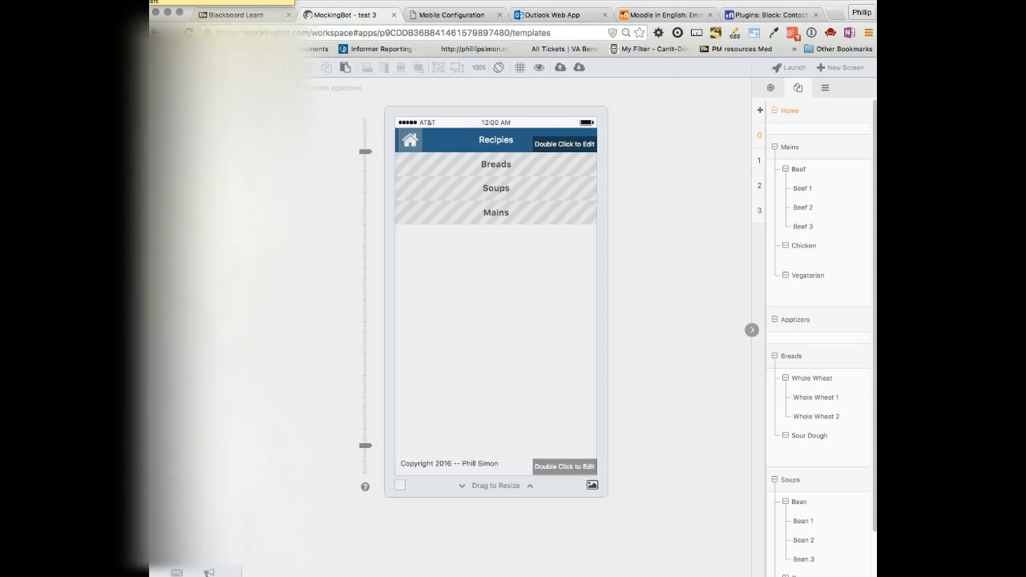
# Step: Create a public template named header 2, 375 wide by 200 high, and shorten its canvas to about half that height
pyautogui.click(229, 88)
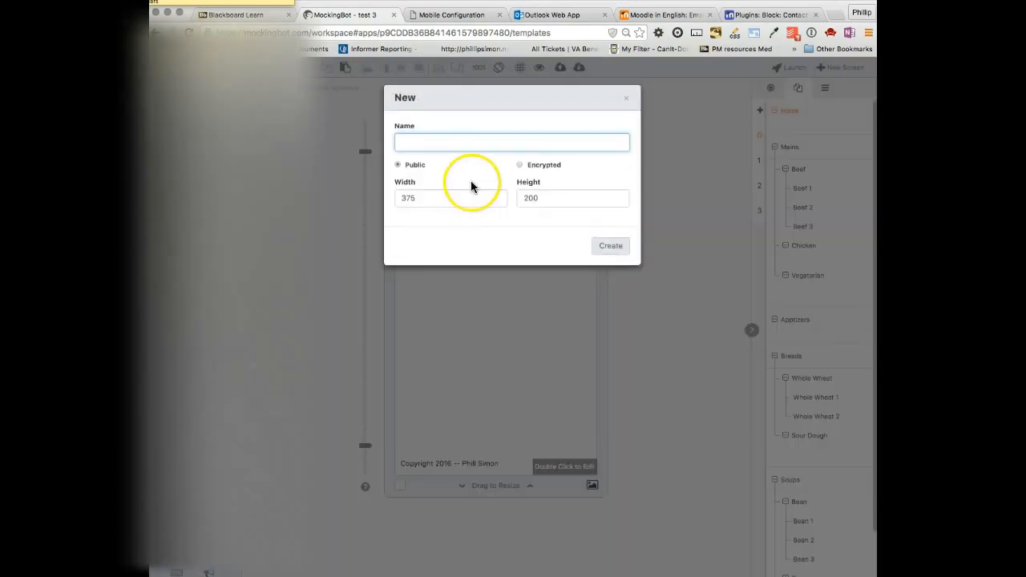
pyautogui.write('header 2')
pyautogui.click(607, 247)
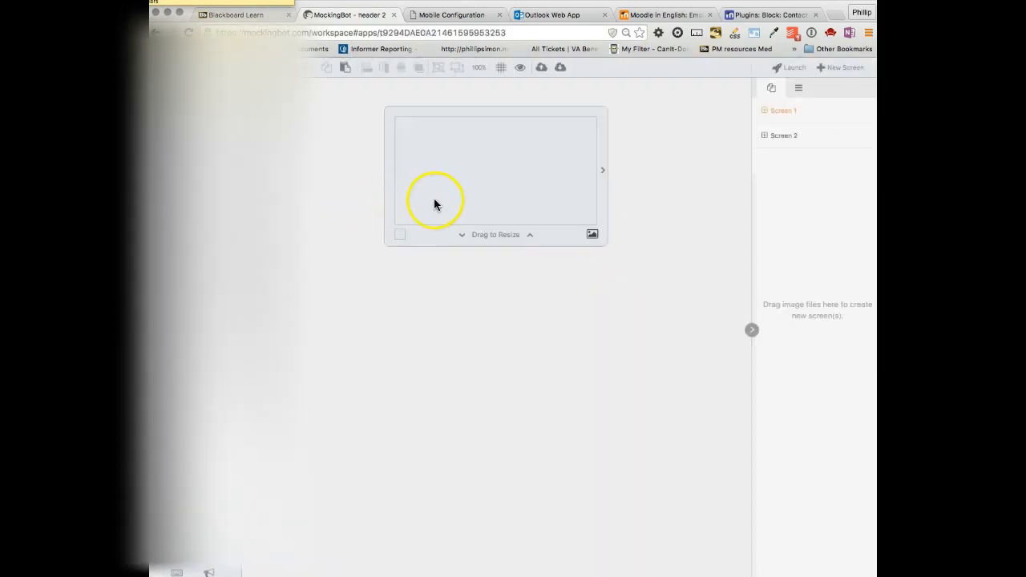
pyautogui.moveTo(496, 246); pyautogui.dragTo(497, 183)
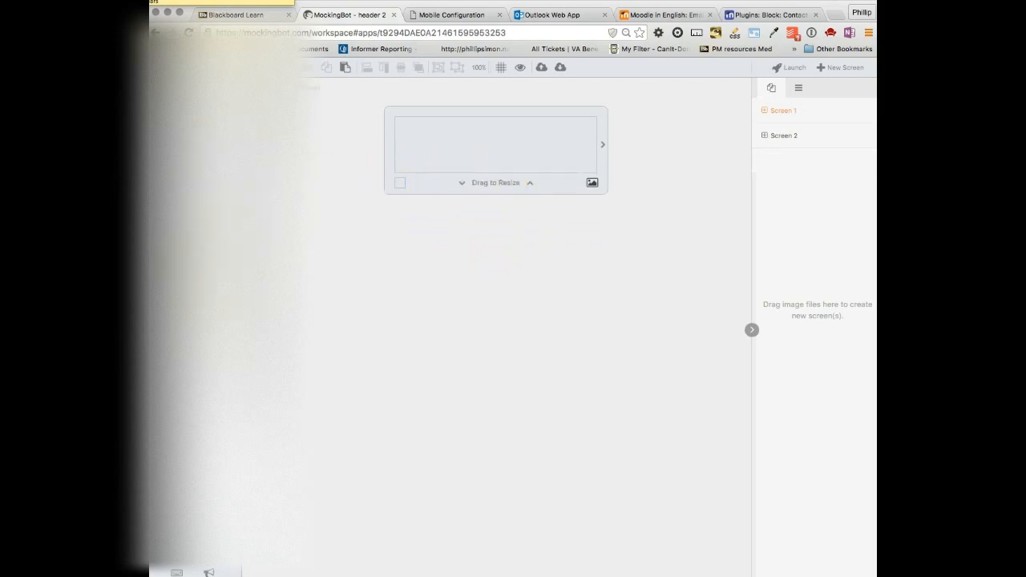
# Step: Place a star icon in the header 2 template and copy it to form a horizontal row of four stars
pyautogui.moveTo(218, 152); pyautogui.dragTo(412, 148)
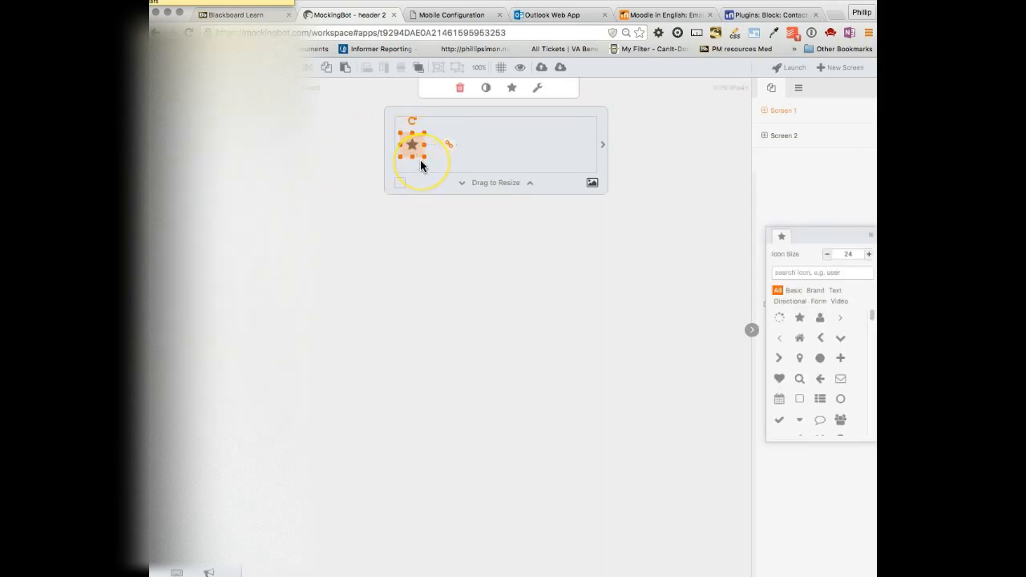
pyautogui.moveTo(420, 164); pyautogui.dragTo(446, 147)
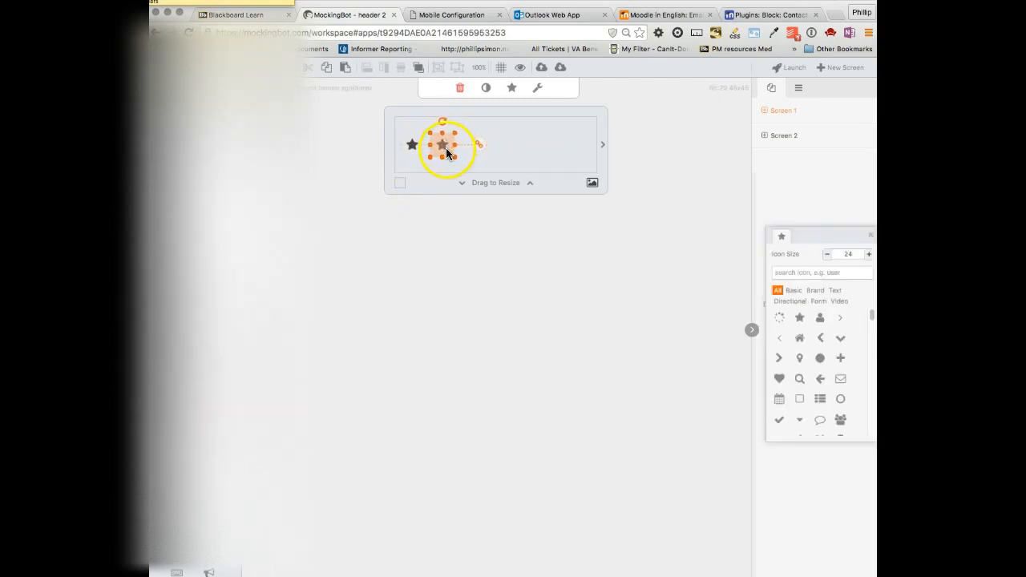
pyautogui.press('super+v')
pyautogui.moveTo(414, 199); pyautogui.dragTo(484, 155)
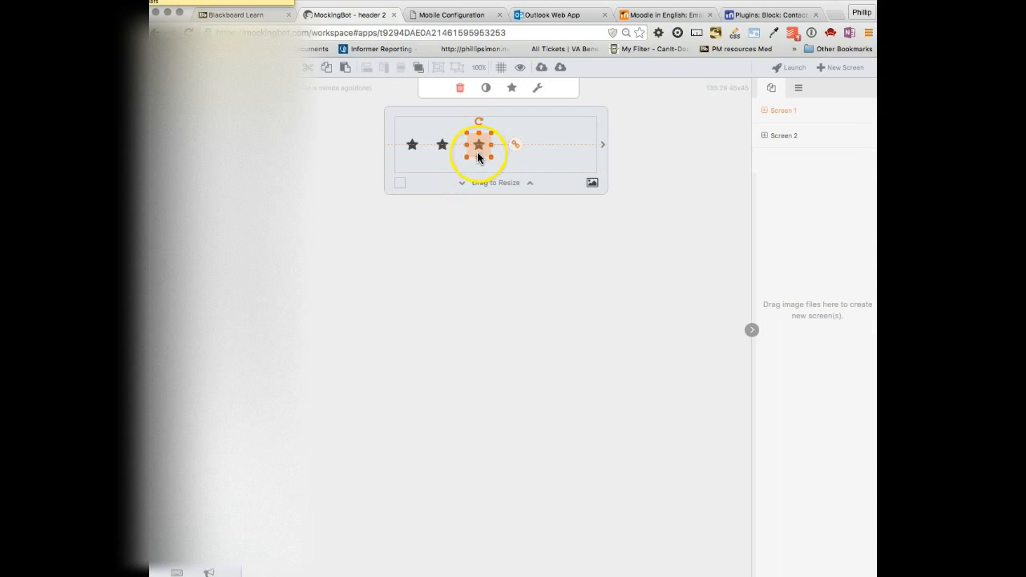
pyautogui.press('super+v')
pyautogui.moveTo(419, 211); pyautogui.dragTo(502, 145)
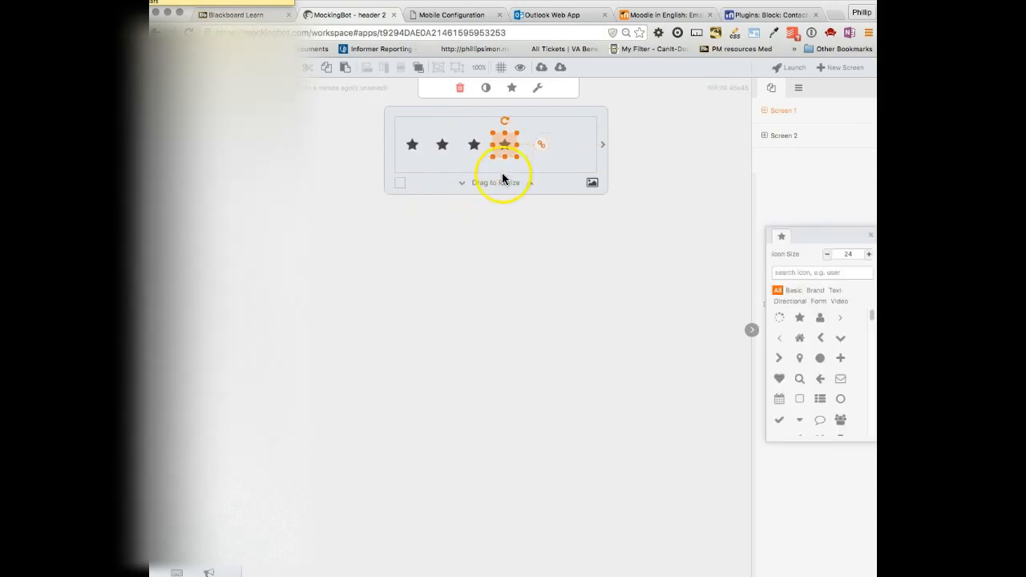
pyautogui.click(496, 171)
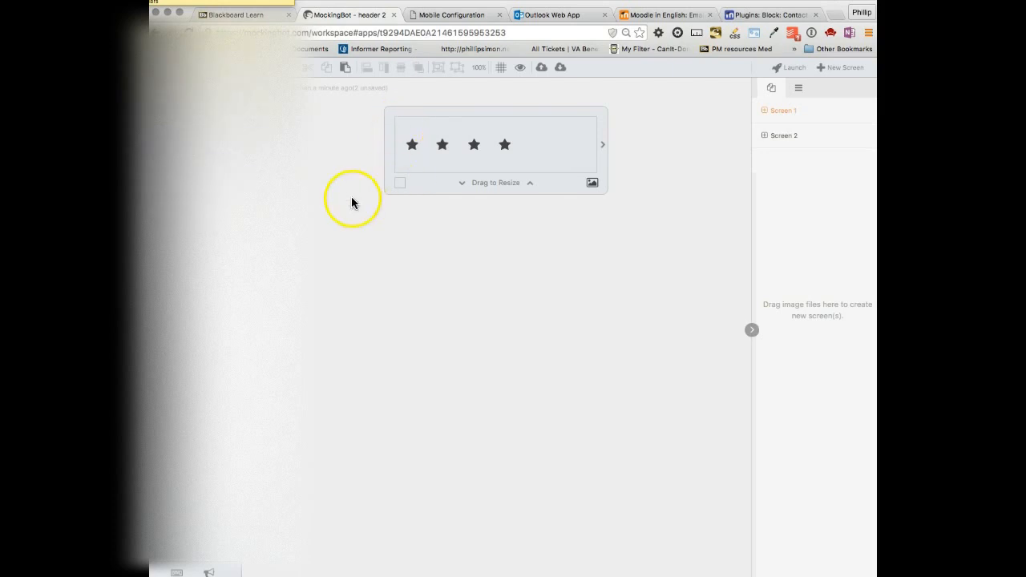
# Step: Reload the header 2 template page despite the unsaved changes and return to the test 3 project
pyautogui.press('super+r')
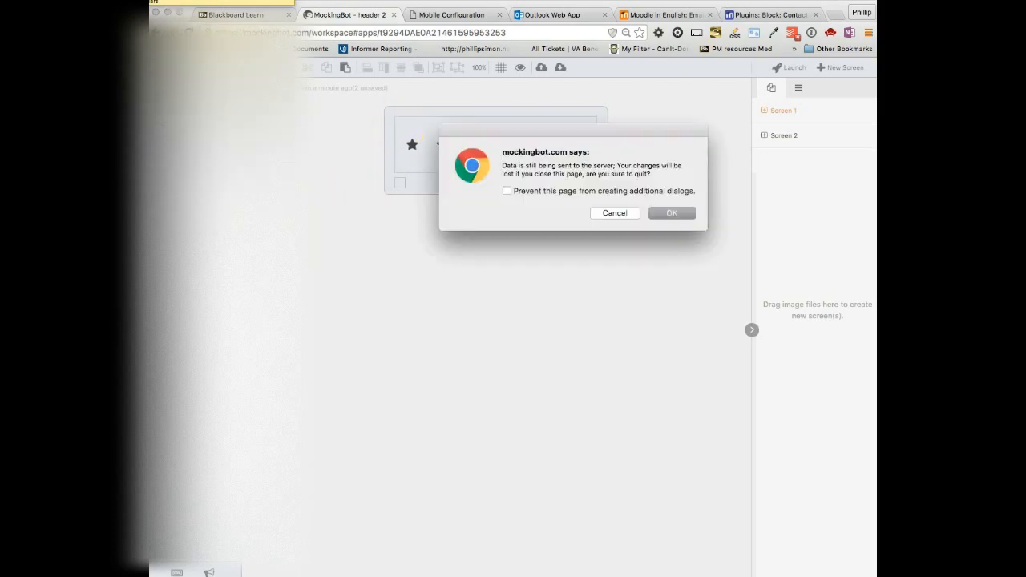
pyautogui.click(680, 213)
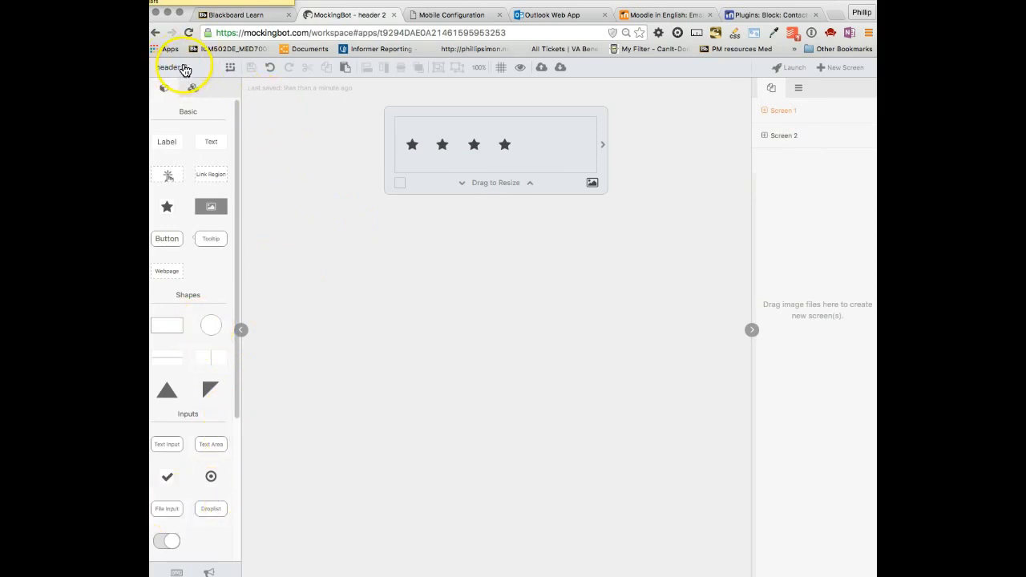
pyautogui.click(228, 69)
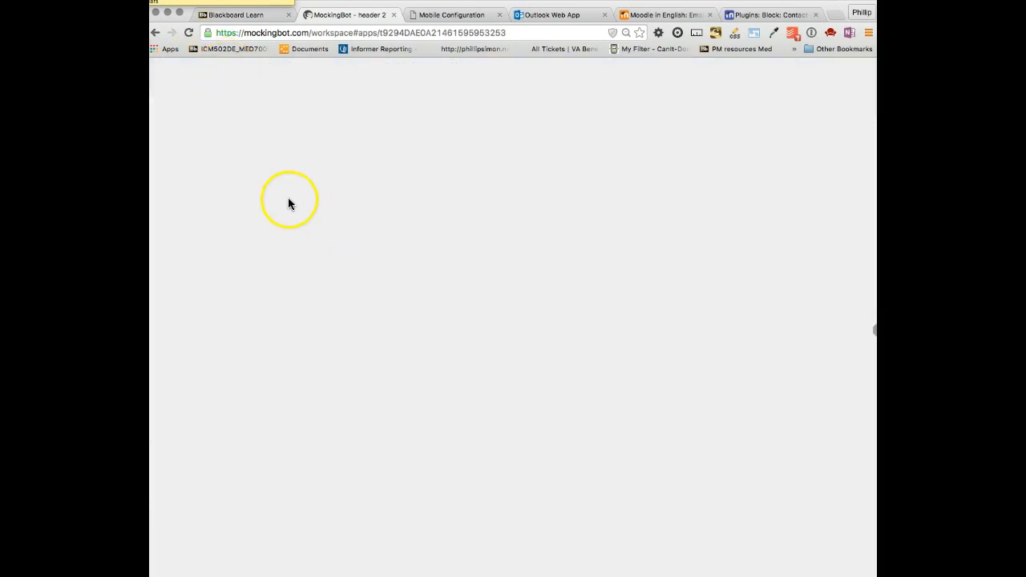
# Step: Place the header 2 template on the Home screen below the Mains row and switch its state between Screen 2 and Screen 1
pyautogui.click(189, 116)
pyautogui.moveTo(189, 286); pyautogui.dragTo(497, 292)
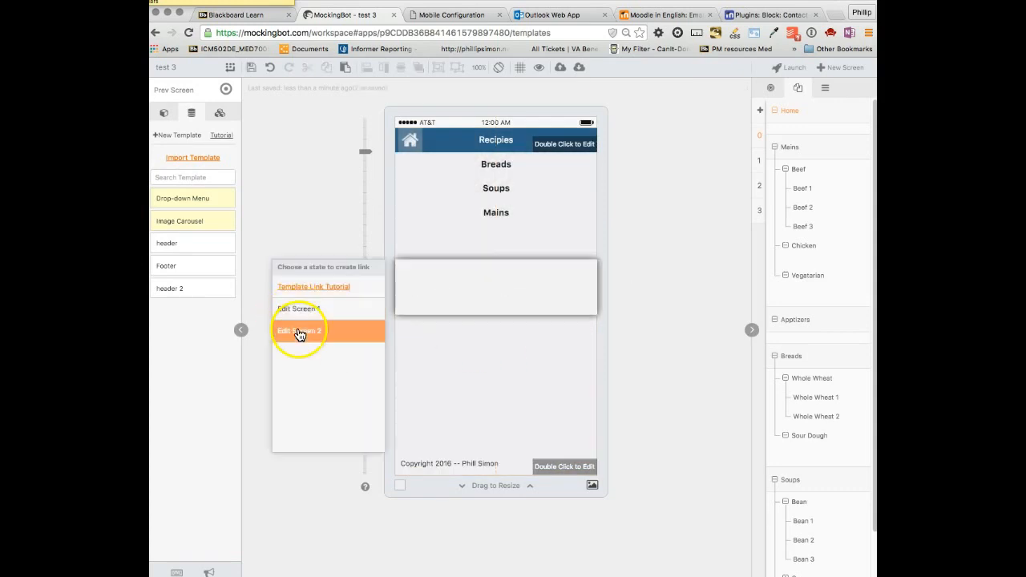
pyautogui.click(287, 223)
pyautogui.click(481, 287)
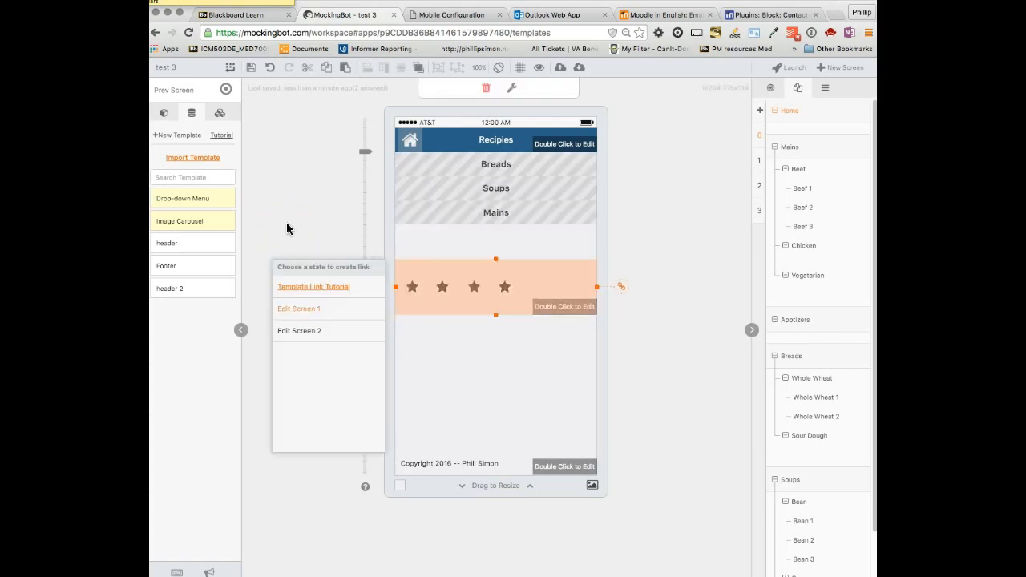
pyautogui.click(300, 331)
pyautogui.click(313, 309)
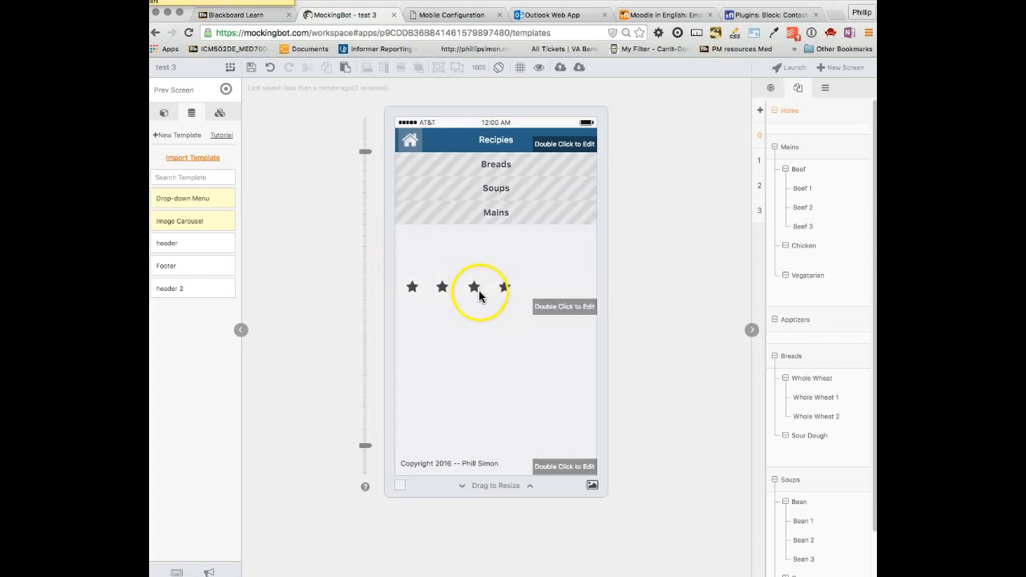
# Step: Open the header 2 template from the Home screen, delete its fourth star, and return to the test 3 project
pyautogui.click(459, 294)
pyautogui.doubleClick(460, 290)
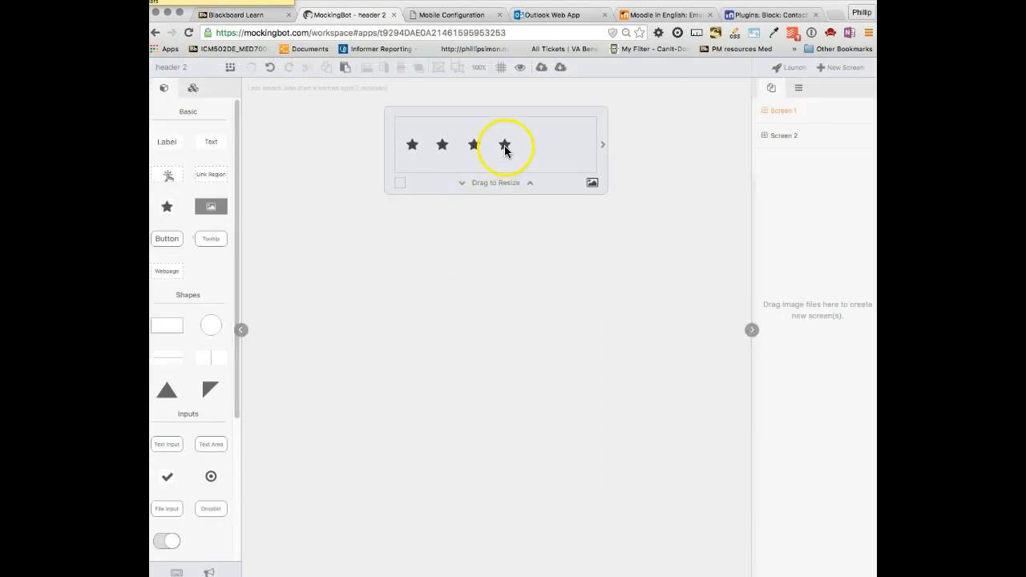
pyautogui.click(504, 145)
pyautogui.press('Delete')
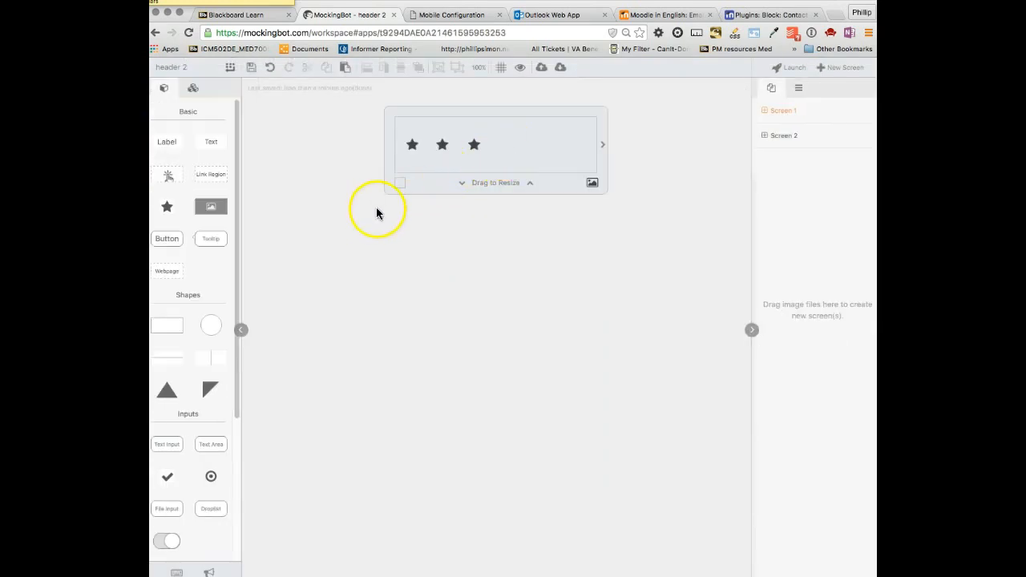
pyautogui.click(230, 68)
pyautogui.click(634, 197)
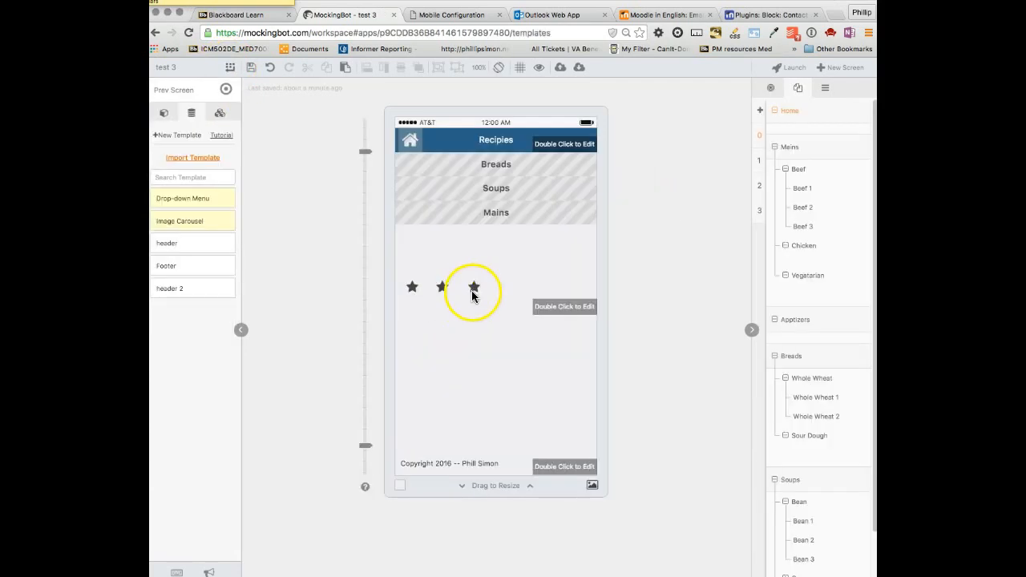
# Step: Delete the header 2 template from the Home screen, leaving the header and footer templates in place
pyautogui.click(470, 290)
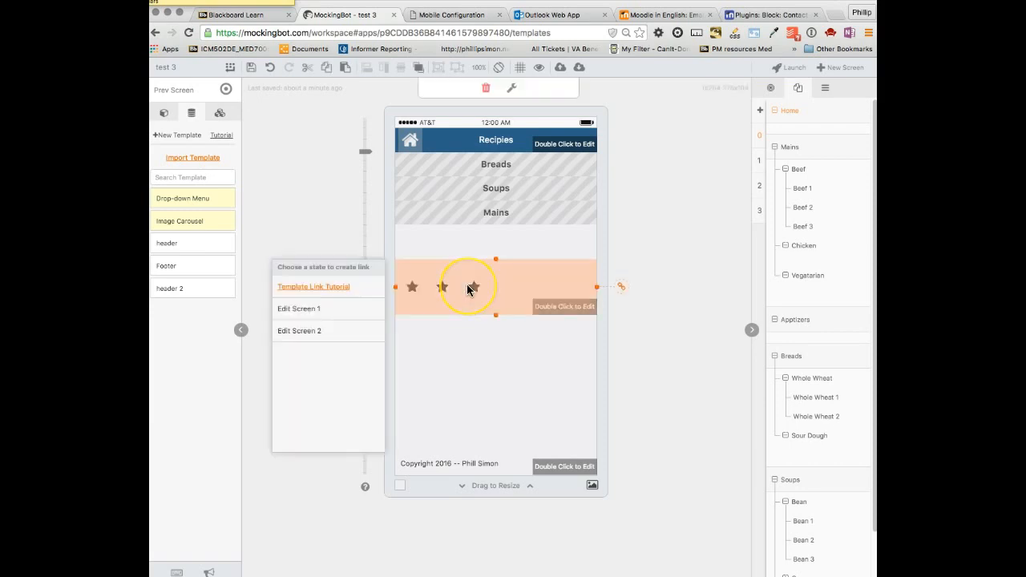
pyautogui.press('Delete')
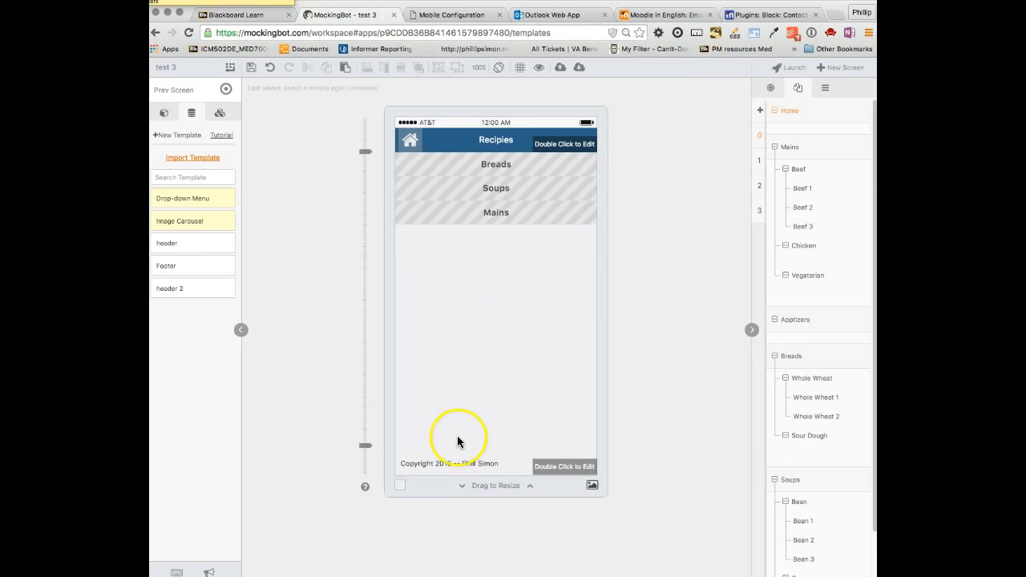
pyautogui.click(448, 465)
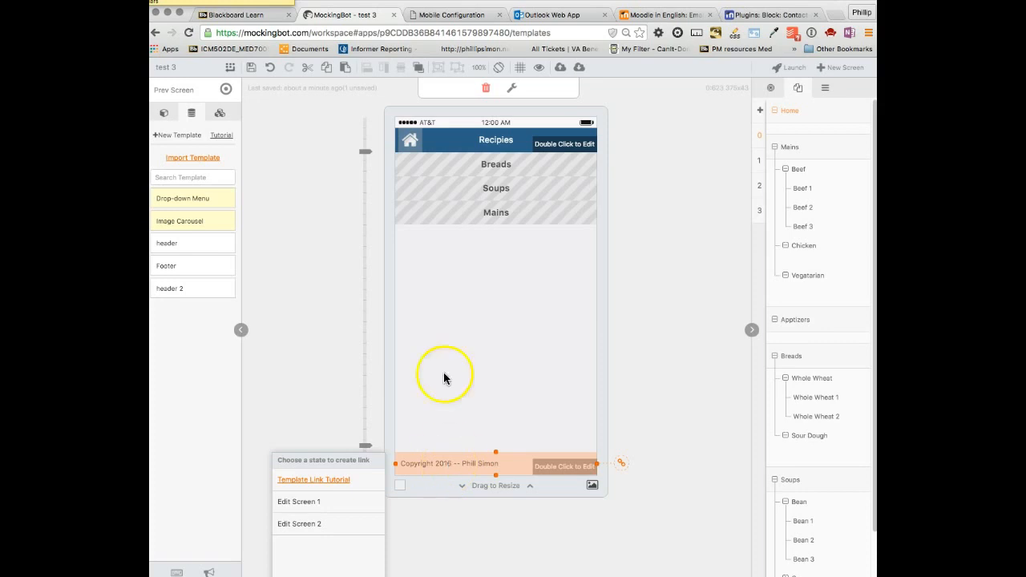
pyautogui.click(454, 144)
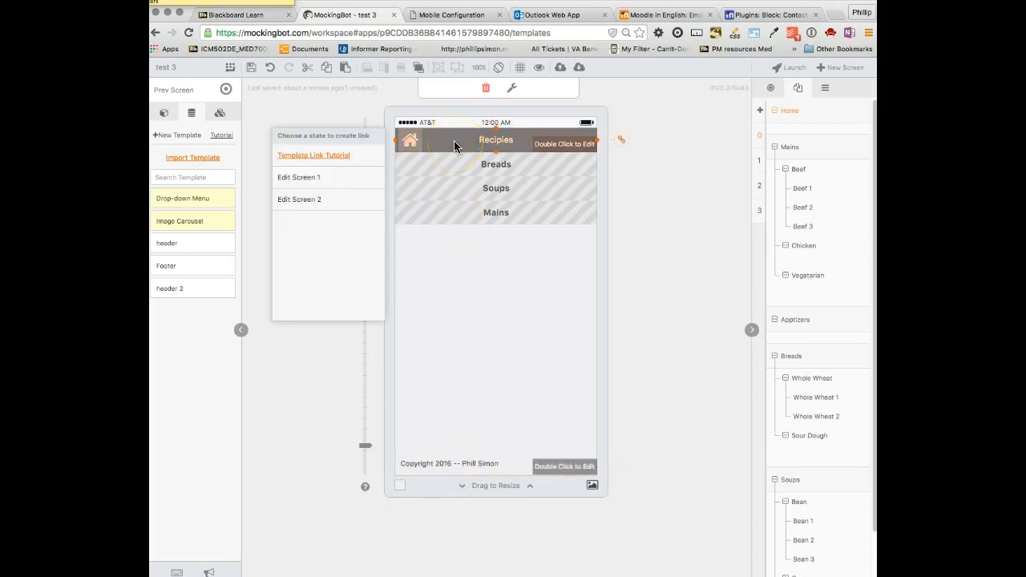
pyautogui.click(473, 290)
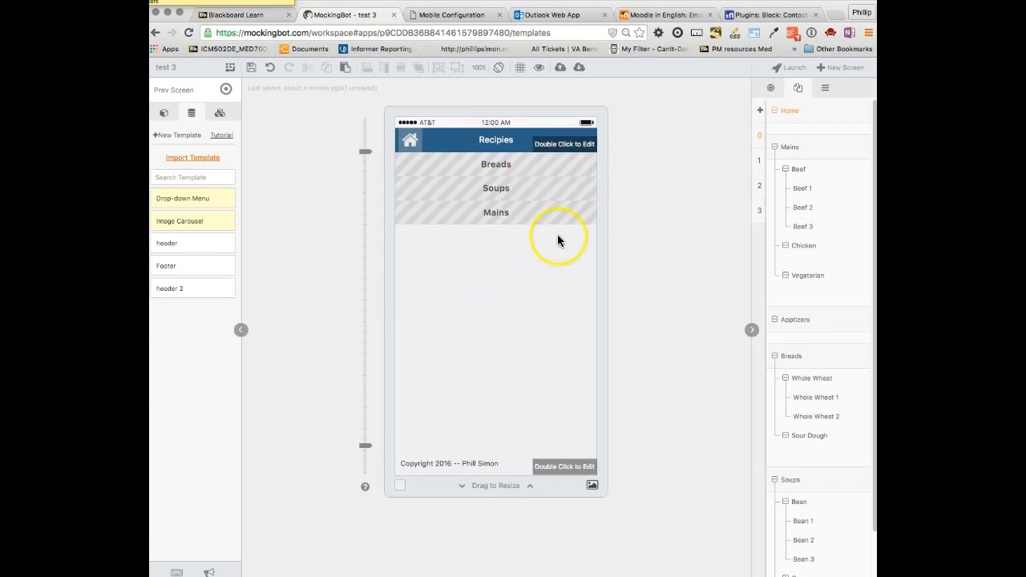
# Step: Duplicate the Mains row on the Home screen directly below itself and rename the copy Appetizers
pyautogui.click(799, 321)
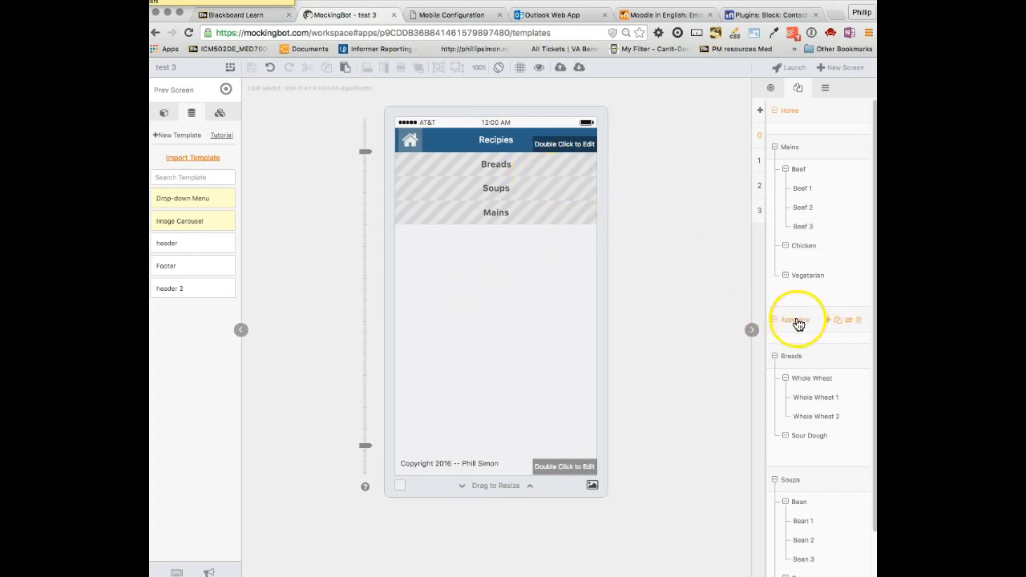
pyautogui.click(788, 113)
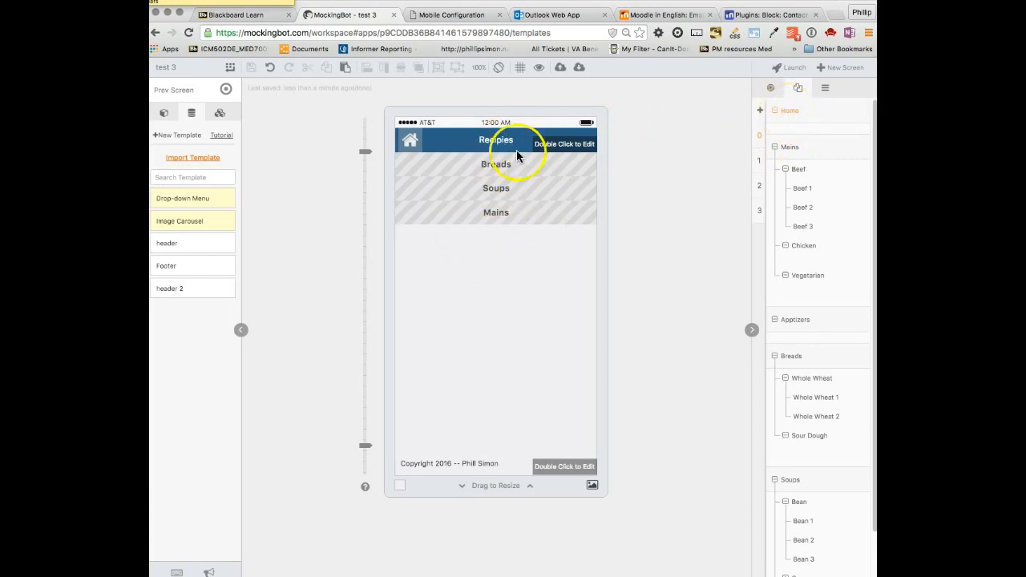
pyautogui.click(505, 212)
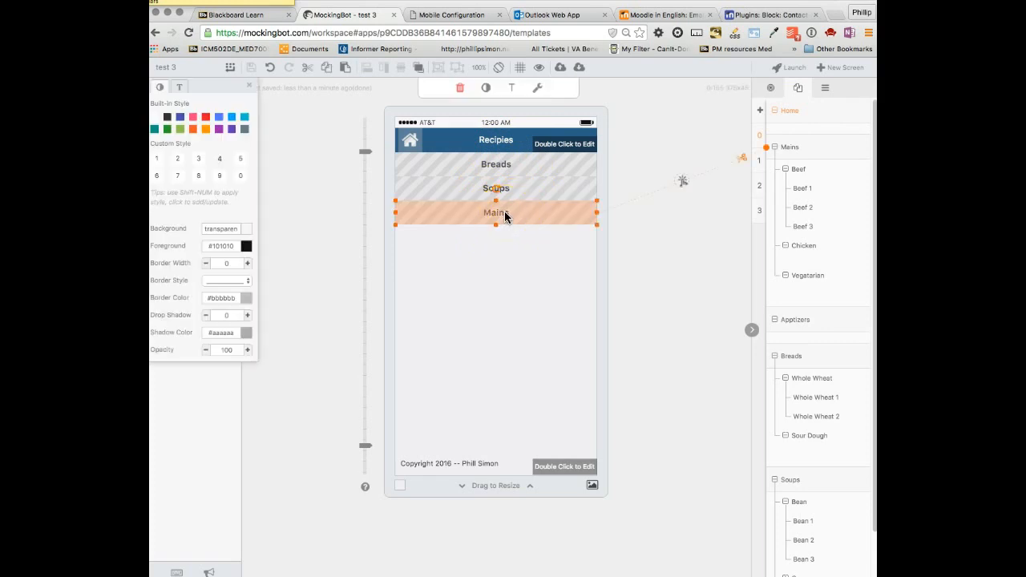
pyautogui.press('super+d')
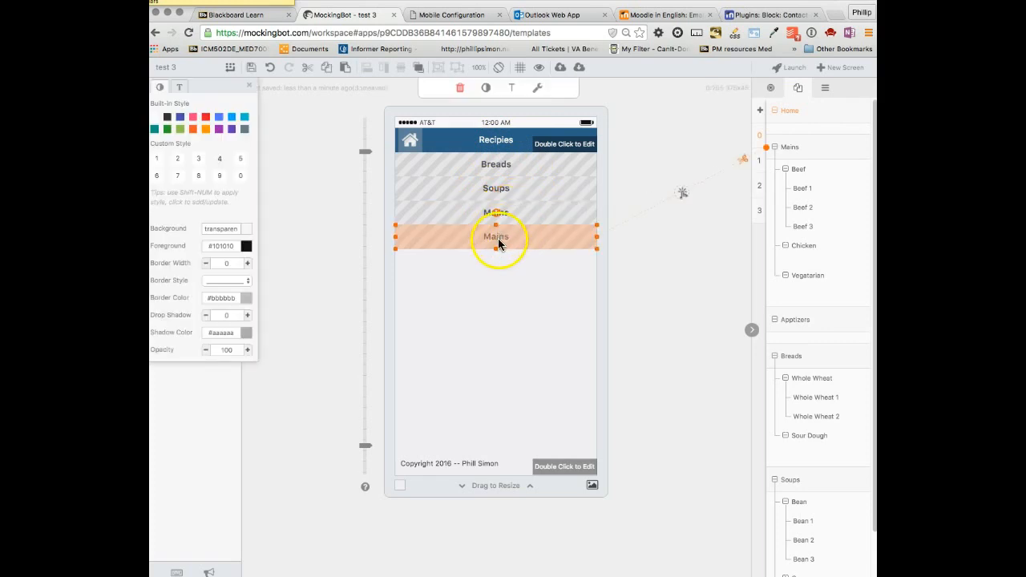
pyautogui.doubleClick(497, 238)
pyautogui.write('Appeti')
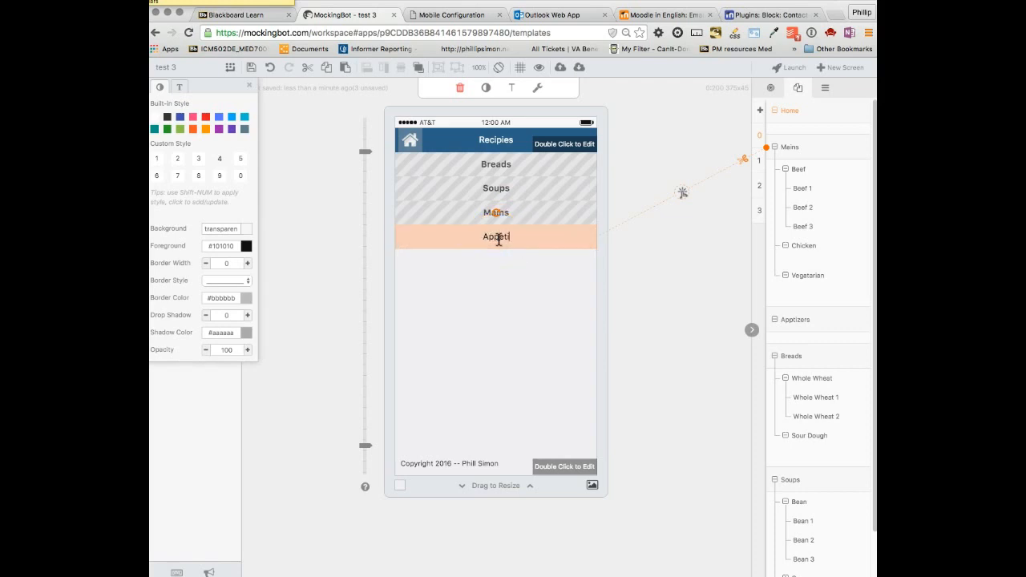
pyautogui.write('zers')
pyautogui.press('Return')
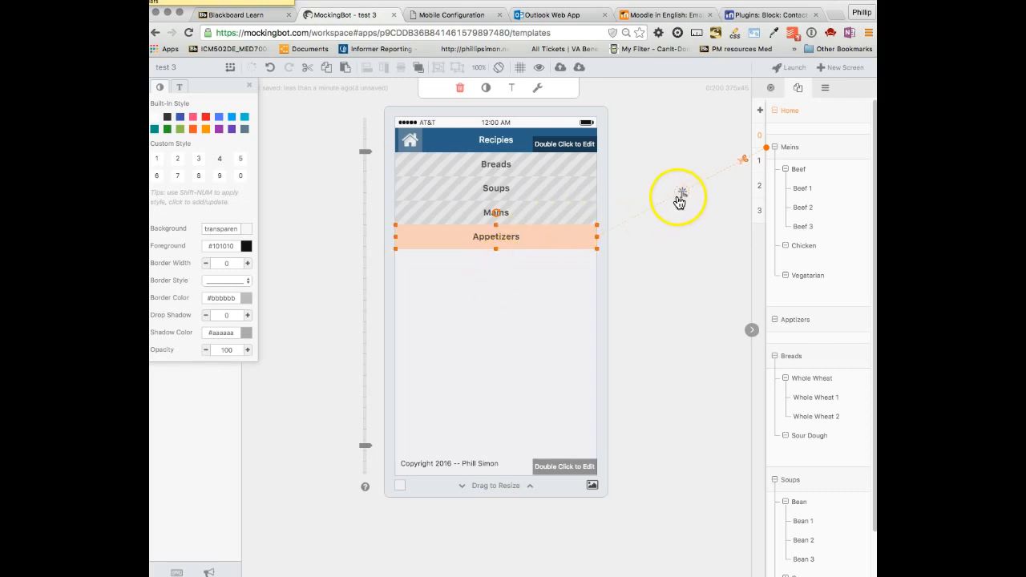
# Step: Remove the Appetizers row's link to the Mains screen and link the row to the Apptizers screen instead
pyautogui.click(745, 161)
pyautogui.moveTo(624, 241); pyautogui.dragTo(799, 325)
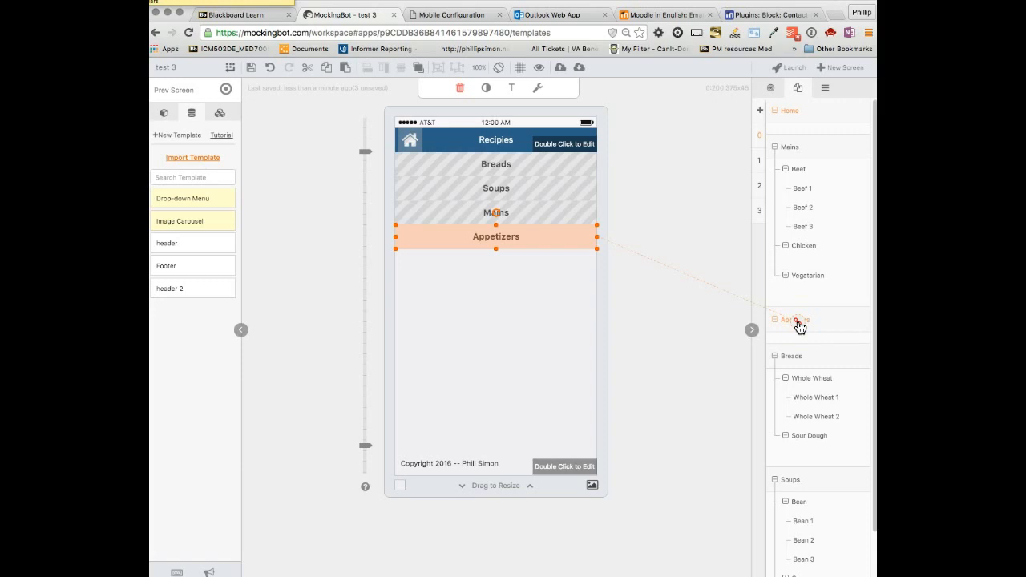
pyautogui.moveTo(799, 324); pyautogui.dragTo(800, 327)
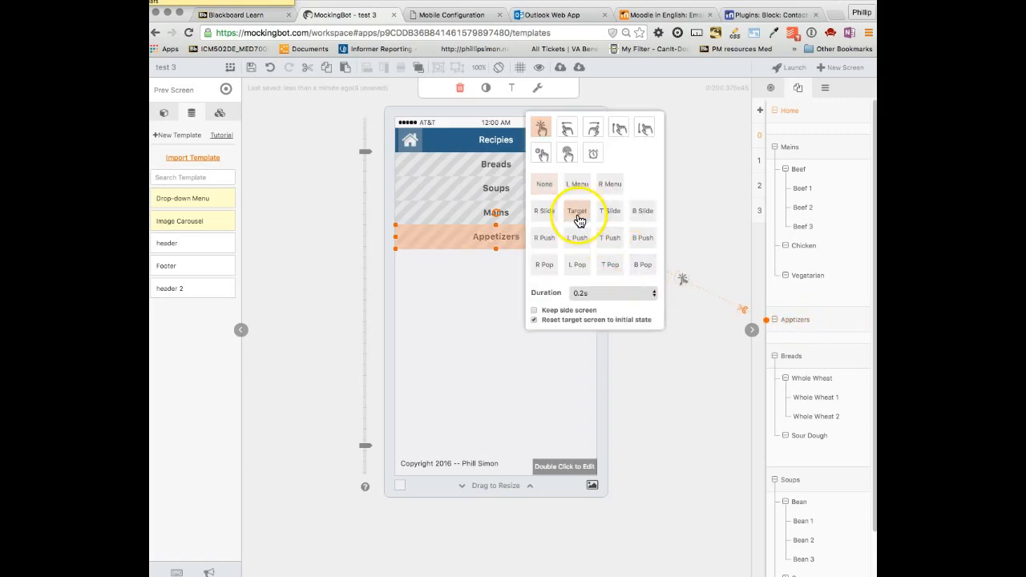
pyautogui.click(717, 368)
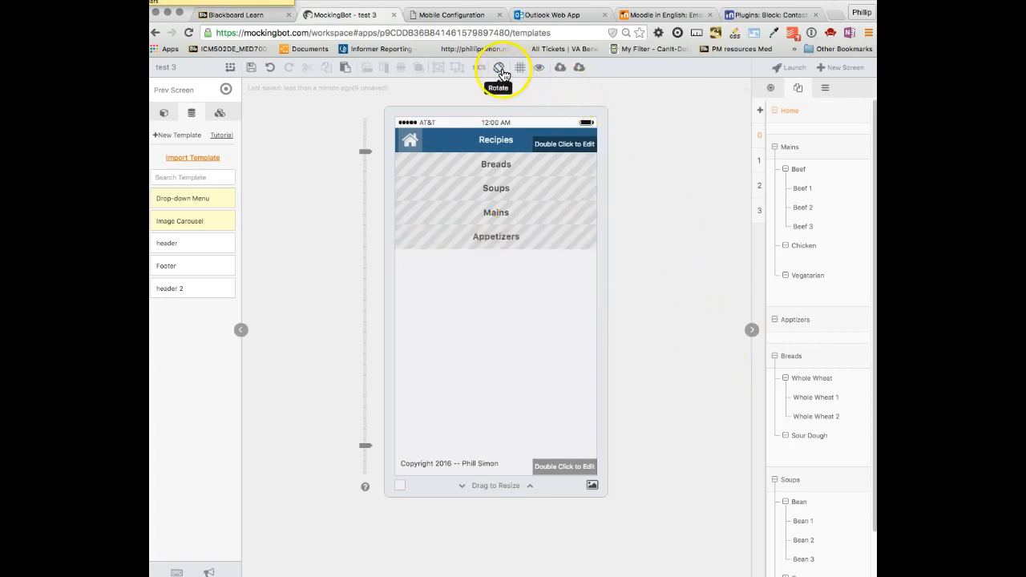
# Step: Show all link lines on the Home screen to check the row links, and hide them again
pyautogui.click(537, 70)
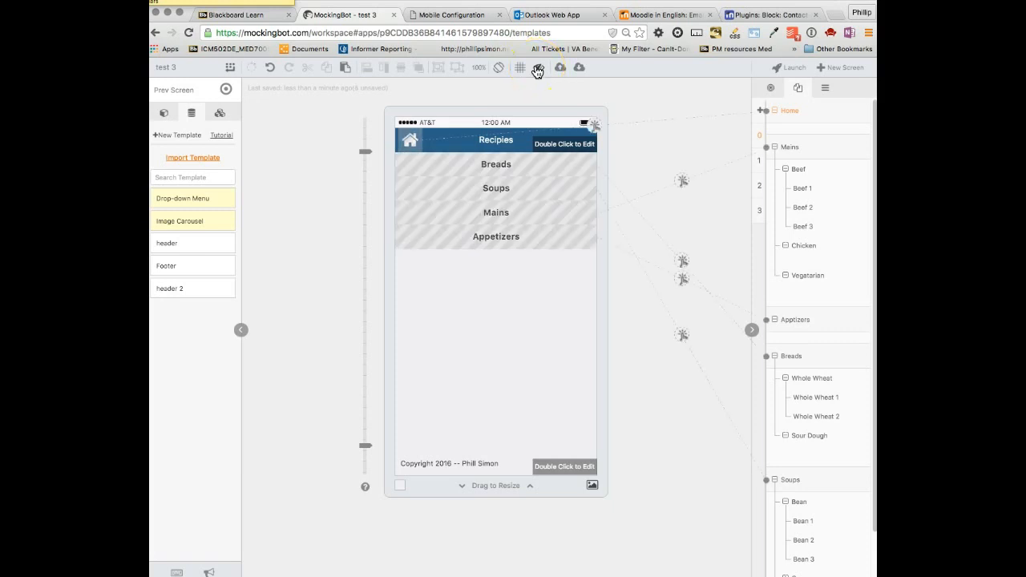
pyautogui.click(546, 239)
pyautogui.click(463, 266)
pyautogui.click(514, 245)
pyautogui.click(517, 277)
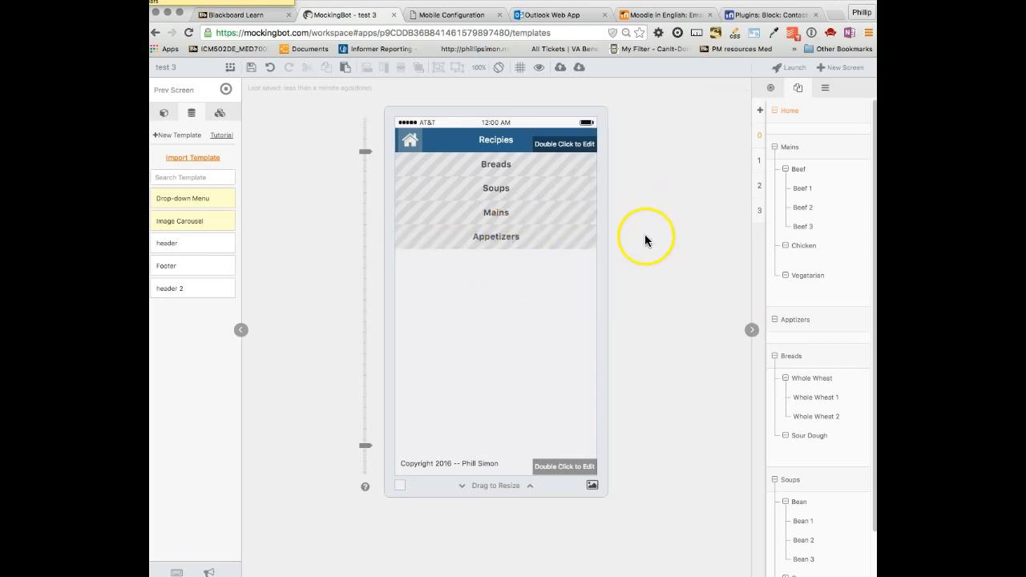
# Step: Examine the gesture, transition and duration options of the Appetizers row's link, leaving them unchanged
pyautogui.click(584, 238)
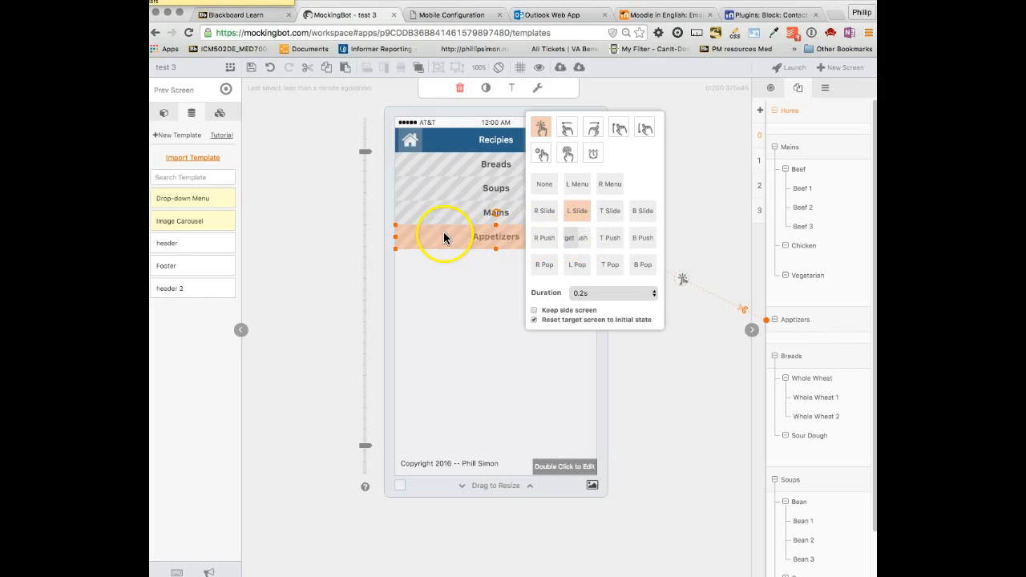
pyautogui.click(703, 352)
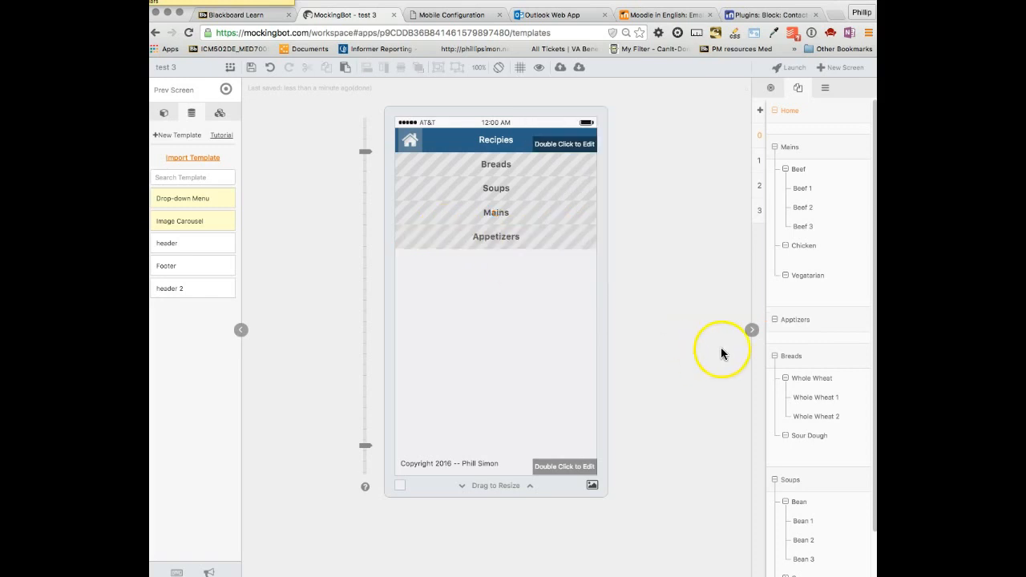
pyautogui.click(441, 245)
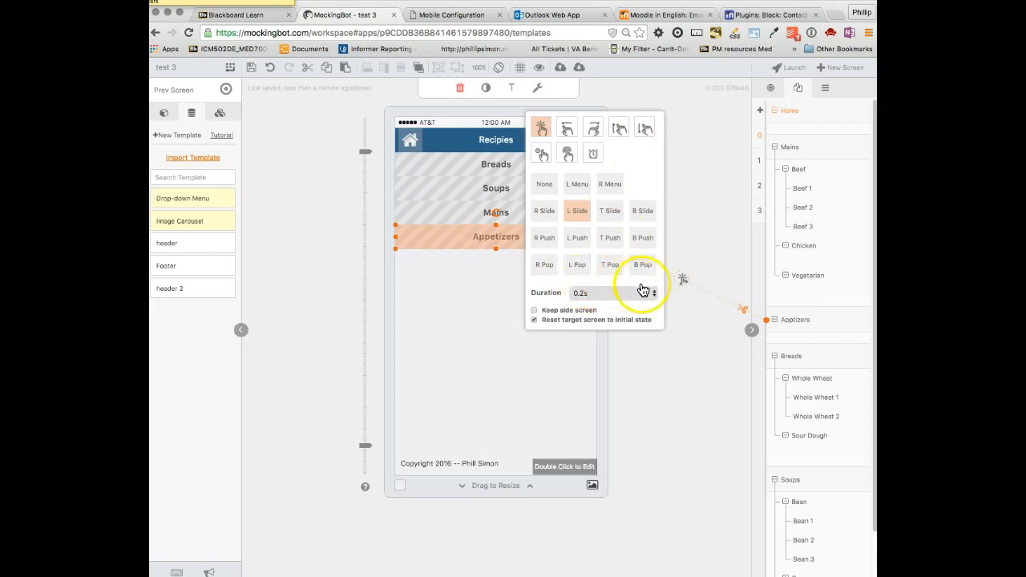
pyautogui.click(725, 388)
pyautogui.click(493, 236)
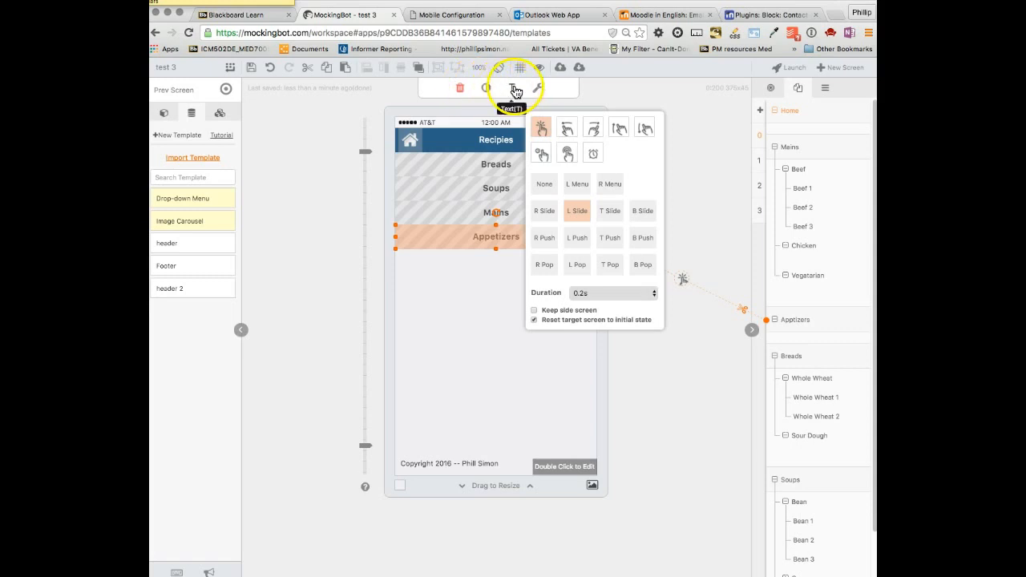
pyautogui.click(486, 89)
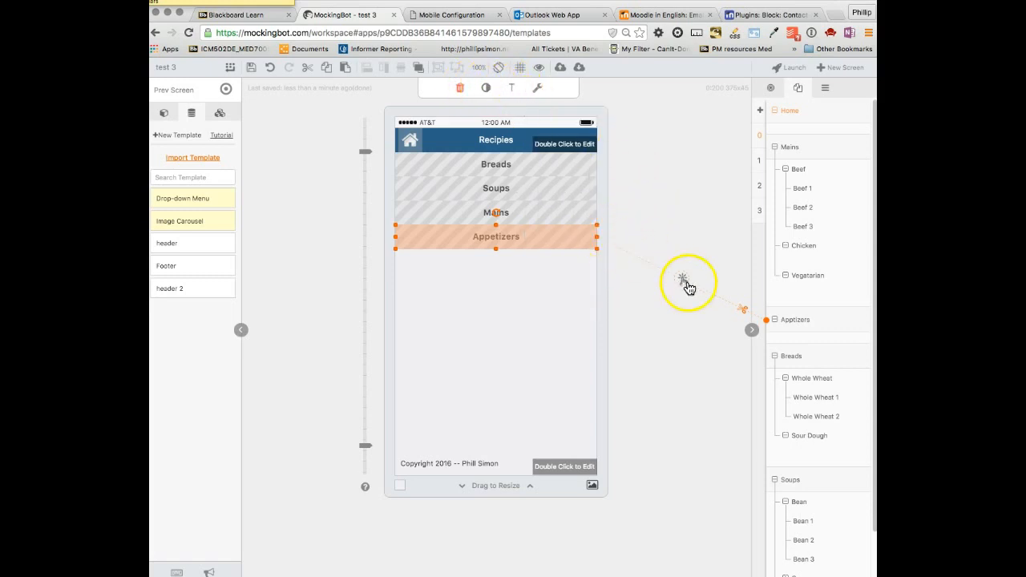
pyautogui.click(703, 258)
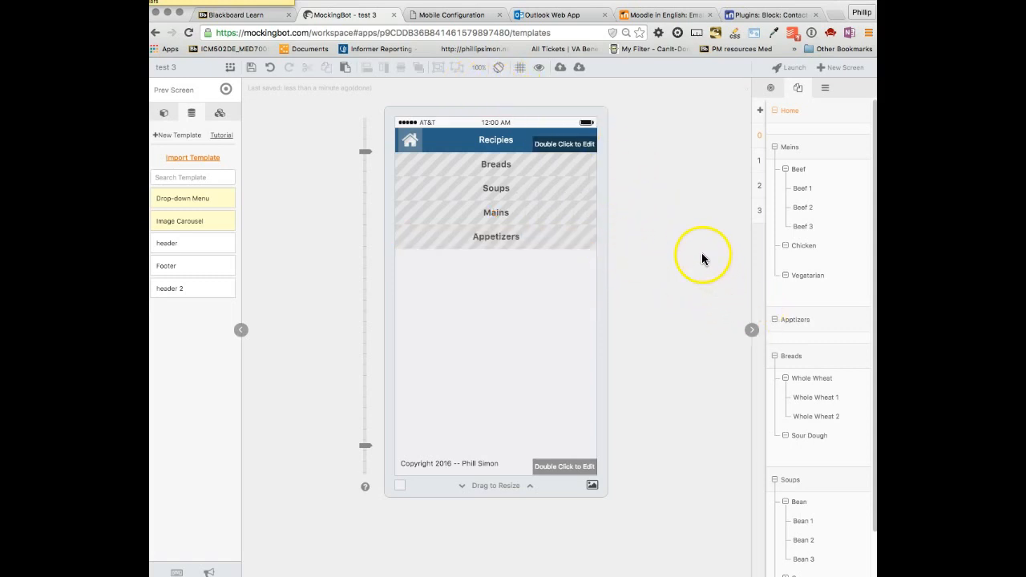
# Step: Preview the prototype, follow the Appetizers link and its back arrow, and return to the editor
pyautogui.click(784, 67)
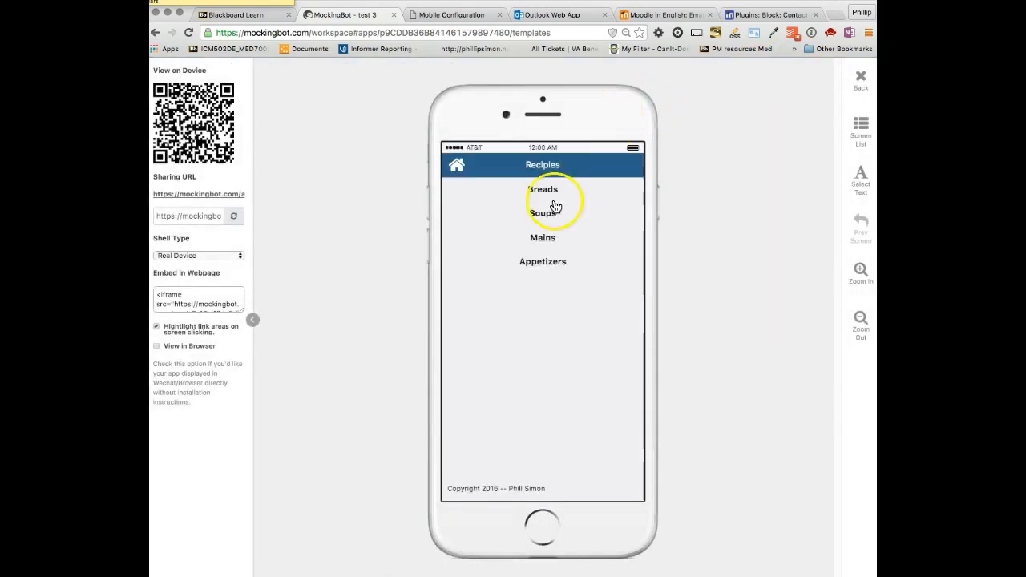
pyautogui.click(544, 264)
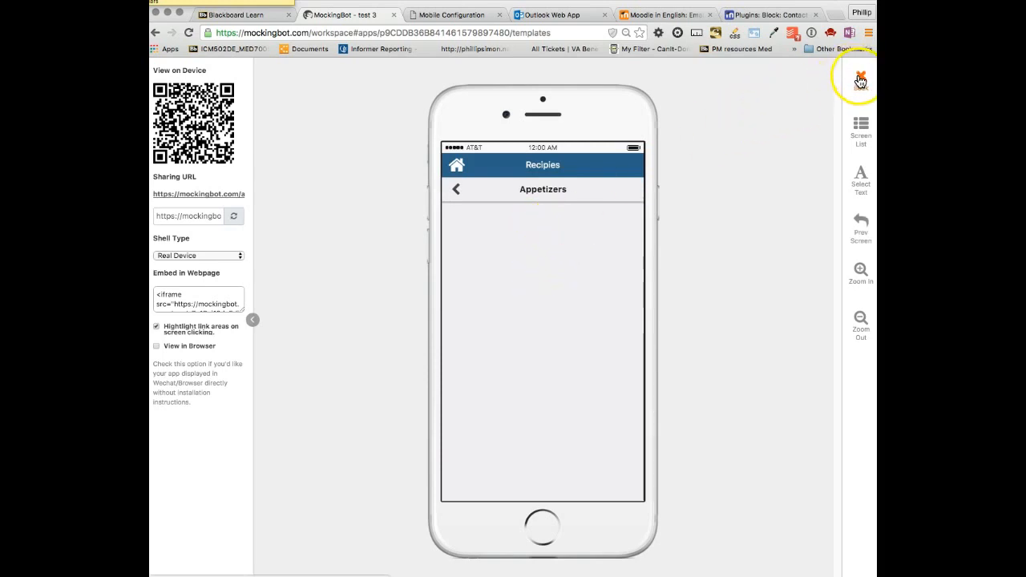
pyautogui.click(455, 190)
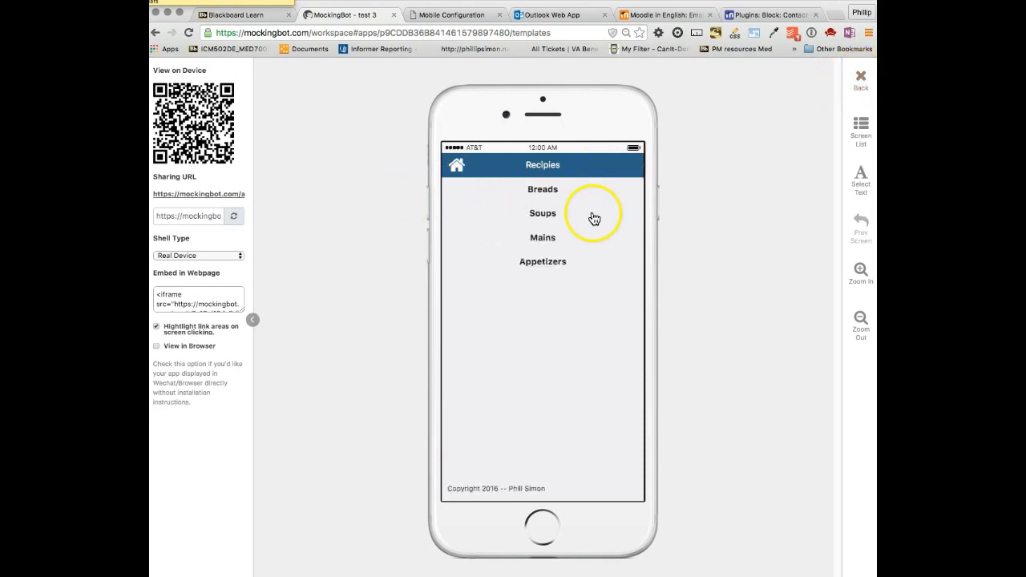
pyautogui.click(861, 80)
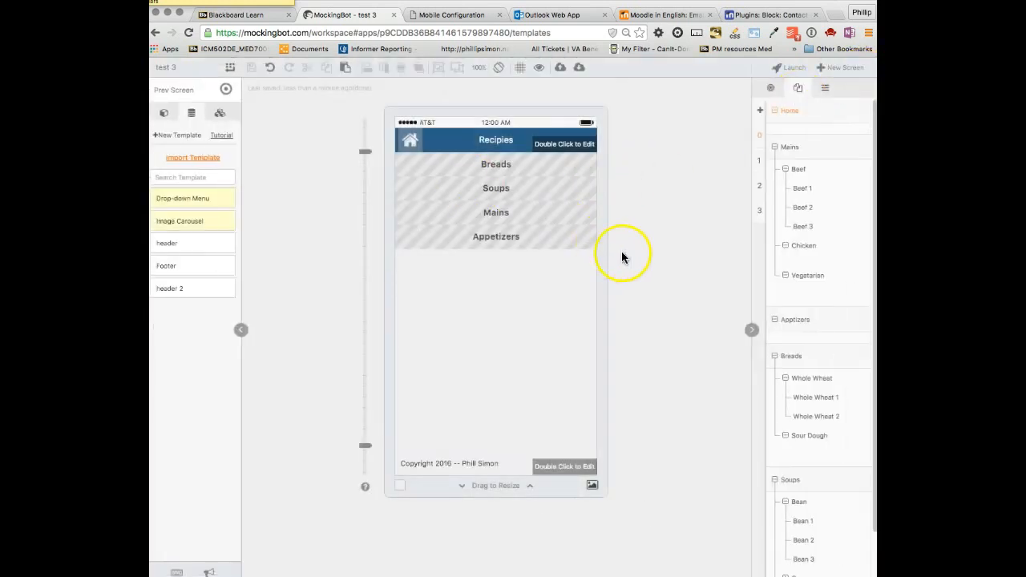
# Step: Open the Apptizers screen and examine the link on its back arrow
pyautogui.click(797, 323)
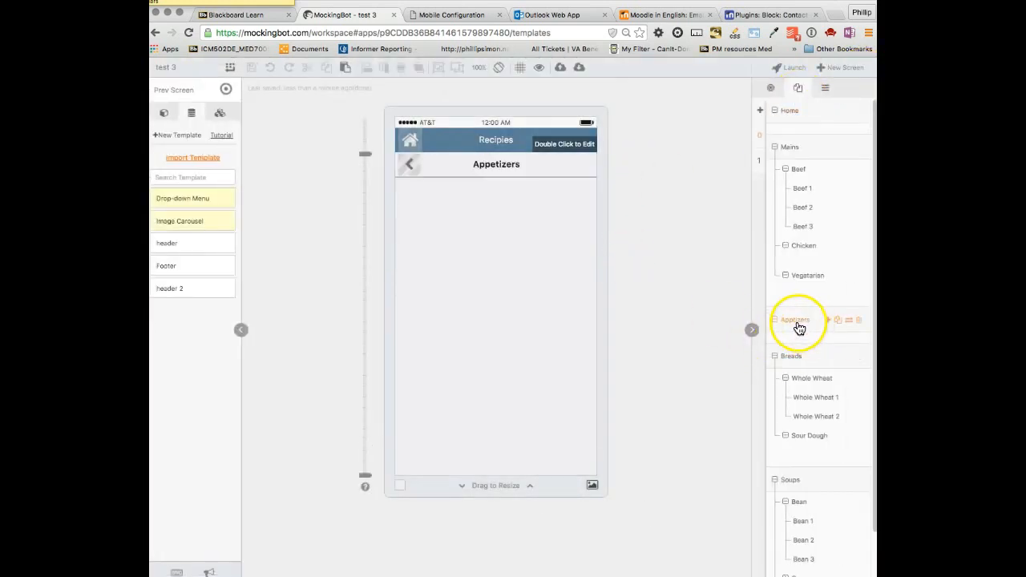
pyautogui.click(408, 161)
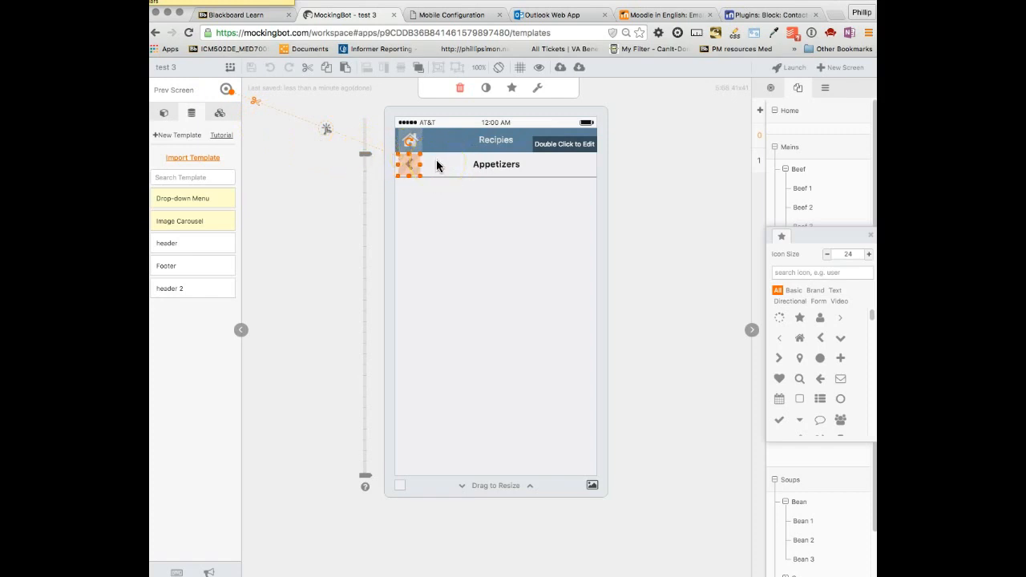
pyautogui.click(454, 200)
pyautogui.click(483, 166)
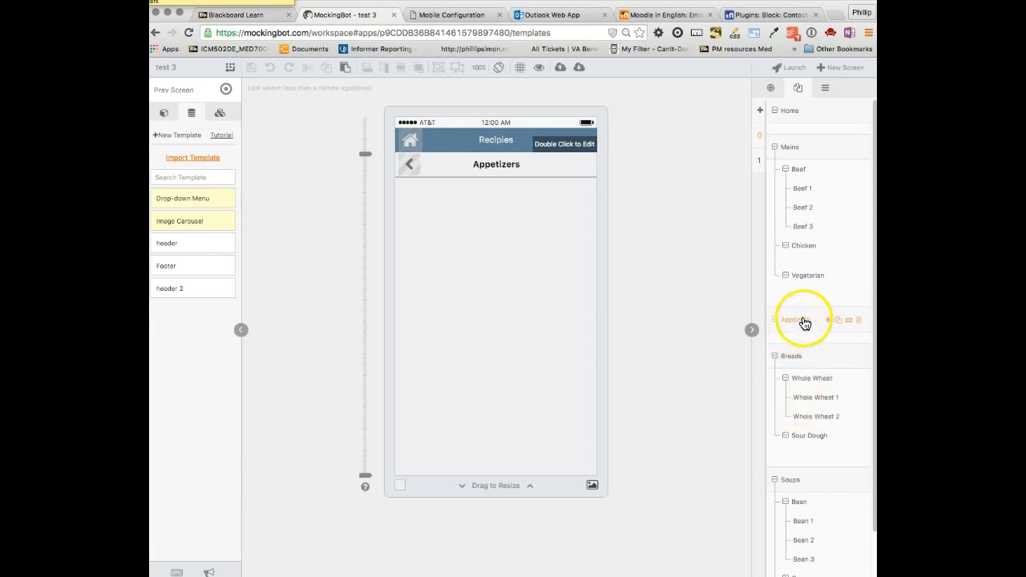
# Step: Add a child screen named Hot under Apptizers and return to the Apptizers screen
pyautogui.click(832, 326)
pyautogui.click(830, 323)
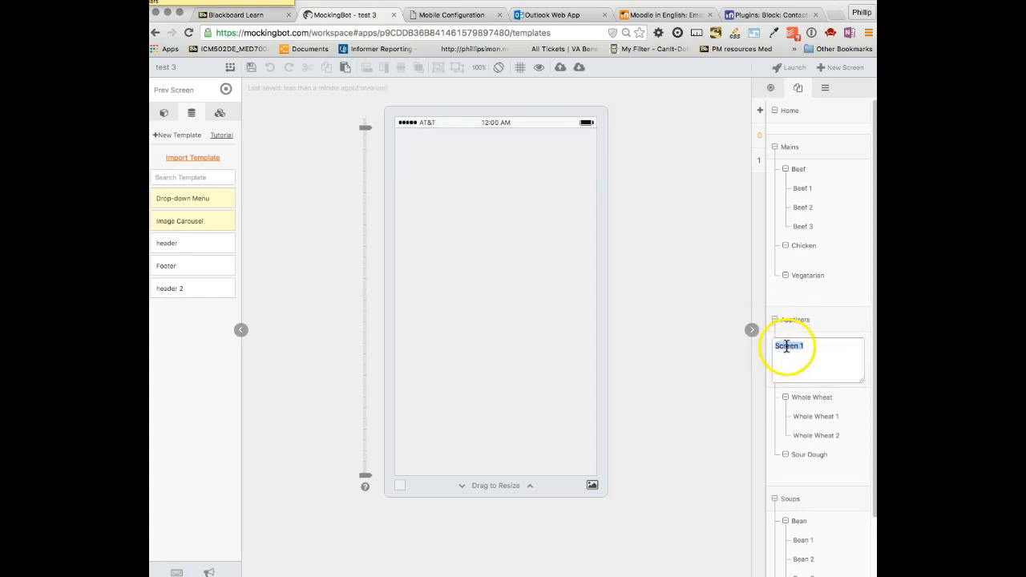
pyautogui.moveTo(807, 345)
pyautogui.mouseDown()
pyautogui.moveTo(778, 349)
pyautogui.moveTo(804, 345)
pyautogui.mouseUp()
pyautogui.tripleClick(804, 345)
pyautogui.write('Hot')
pyautogui.click(803, 294)
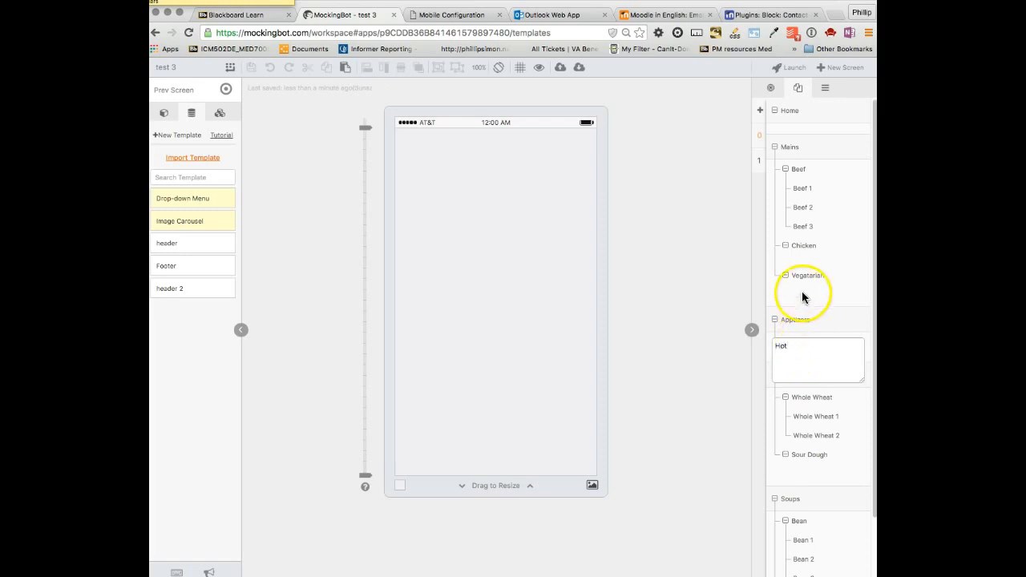
pyautogui.click(794, 325)
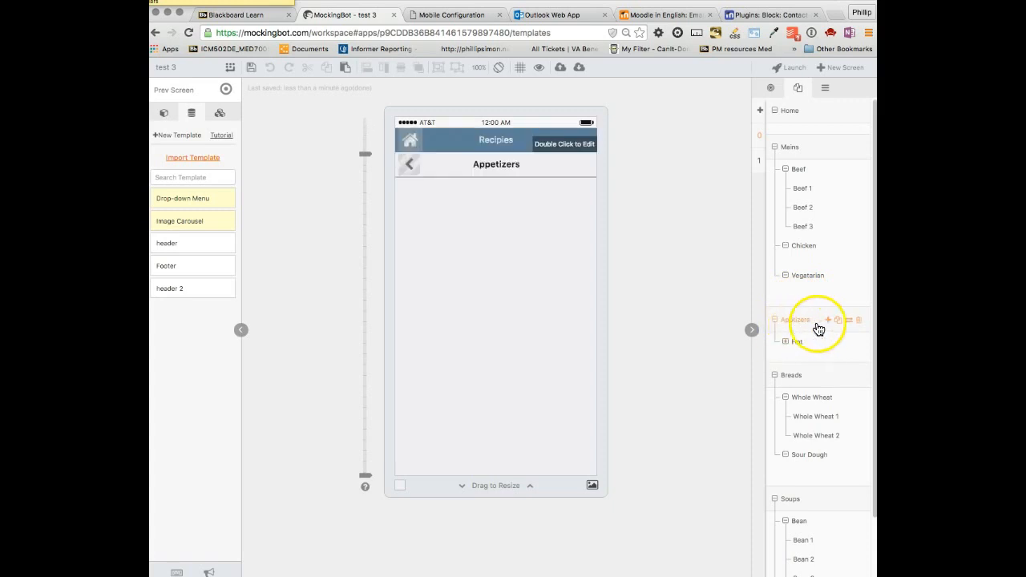
# Step: Add a second child screen named Cold under Apptizers and return to the Apptizers screen
pyautogui.click(828, 320)
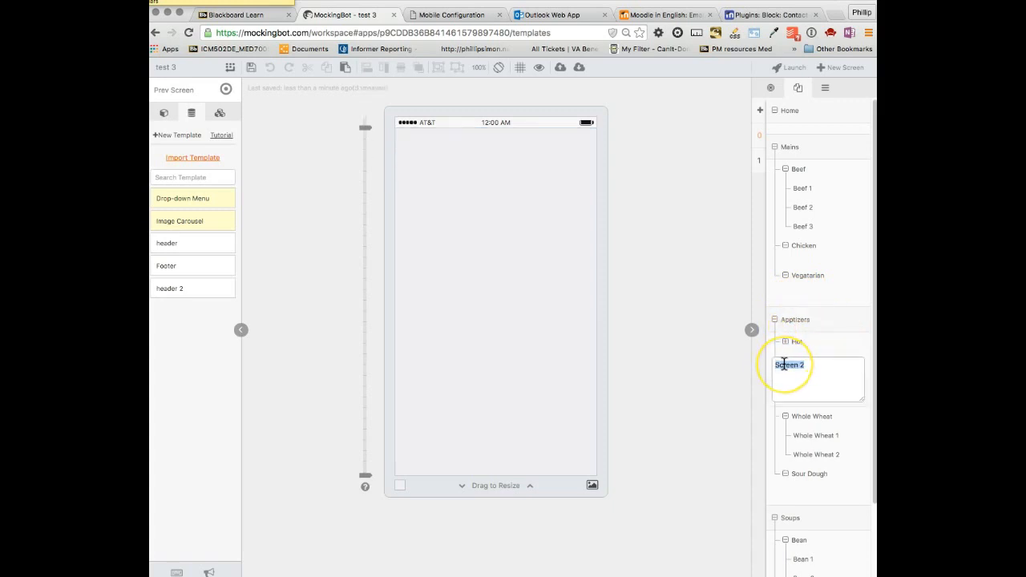
pyautogui.write('Cold')
pyautogui.click(785, 302)
pyautogui.click(794, 319)
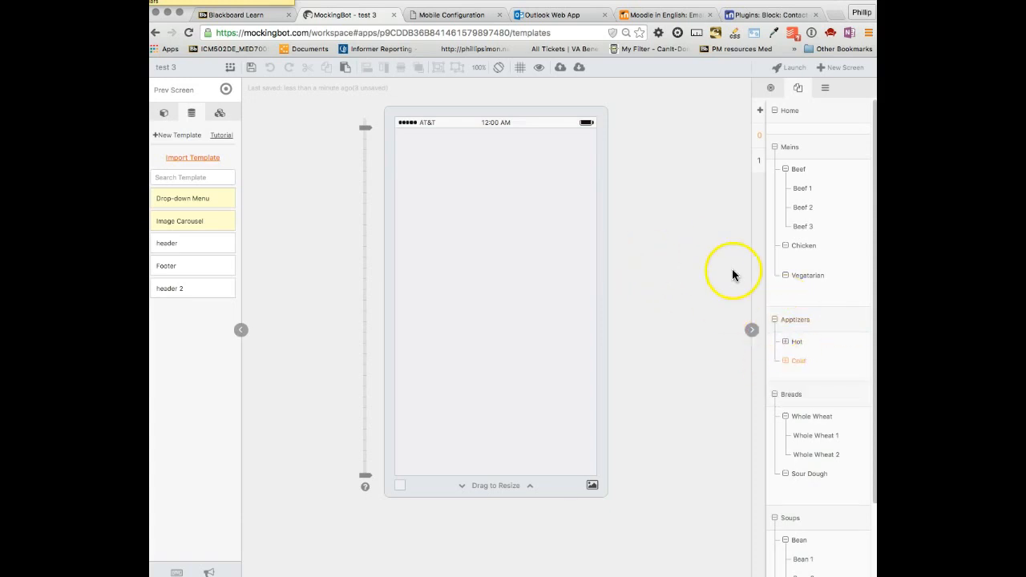
pyautogui.click(797, 348)
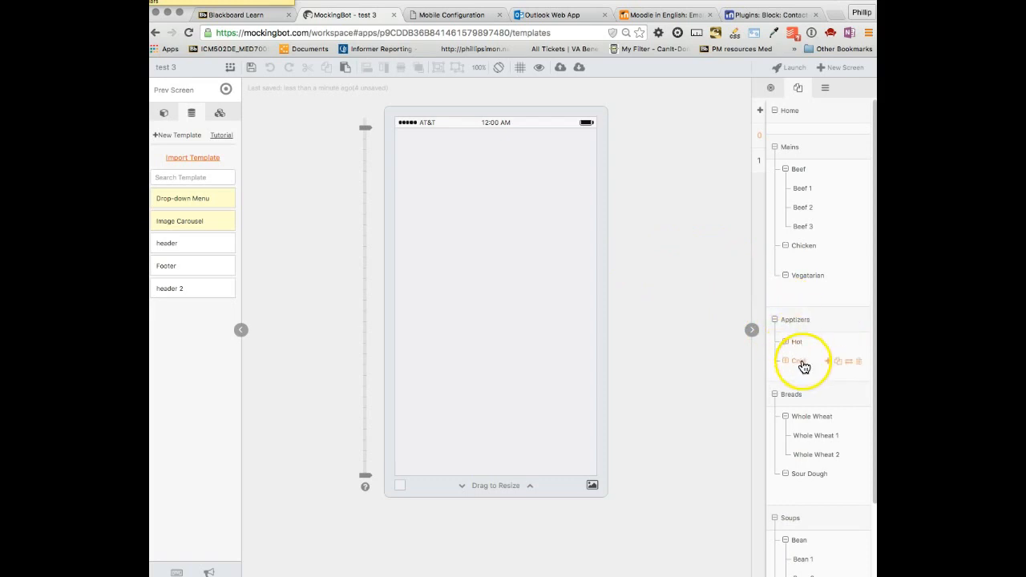
pyautogui.click(798, 345)
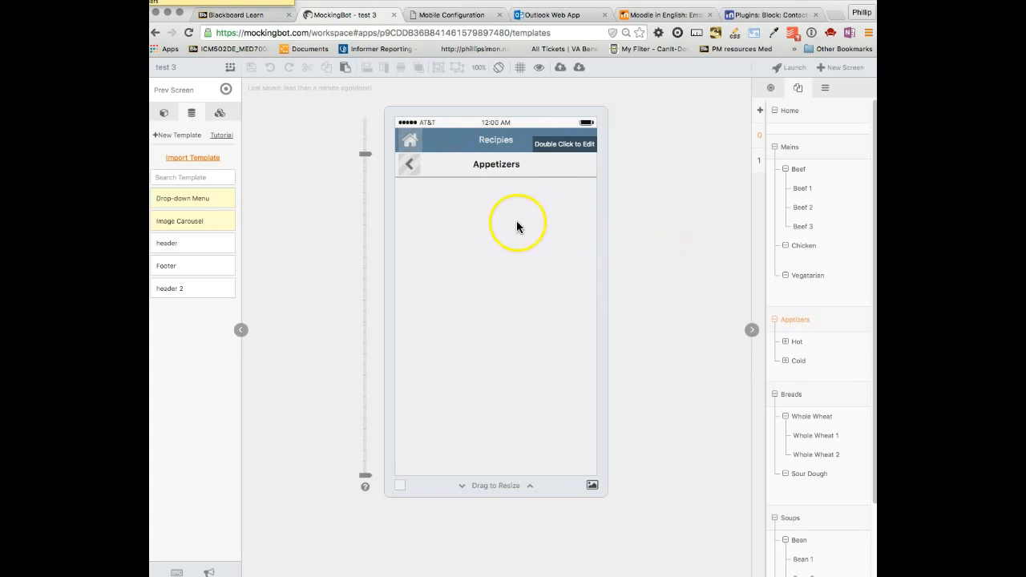
# Step: Copy the back arrow, Beef label and divider line from the Beef screen and paste them into the Apptizers screen
pyautogui.click(799, 170)
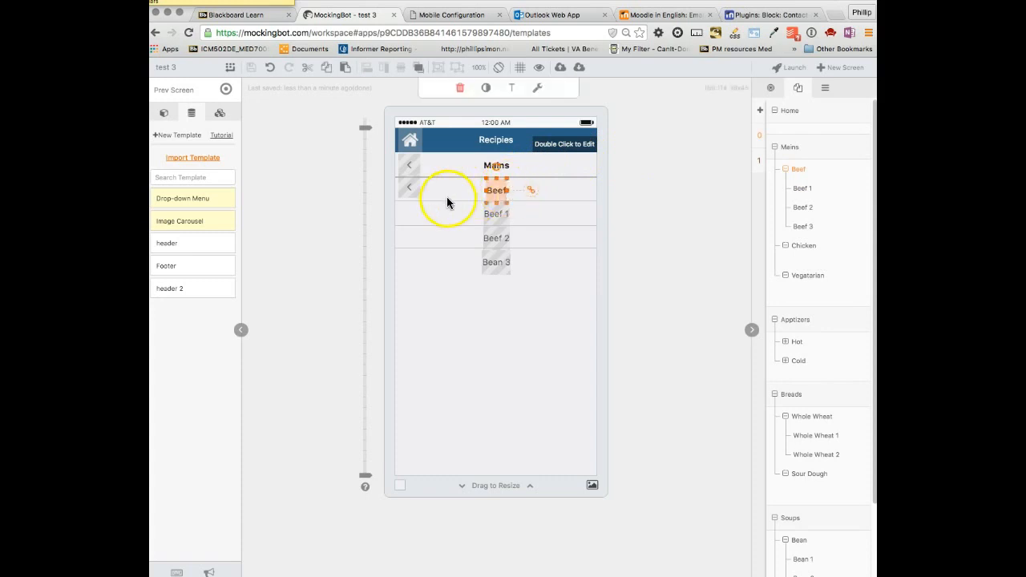
pyautogui.click(411, 185)
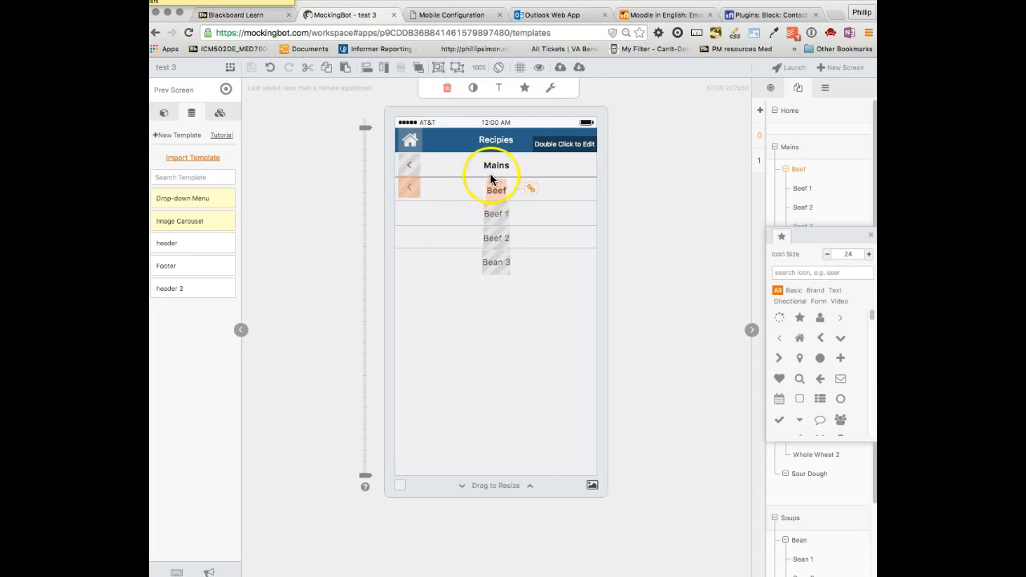
pyautogui.click(487, 176)
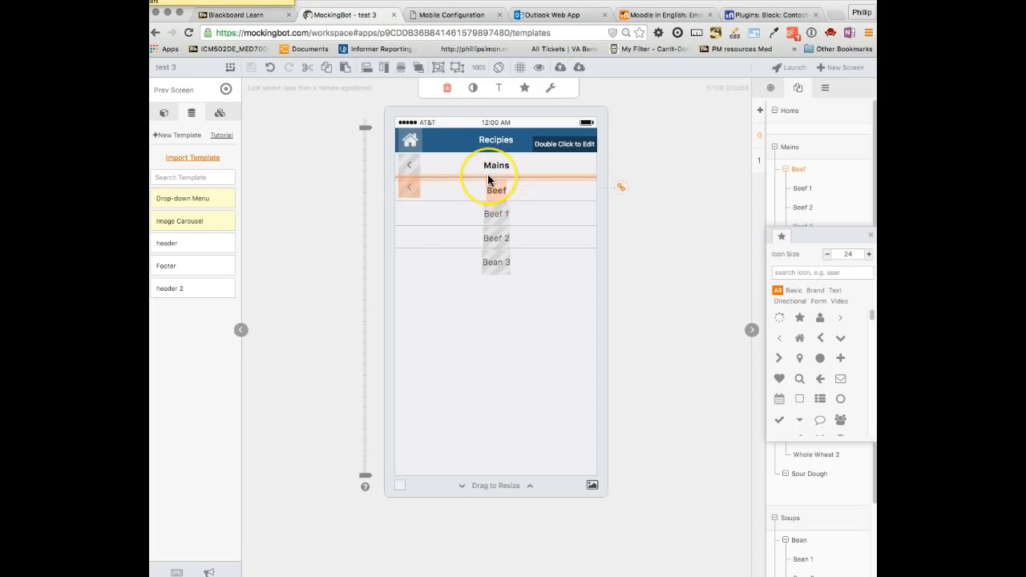
pyautogui.click(650, 336)
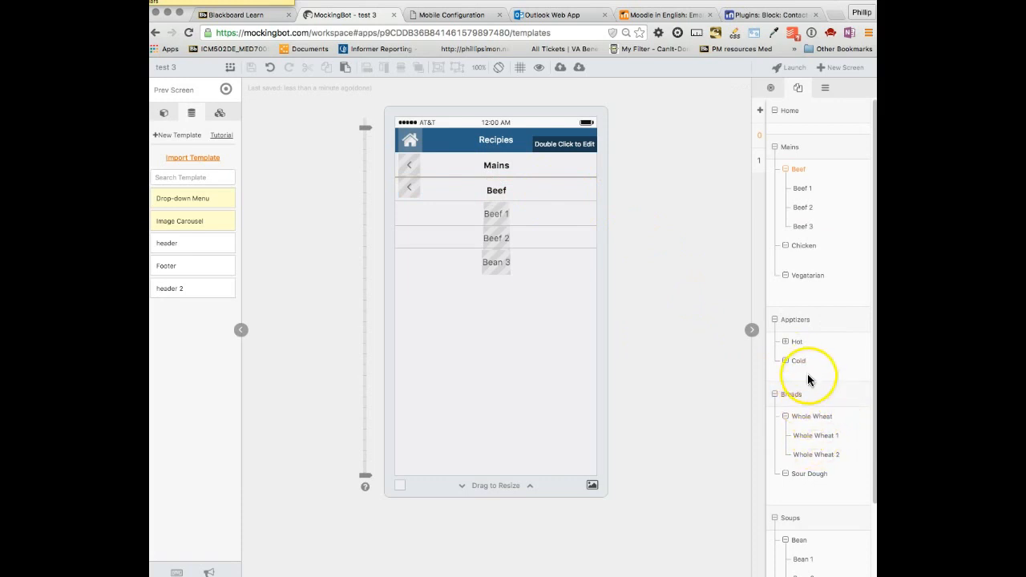
pyautogui.click(796, 321)
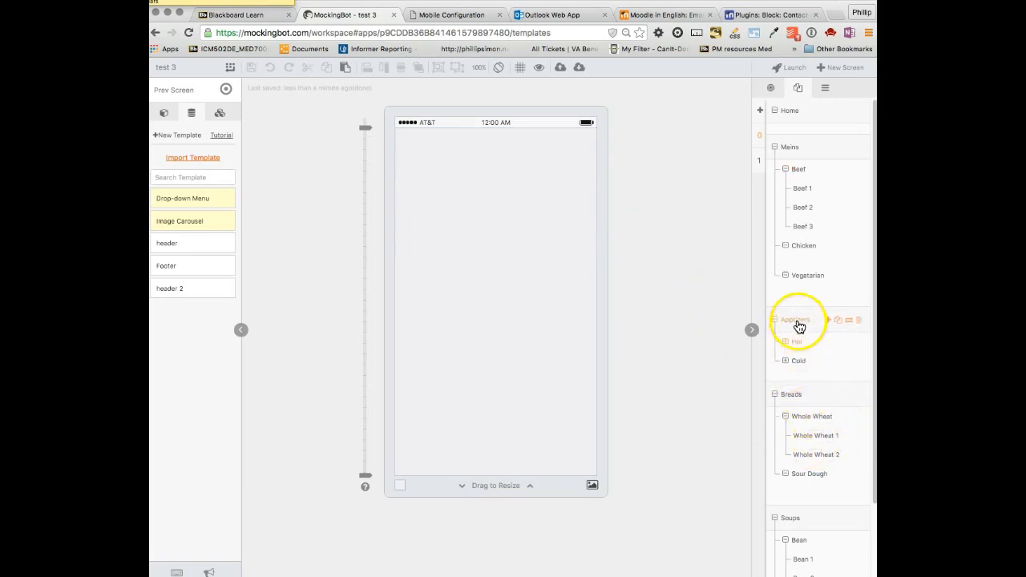
pyautogui.press('super+v')
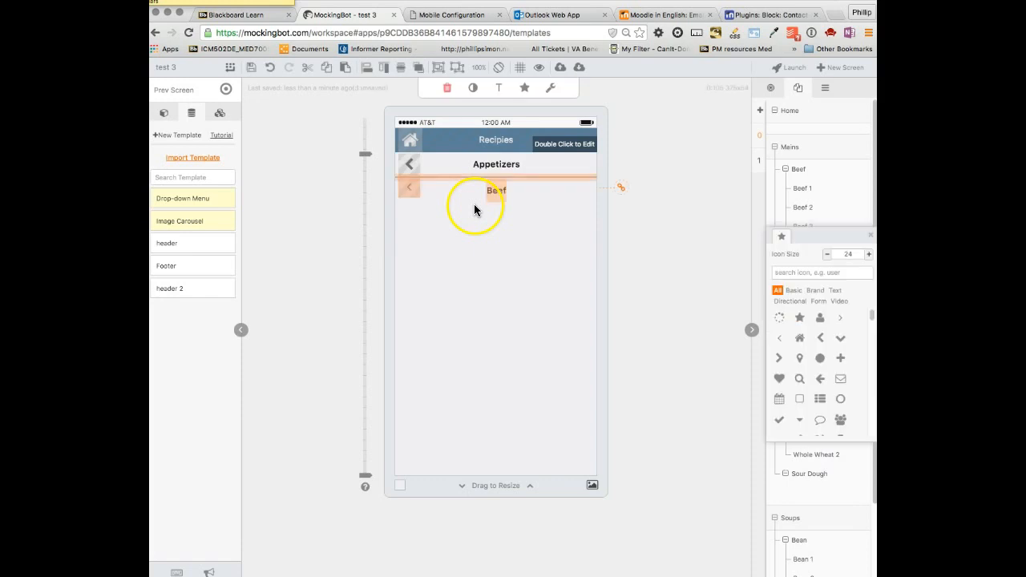
pyautogui.click(494, 221)
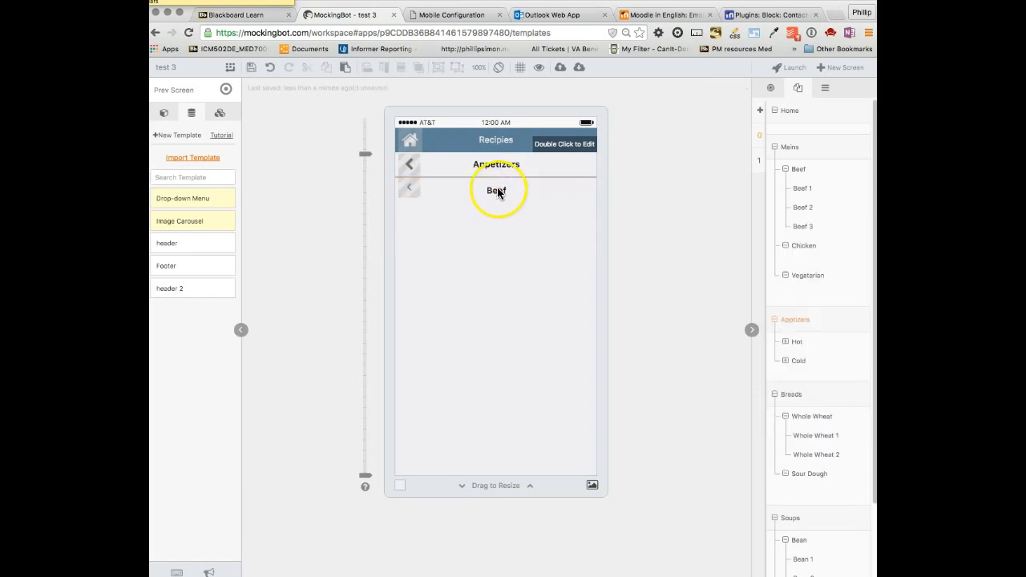
# Step: Change the pasted Beef label to Hot and link it to the Hot screen with the L Slide transition
pyautogui.click(497, 187)
pyautogui.write('Hot')
pyautogui.moveTo(529, 196); pyautogui.dragTo(800, 350)
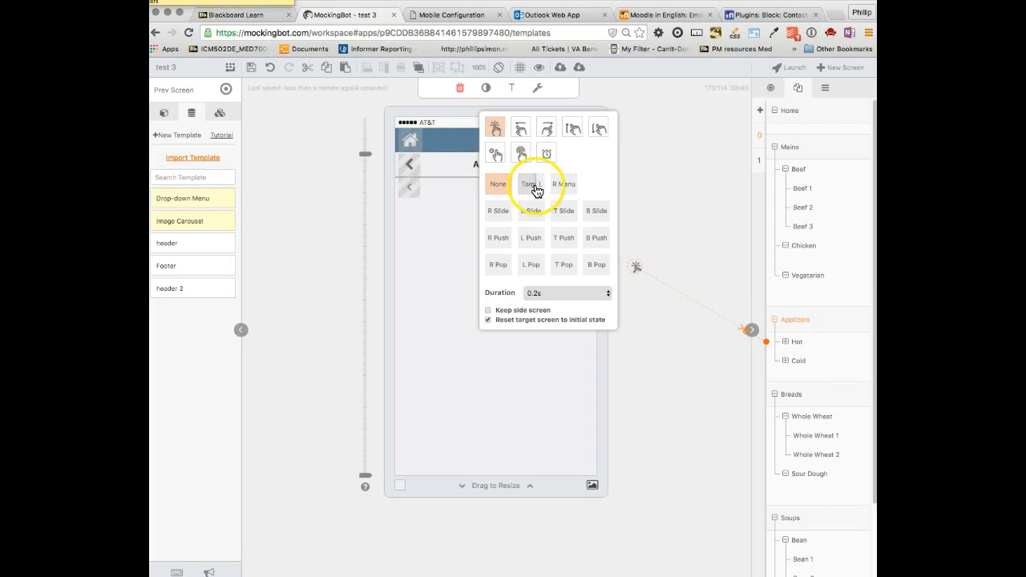
pyautogui.click(534, 189)
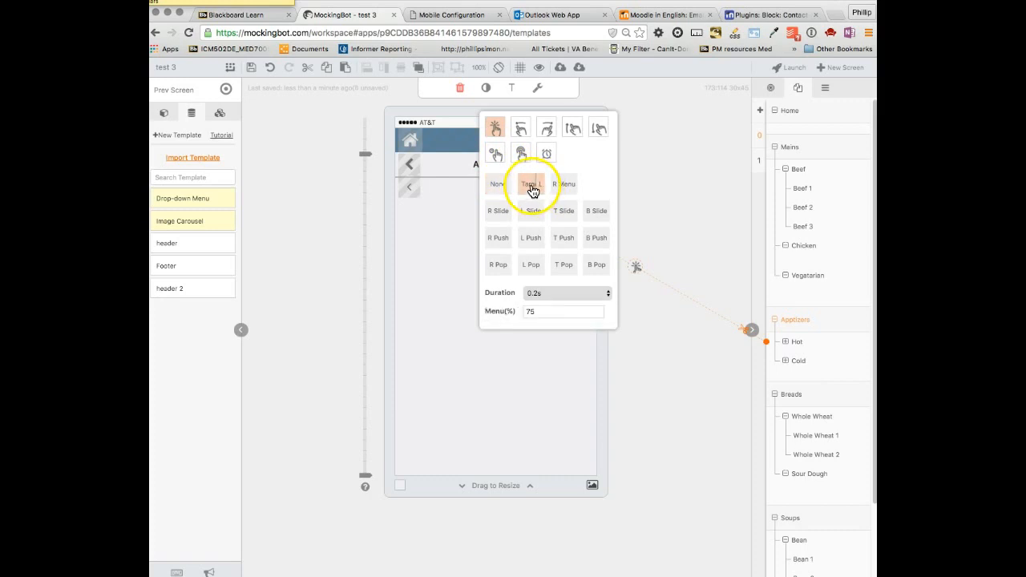
pyautogui.click(533, 211)
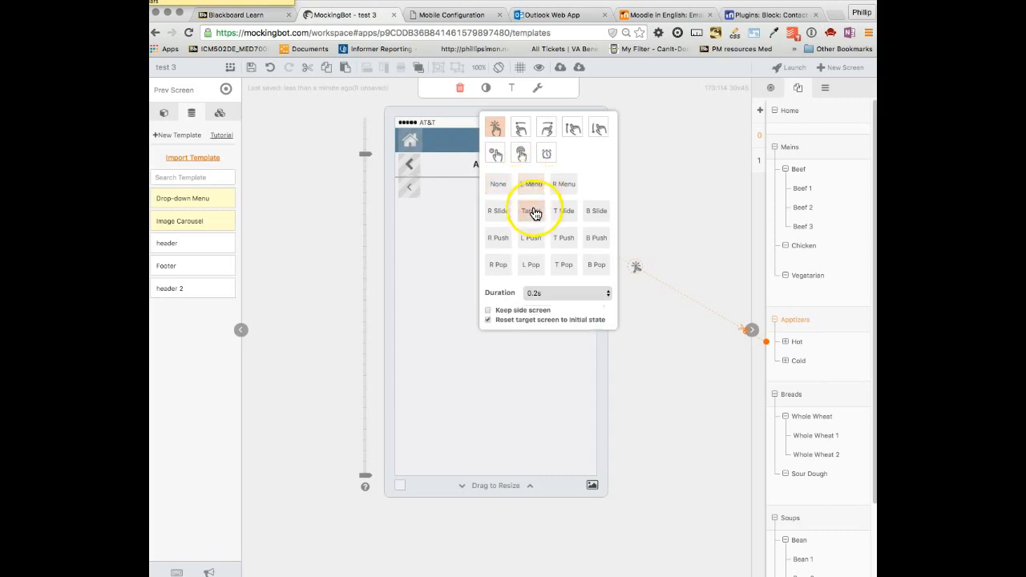
pyautogui.click(439, 280)
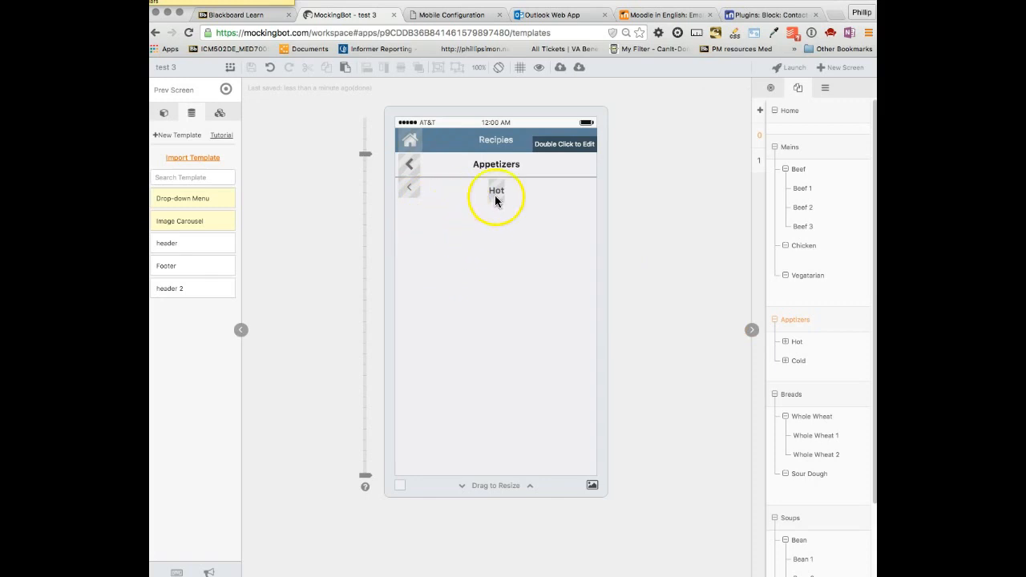
# Step: Paste another copy of the Beef row and place it directly below the Hot row on the Apptizers screen
pyautogui.click(413, 192)
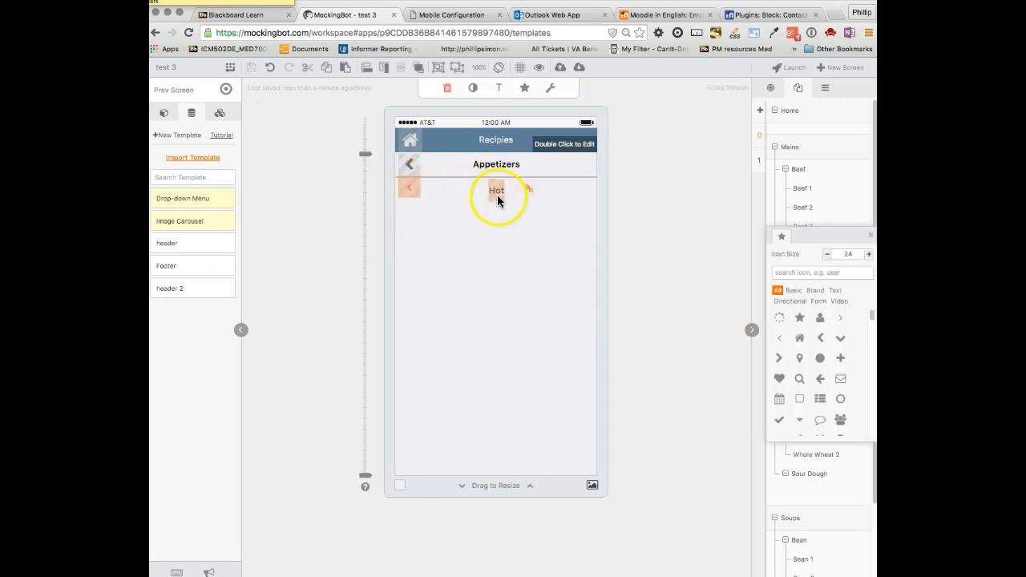
pyautogui.click(500, 213)
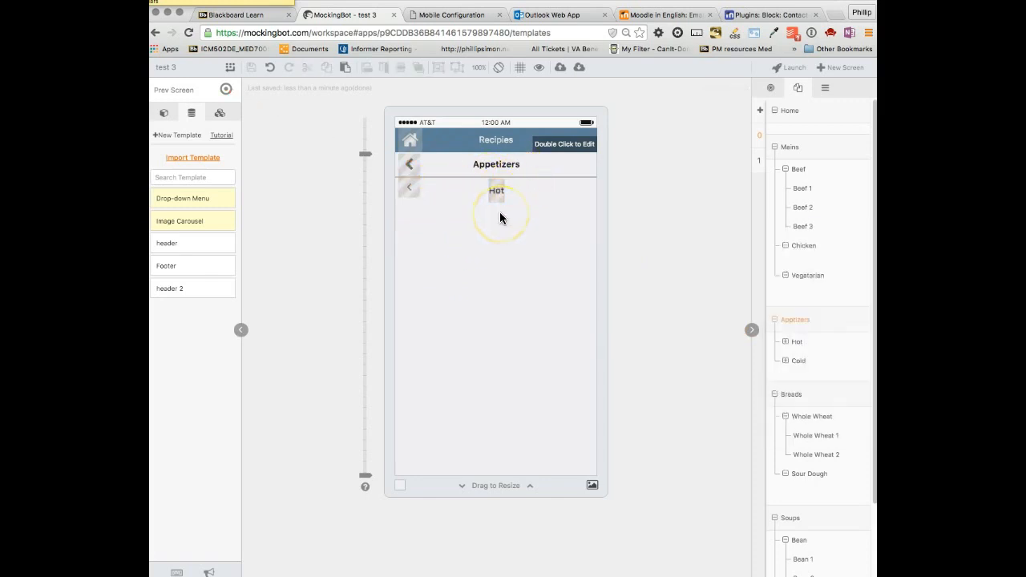
pyautogui.click(500, 213)
pyautogui.moveTo(496, 181); pyautogui.dragTo(497, 213)
pyautogui.click(491, 245)
# Step: Change the second row's Beef label to Cold and link it to the Cold screen with the L Slide transition
pyautogui.click(499, 218)
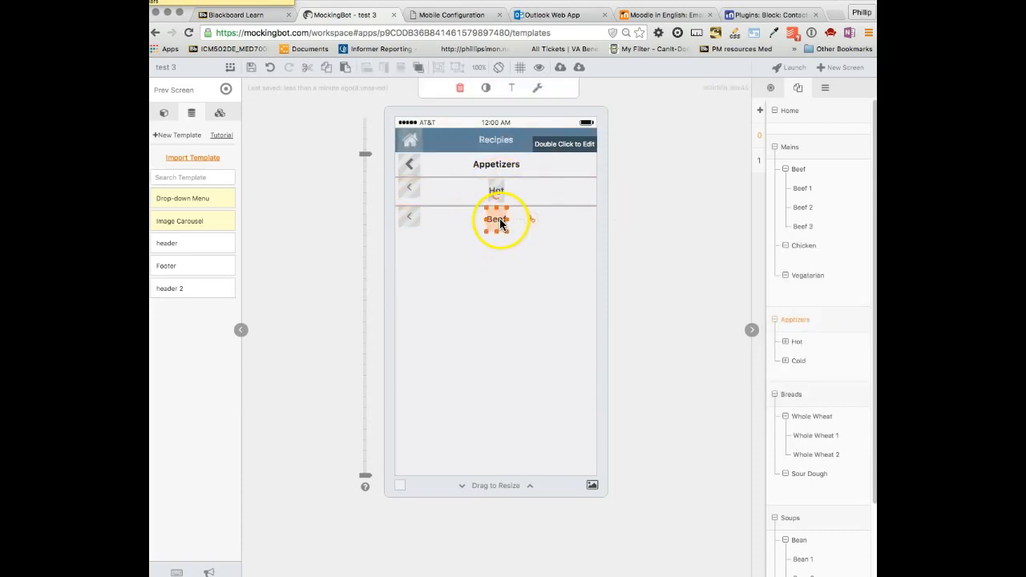
pyautogui.write('Cold')
pyautogui.moveTo(532, 225); pyautogui.dragTo(801, 367)
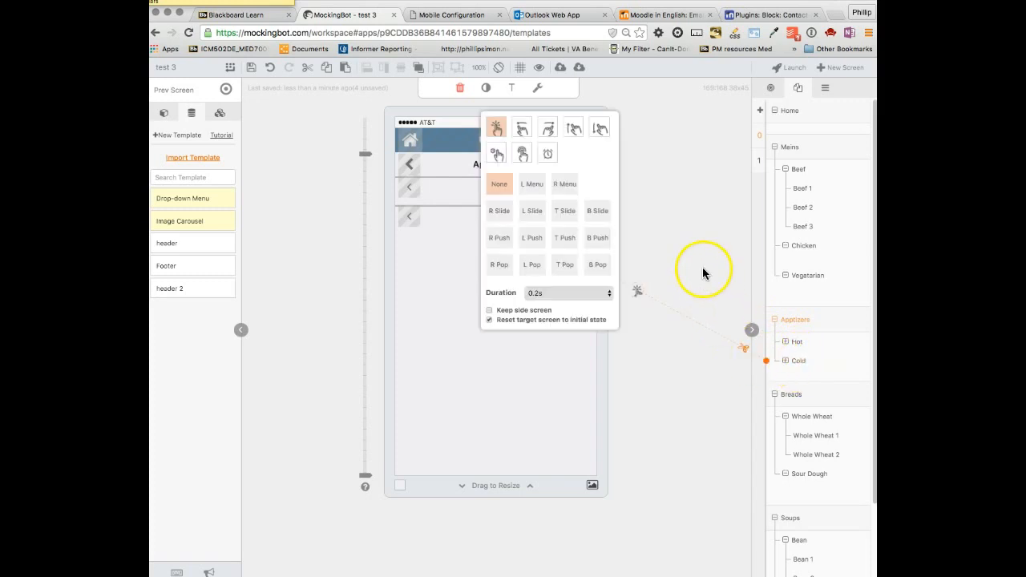
pyautogui.click(532, 213)
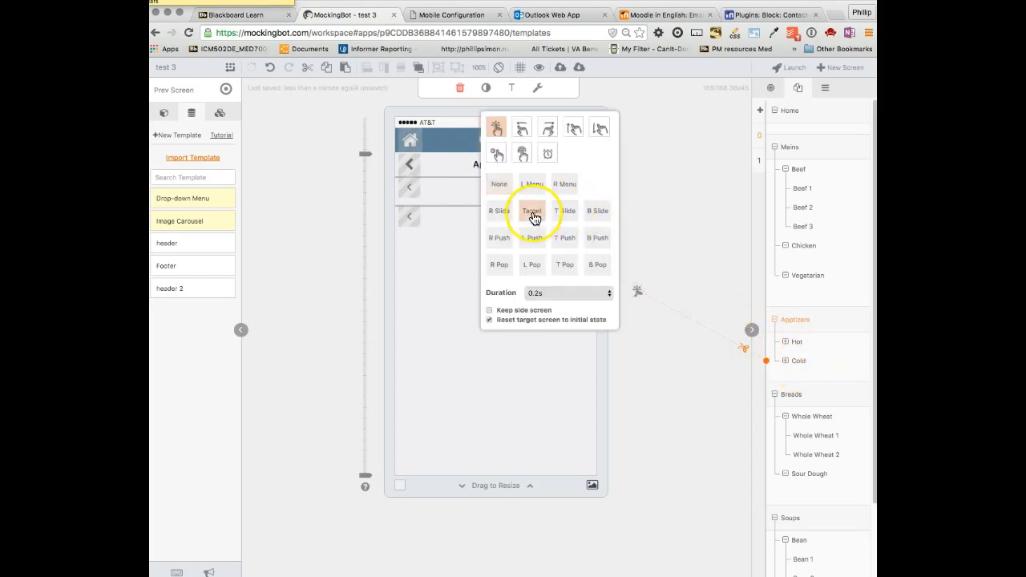
pyautogui.click(680, 175)
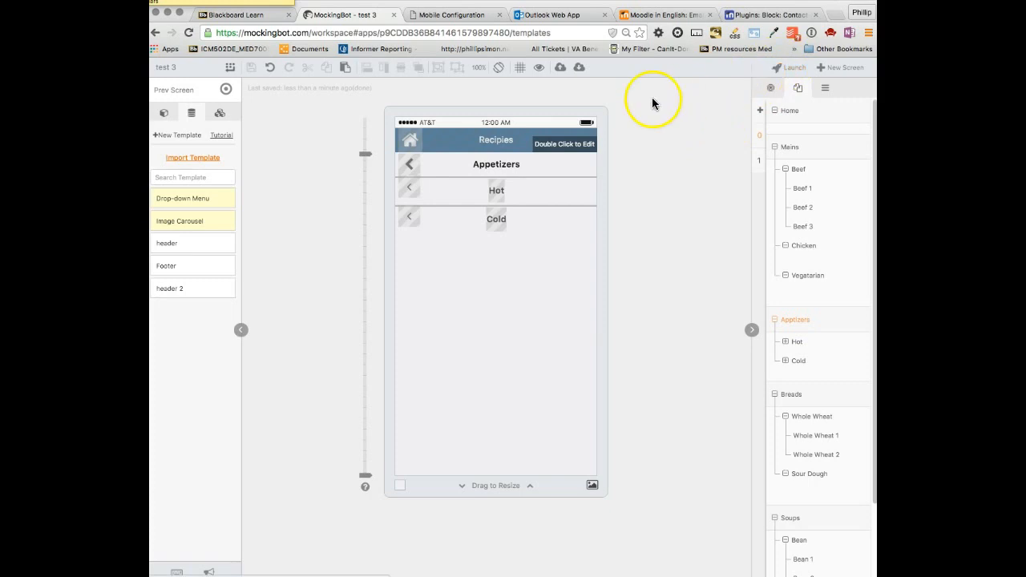
# Step: Preview the prototype, follow the Hot link on the Appetizers screen, and return to the editor
pyautogui.click(794, 69)
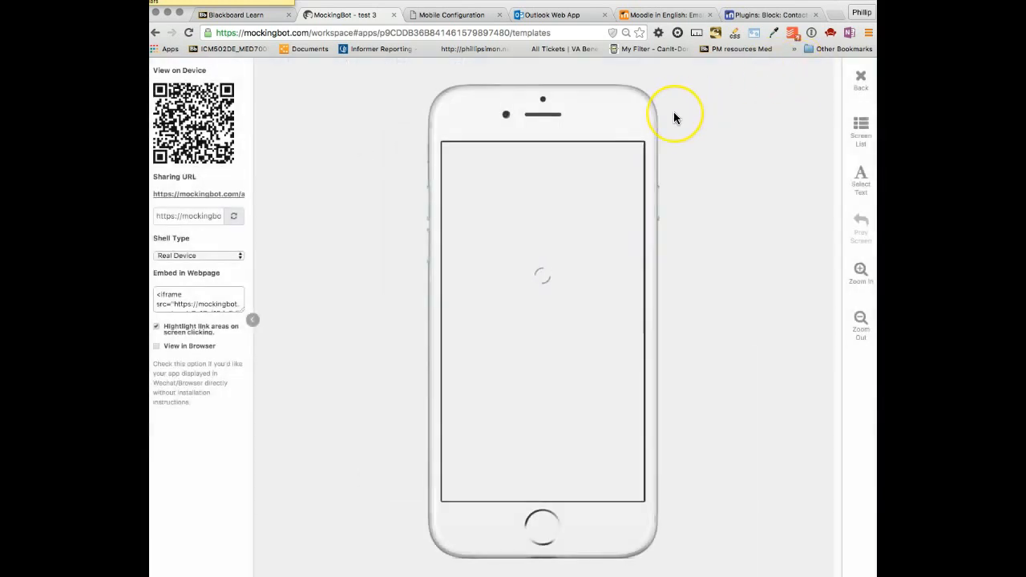
pyautogui.click(546, 213)
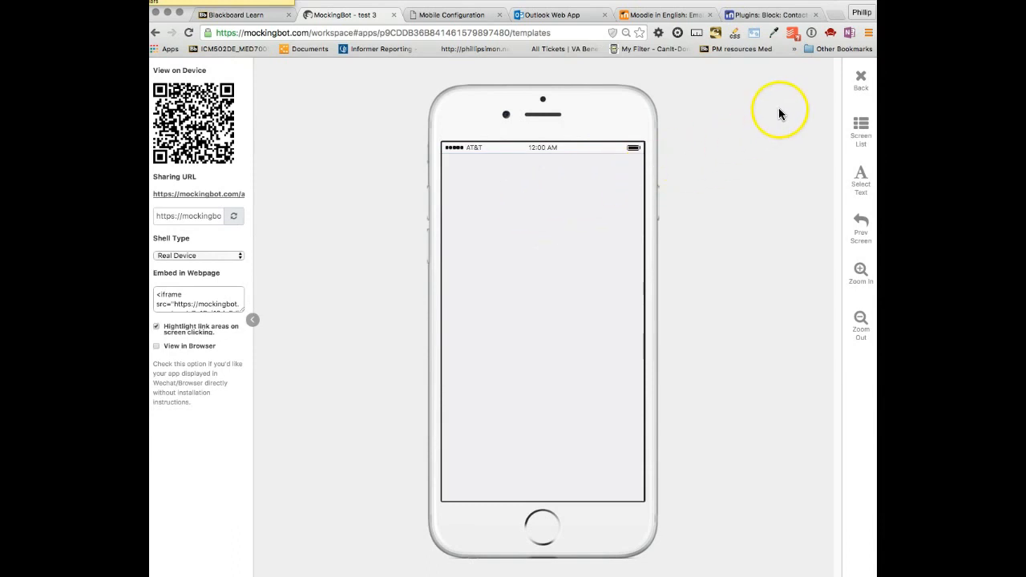
pyautogui.click(859, 78)
# Step: Copy everything on the Beef 1 screen except the status bar for reuse on the Hot screen
pyautogui.moveTo(791, 341)
pyautogui.click(797, 343)
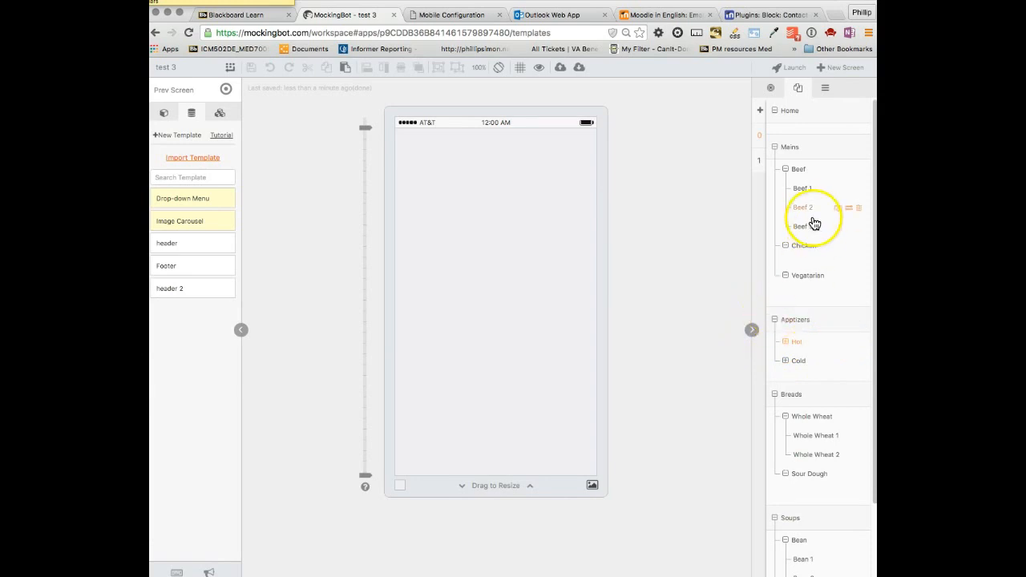
pyautogui.click(799, 171)
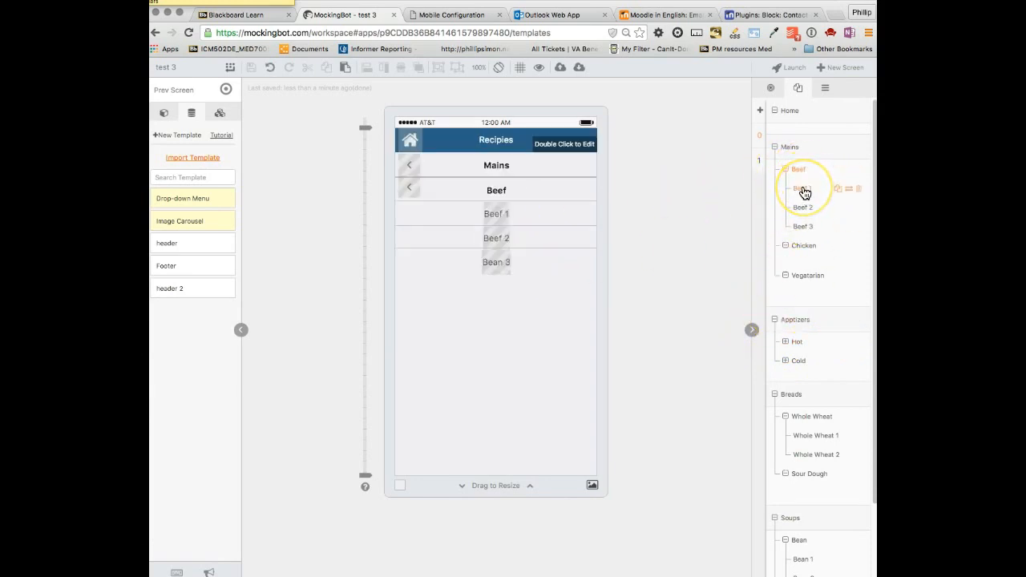
pyautogui.click(803, 189)
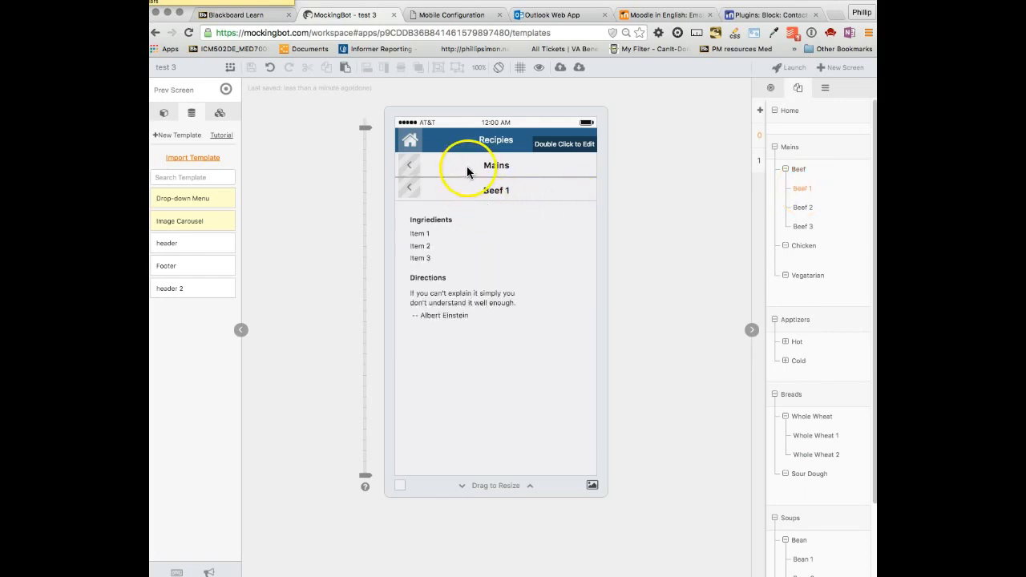
pyautogui.press('super+a')
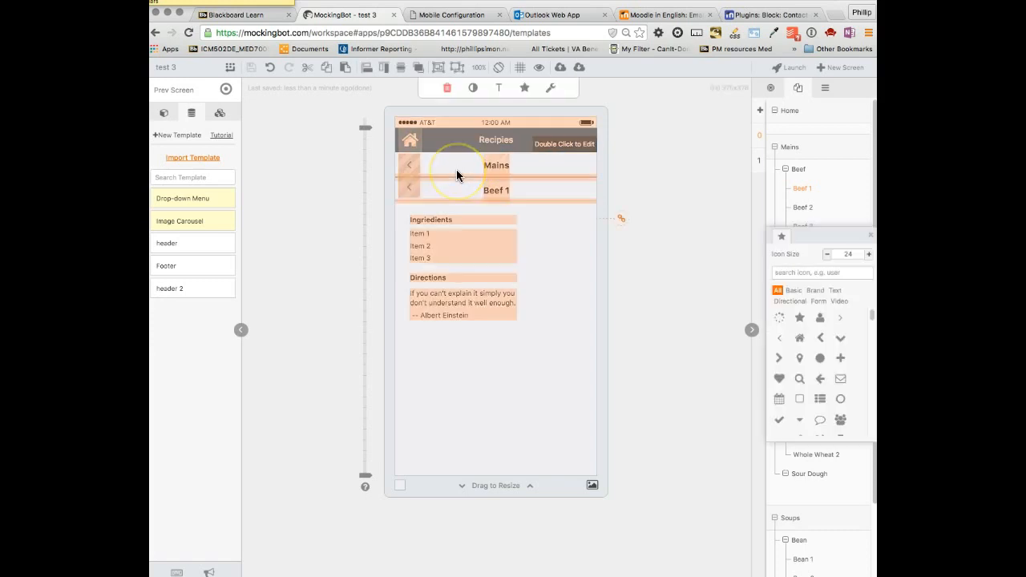
pyautogui.keyDown('shift'); pyautogui.click(457, 121); pyautogui.keyUp('shift')
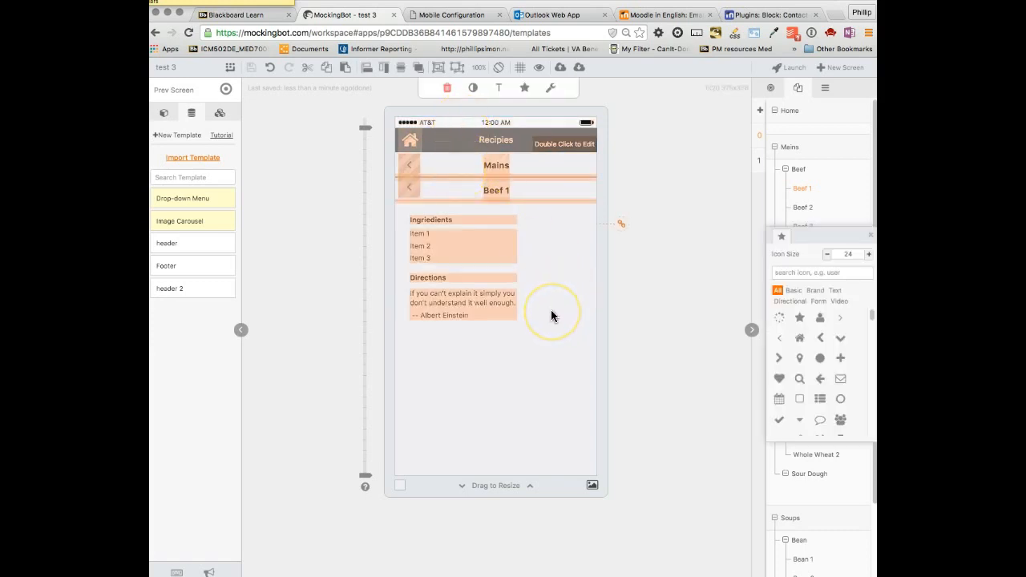
pyautogui.click(641, 319)
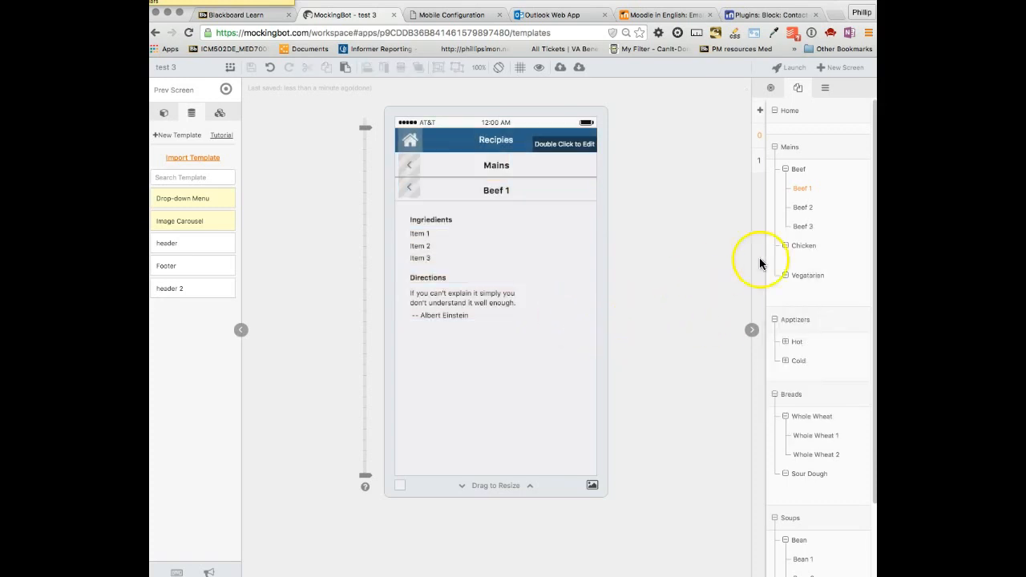
# Step: Paste the copied Beef 1 header, title rows and recipe text into the empty Hot screen
pyautogui.click(795, 345)
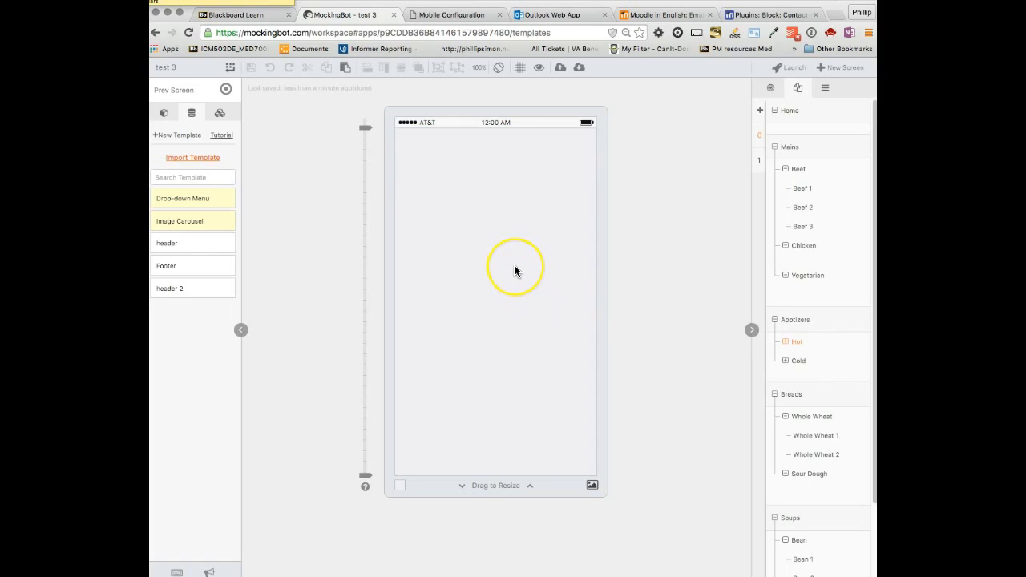
pyautogui.hotkey('ctrl', 'v')
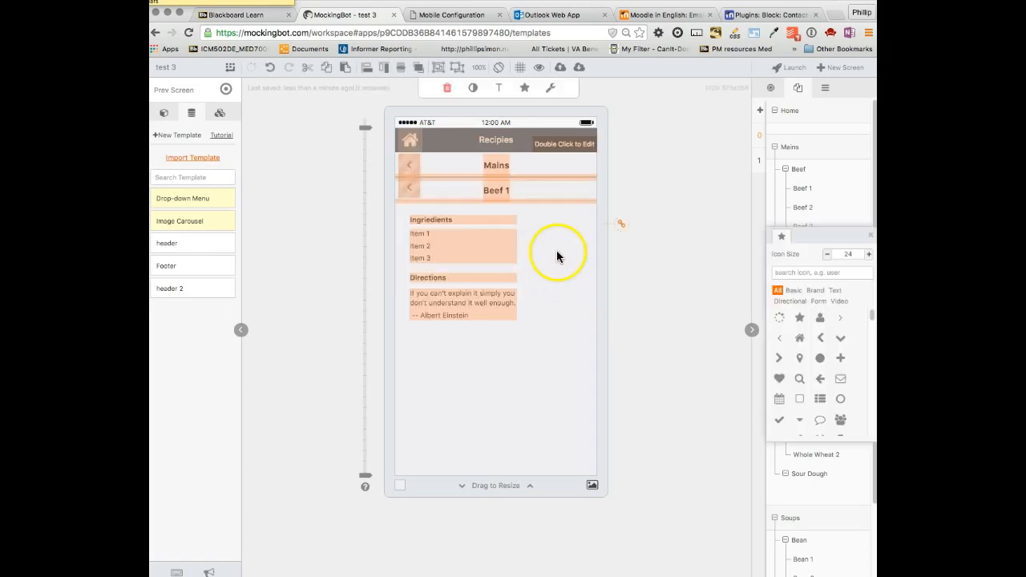
pyautogui.click(556, 250)
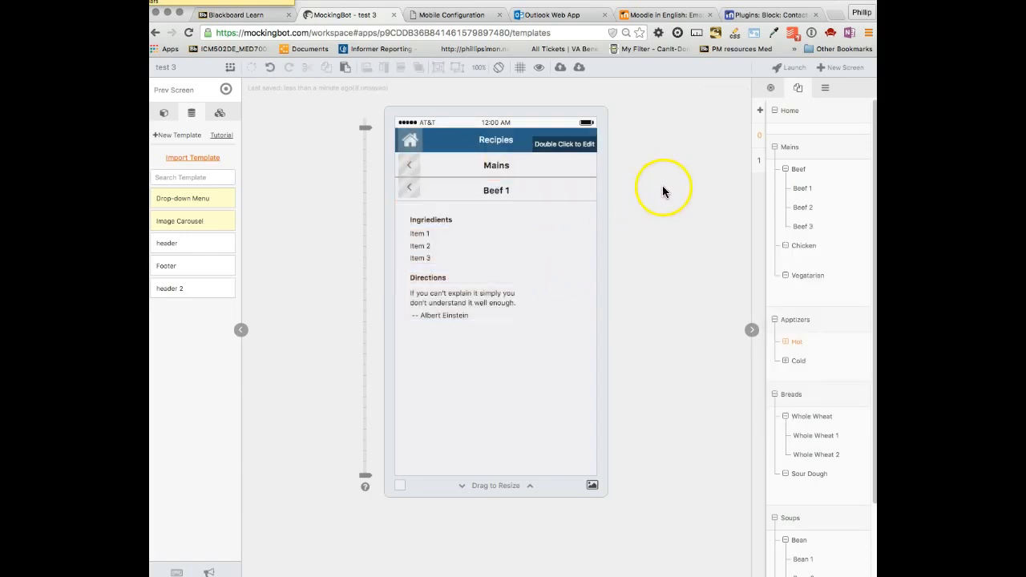
# Step: Change the Hot screen's Mains heading to Appetizers and its Beef 1 heading to Hot
pyautogui.click(495, 163)
pyautogui.write('Appetizers')
pyautogui.click(492, 201)
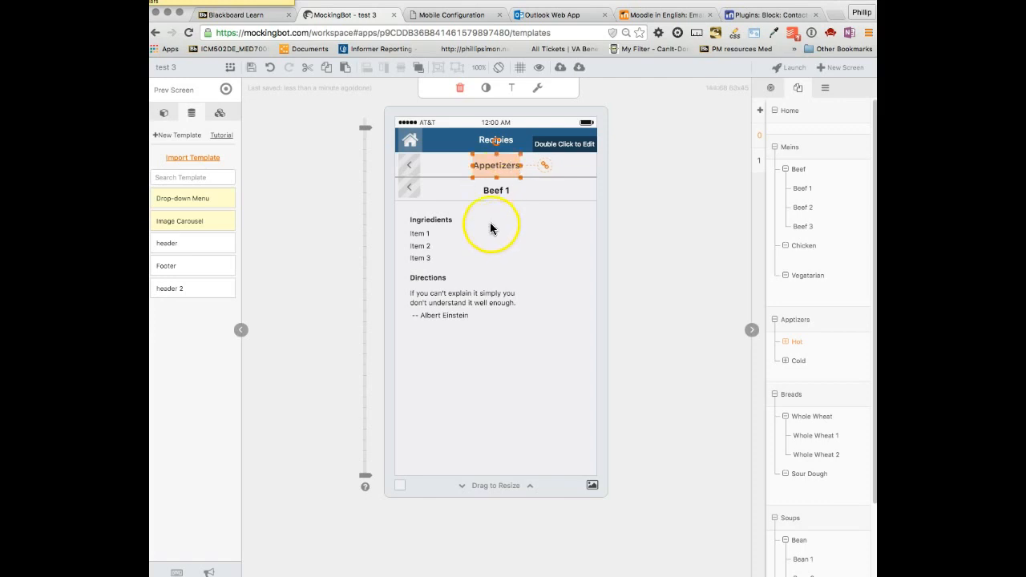
pyautogui.doubleClick(490, 192)
pyautogui.write('Hot')
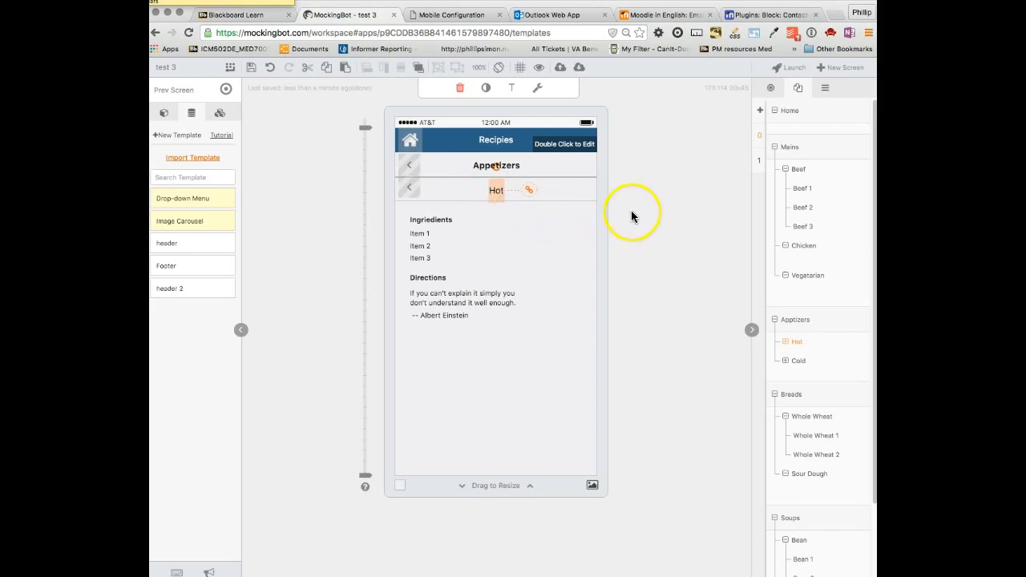
pyautogui.click(466, 241)
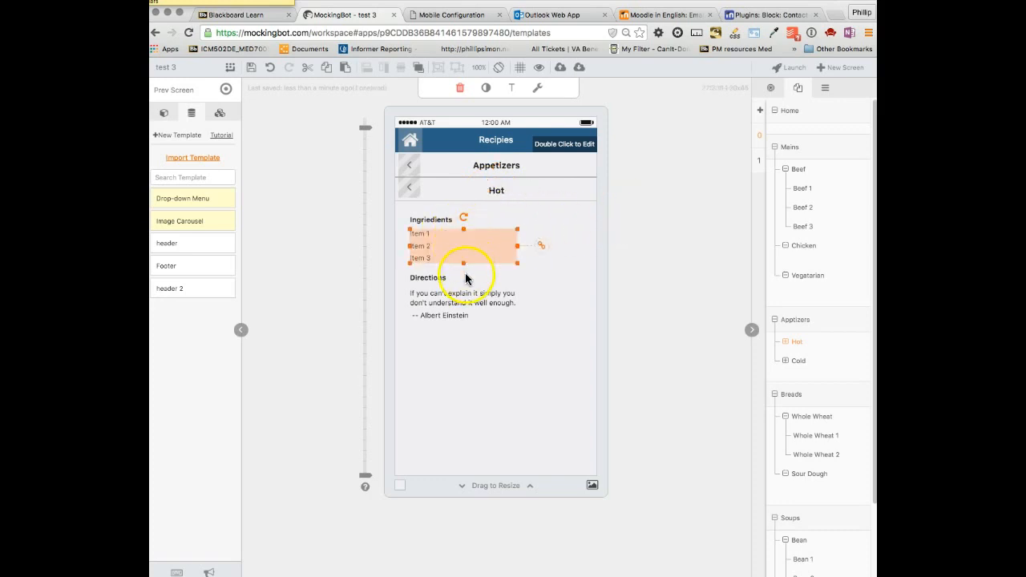
# Step: Delete the ingredients and directions headings with their text from the Hot screen, keeping the header and title rows
pyautogui.click(442, 220)
pyautogui.keyDown('shift'); pyautogui.click(437, 293); pyautogui.keyUp('shift')
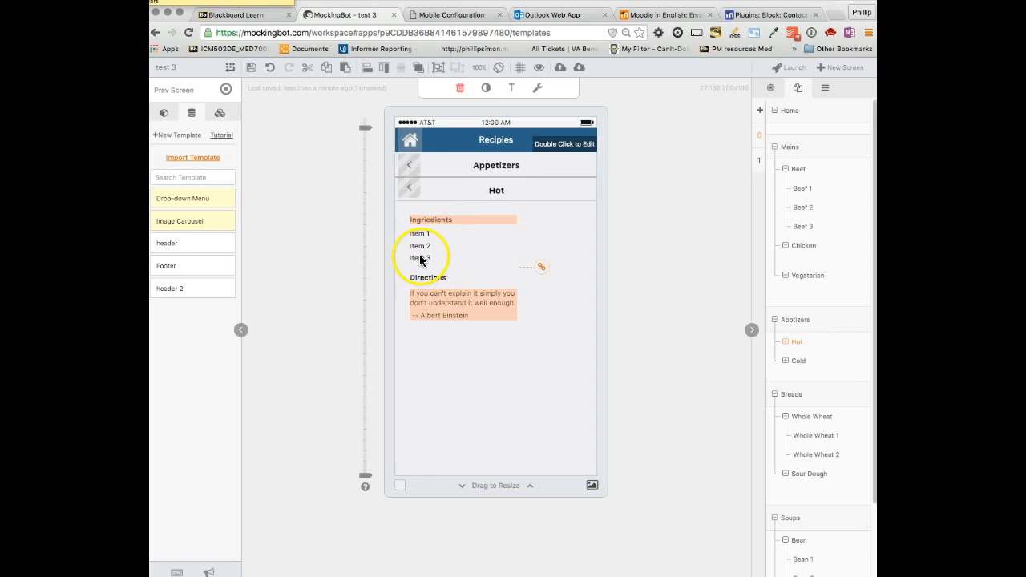
pyautogui.keyDown('shift'); pyautogui.click(419, 255); pyautogui.keyUp('shift')
pyautogui.keyDown('shift'); pyautogui.click(424, 280); pyautogui.keyUp('shift')
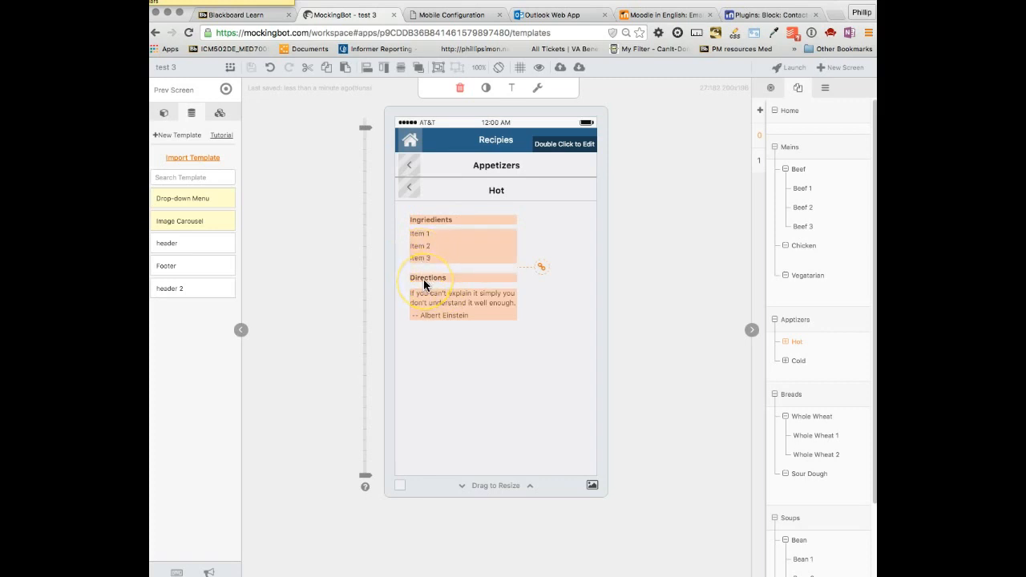
pyautogui.press('Delete')
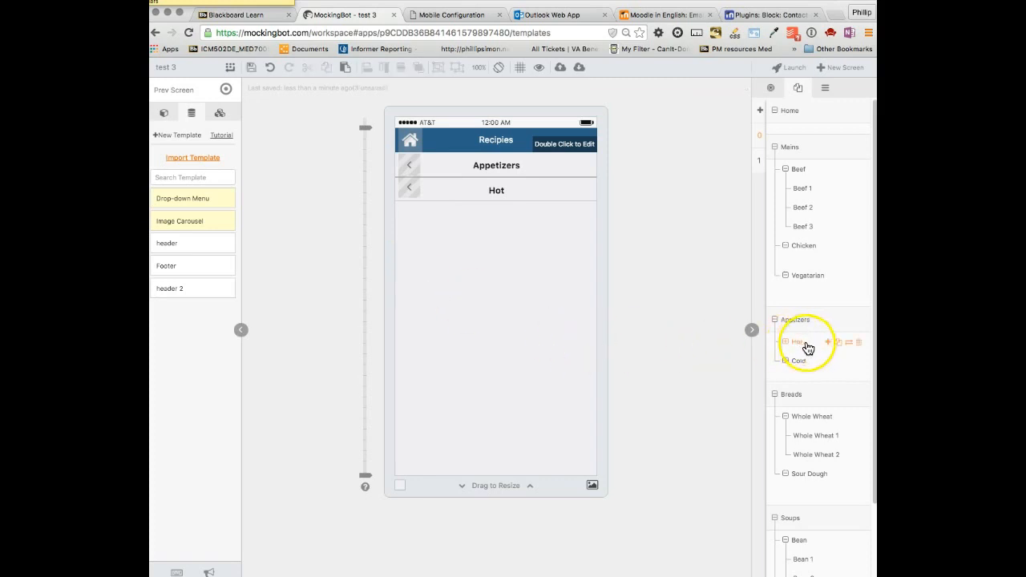
# Step: Duplicate the Beef 3 screen and try to move the copy to the Hot screen under Appetizers
pyautogui.click(799, 191)
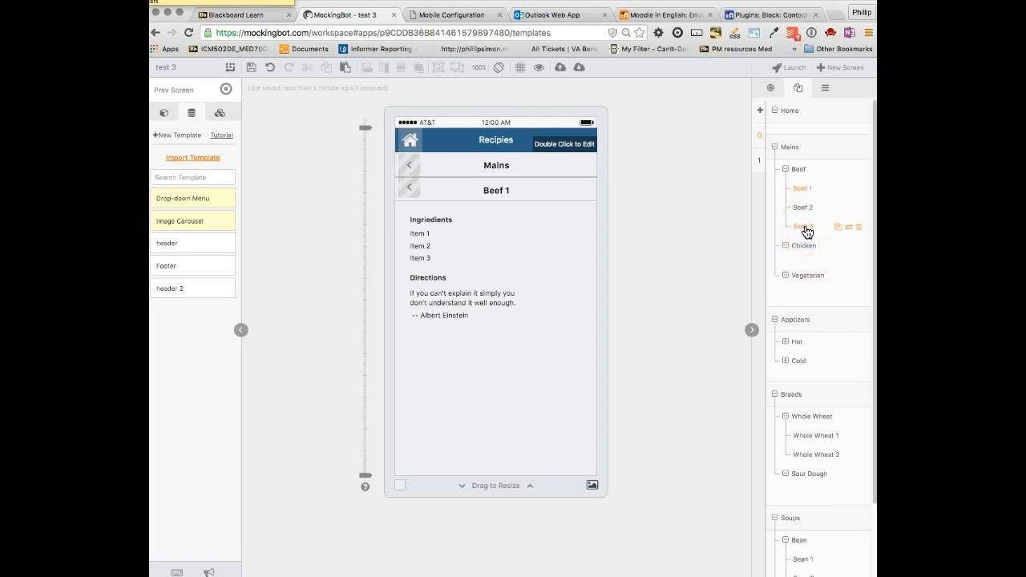
pyautogui.click(810, 231)
pyautogui.click(837, 229)
pyautogui.moveTo(802, 253); pyautogui.dragTo(806, 371)
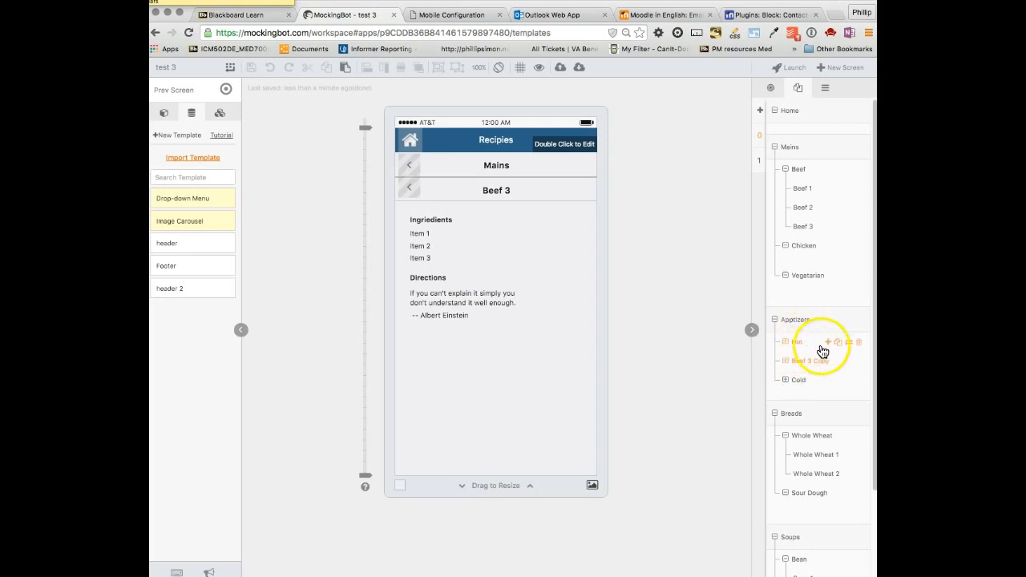
# Step: Delete the Beef 3 Copy screen from the Appetizers group
pyautogui.click(785, 362)
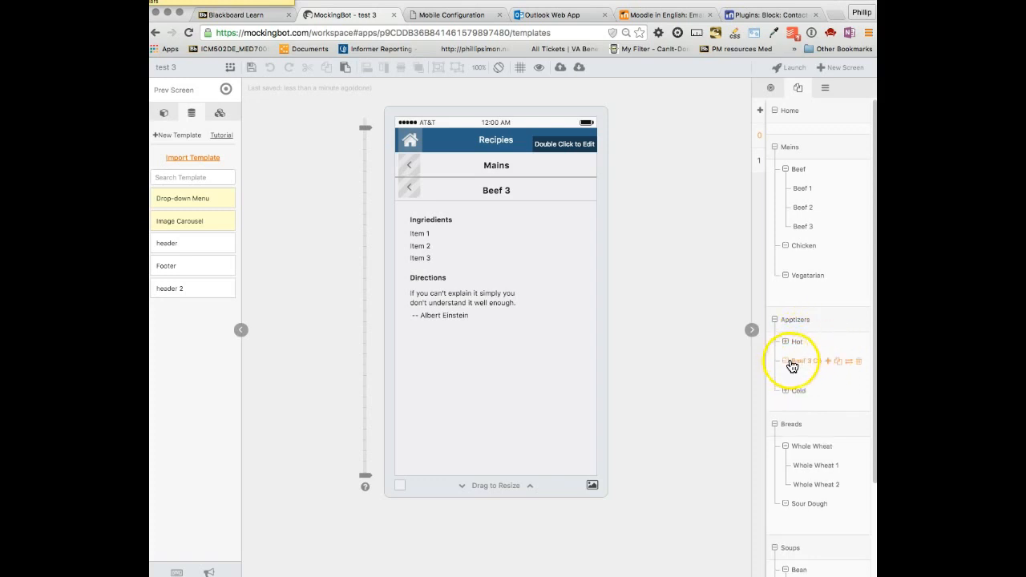
pyautogui.click(857, 363)
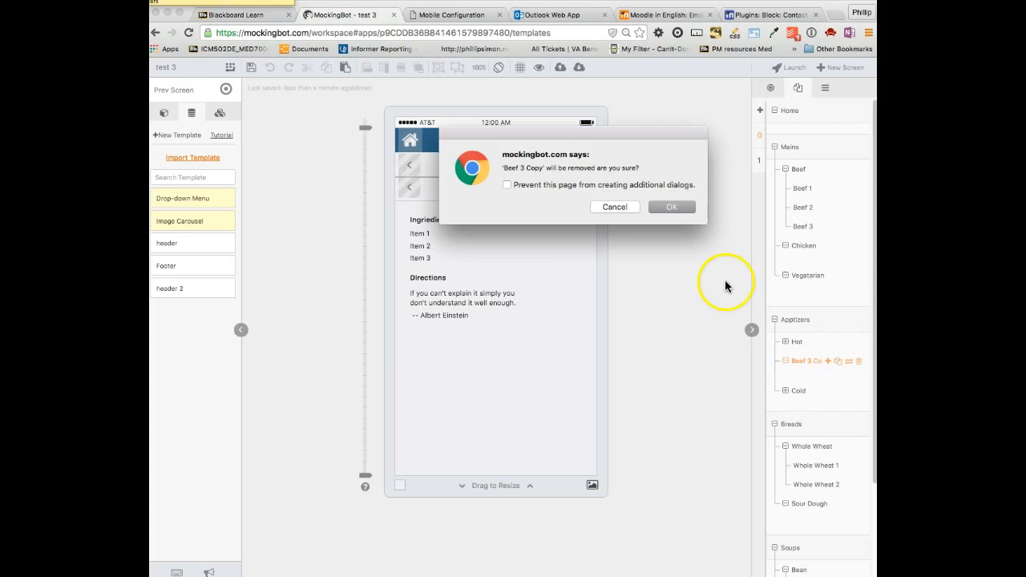
pyautogui.click(662, 207)
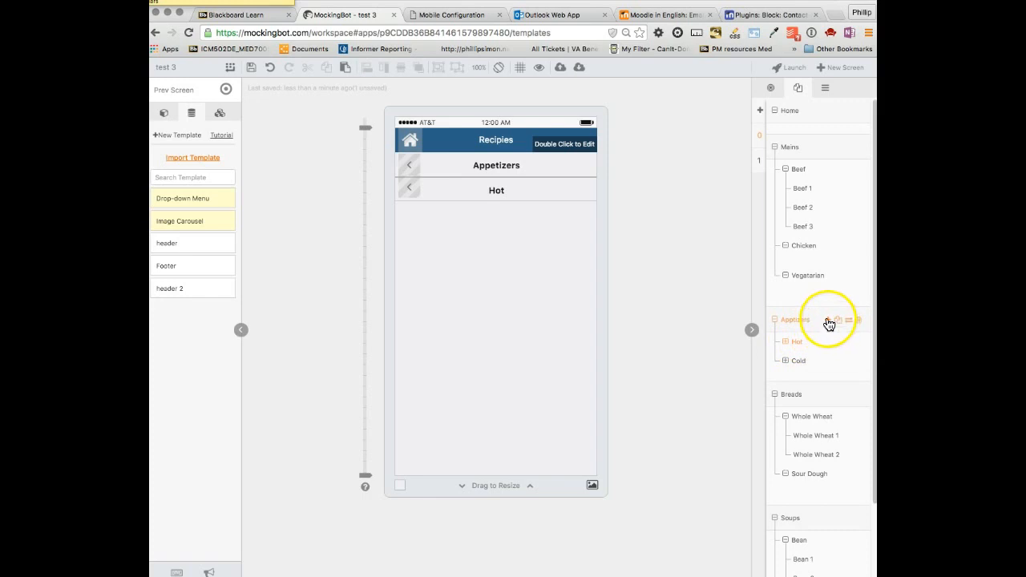
# Step: Add a sub-screen named Pigs In A Blanket beneath Hot and remove the extra Screen 3 under Appetizers
pyautogui.click(829, 320)
pyautogui.click(817, 294)
pyautogui.click(801, 343)
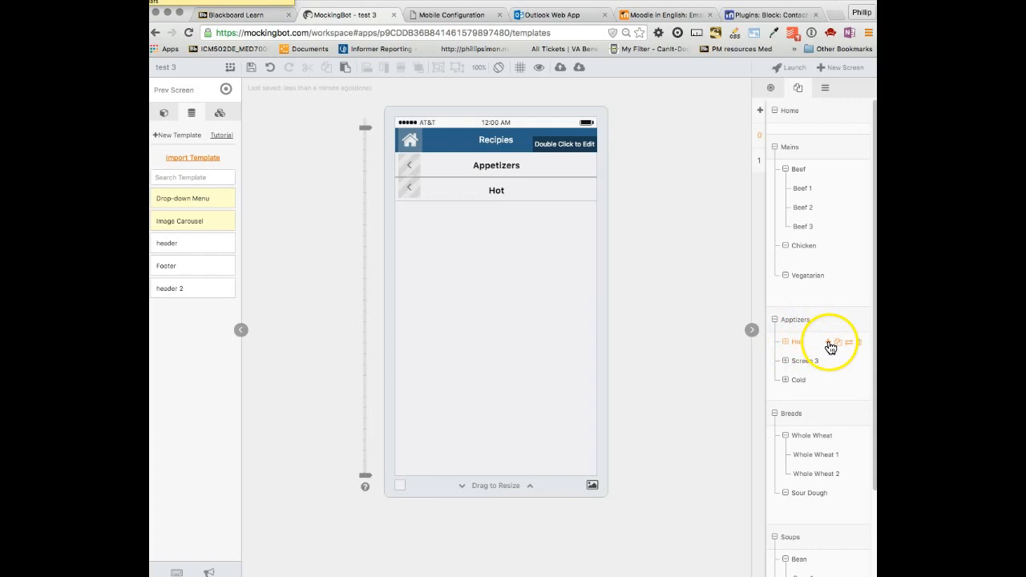
pyautogui.click(830, 344)
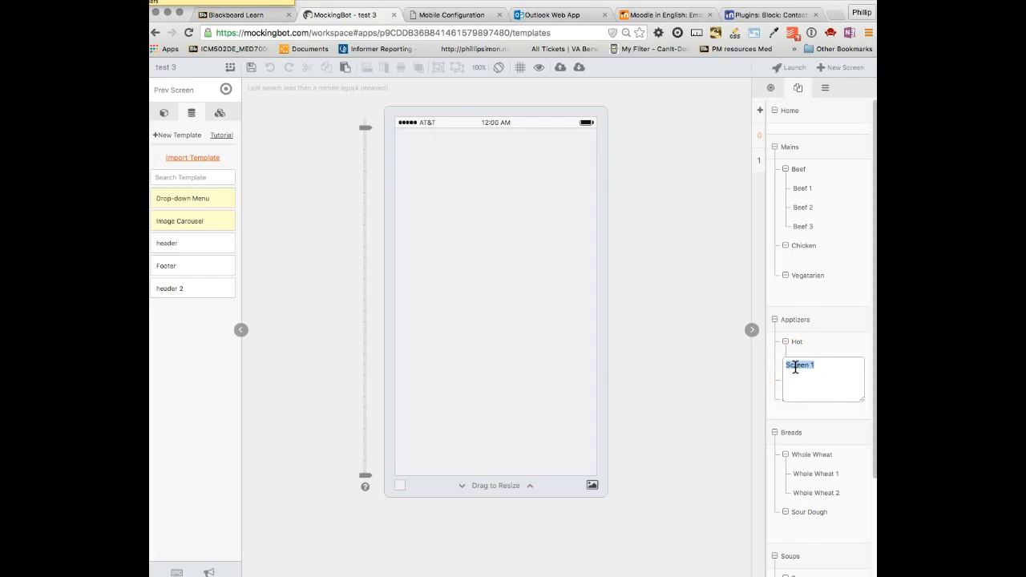
pyautogui.write('Pi')
pyautogui.write('gs in a blanket')
pyautogui.click(831, 339)
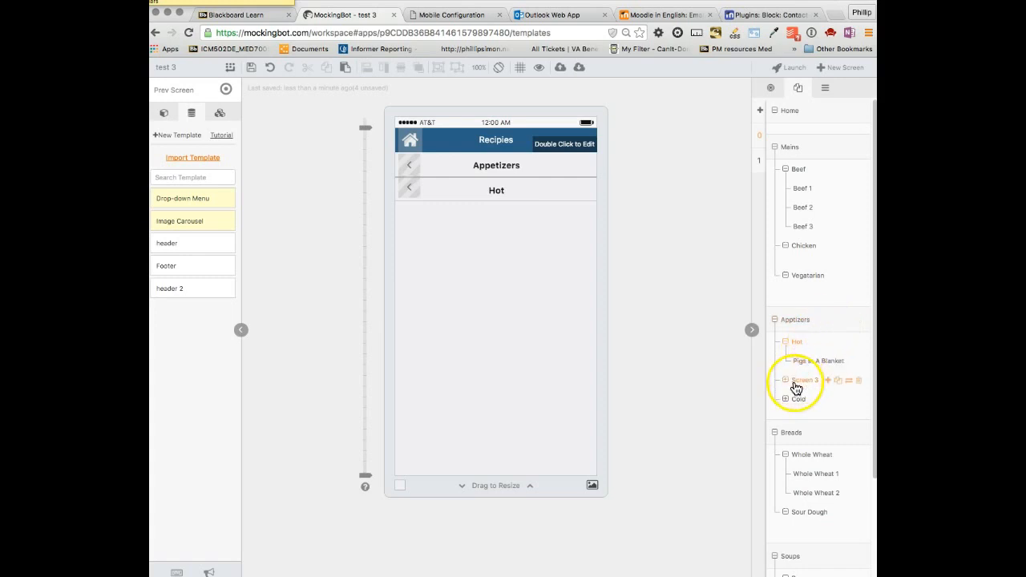
pyautogui.click(859, 381)
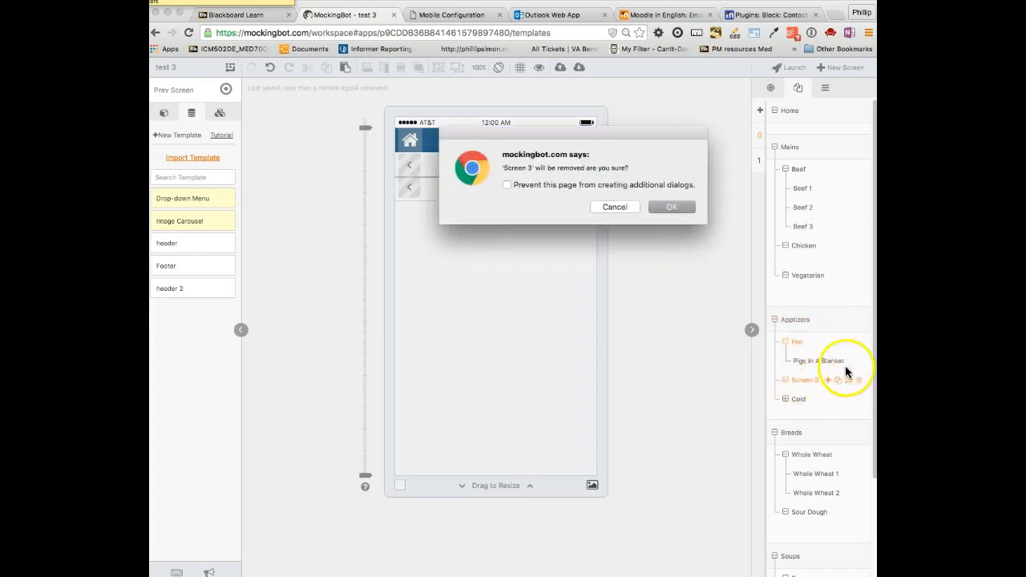
pyautogui.click(670, 206)
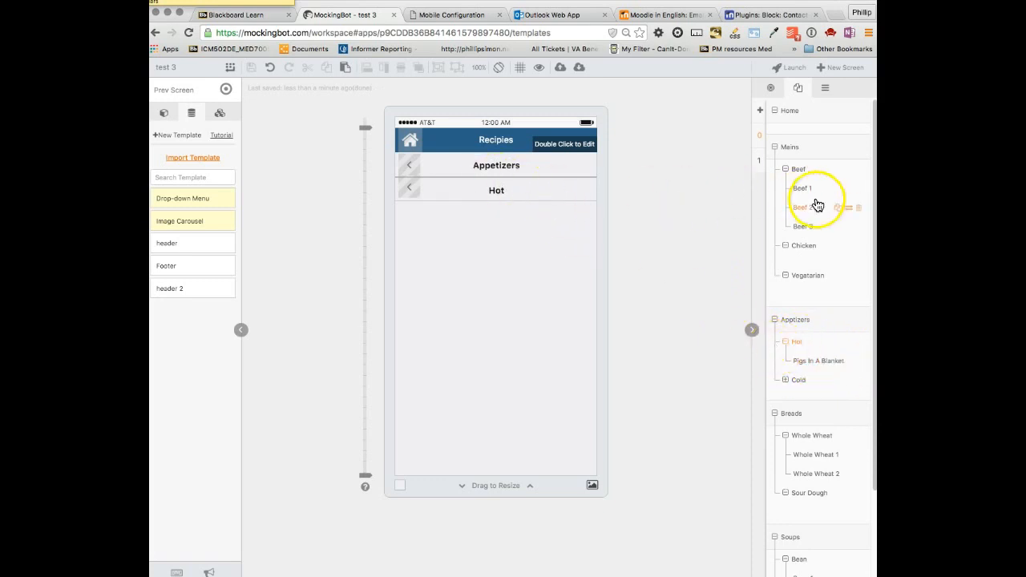
# Step: Copy the three item links and their two divider lines from the Beef screen into the Hot screen
pyautogui.click(801, 171)
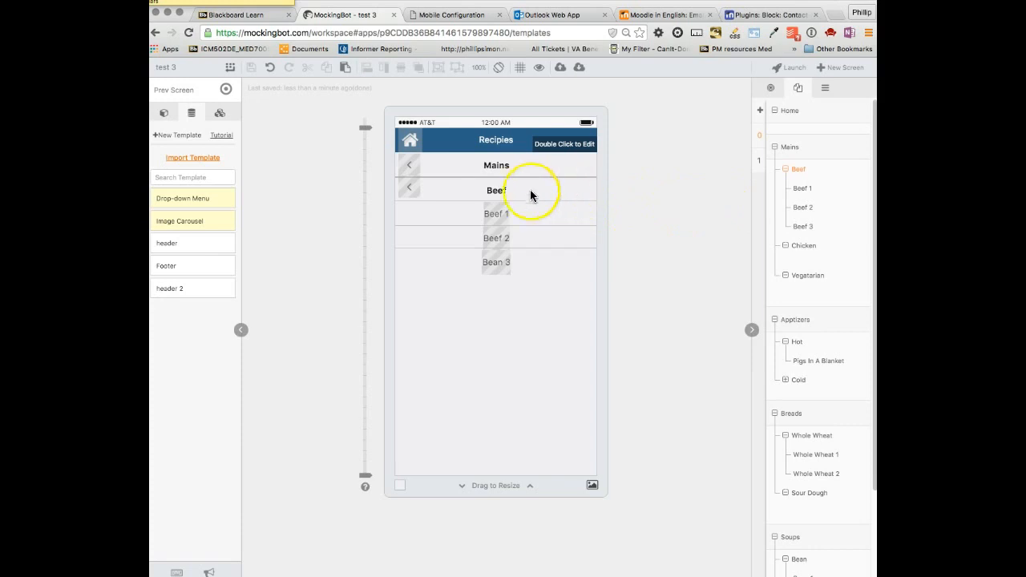
pyautogui.click(521, 210)
pyautogui.moveTo(522, 214); pyautogui.dragTo(490, 262)
pyautogui.keyDown('shift'); pyautogui.click(458, 247); pyautogui.keyUp('shift')
pyautogui.keyDown('shift'); pyautogui.click(458, 225); pyautogui.keyUp('shift')
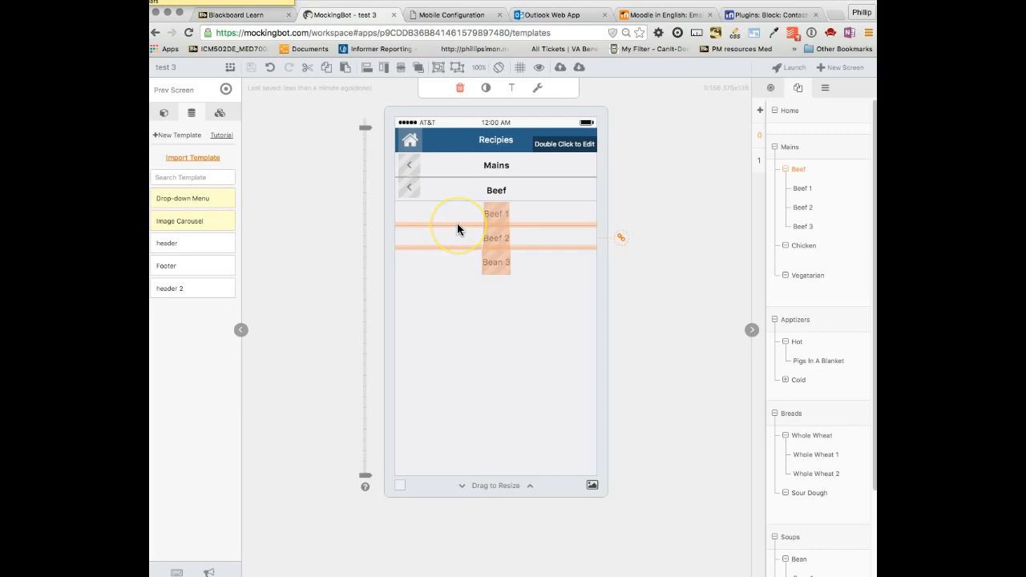
pyautogui.click(797, 343)
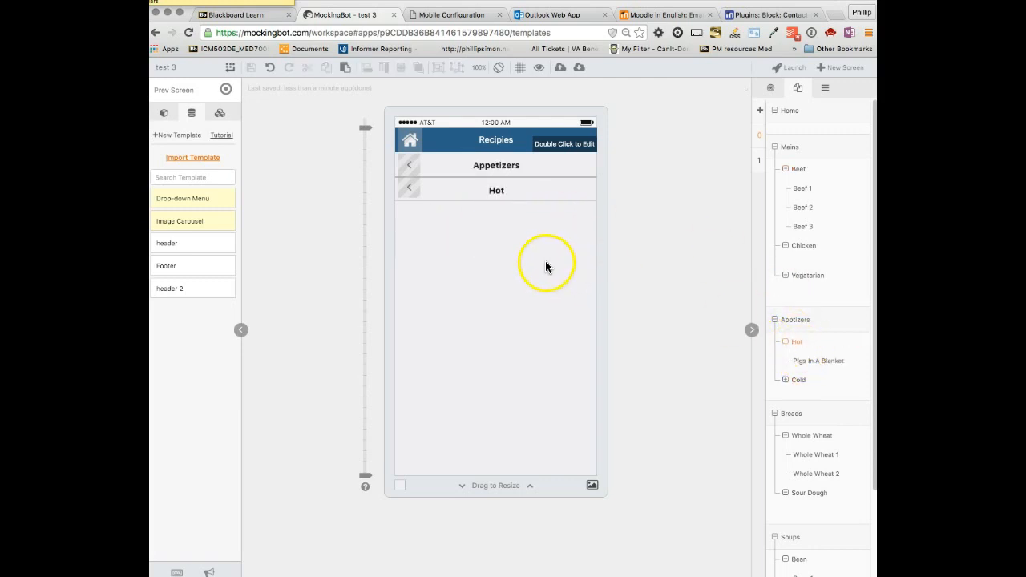
pyautogui.hotkey('ctrl', 'v')
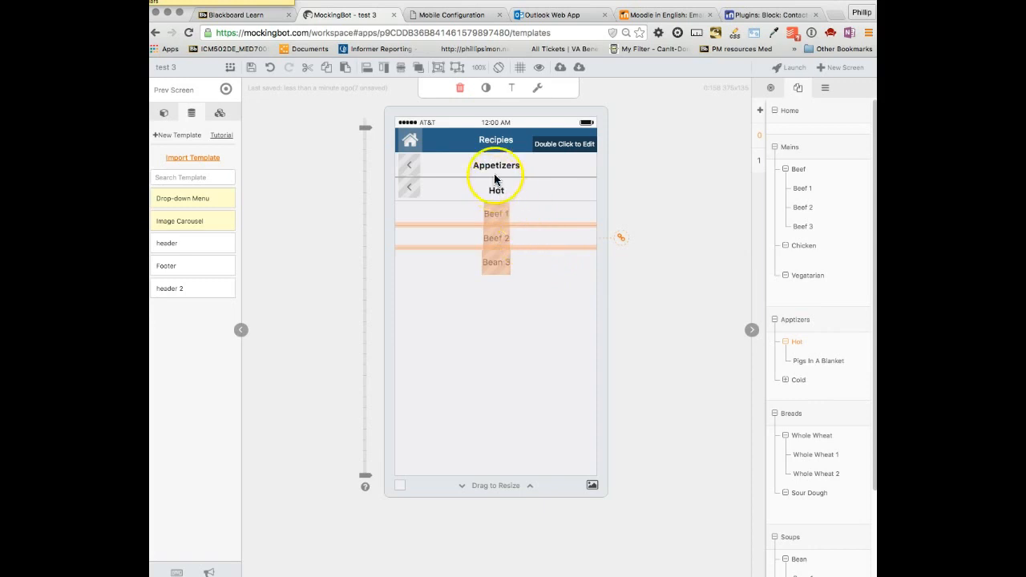
# Step: Change the Beef 1 item on the Hot screen to Pigs in a blanket
pyautogui.click(536, 221)
pyautogui.click(500, 214)
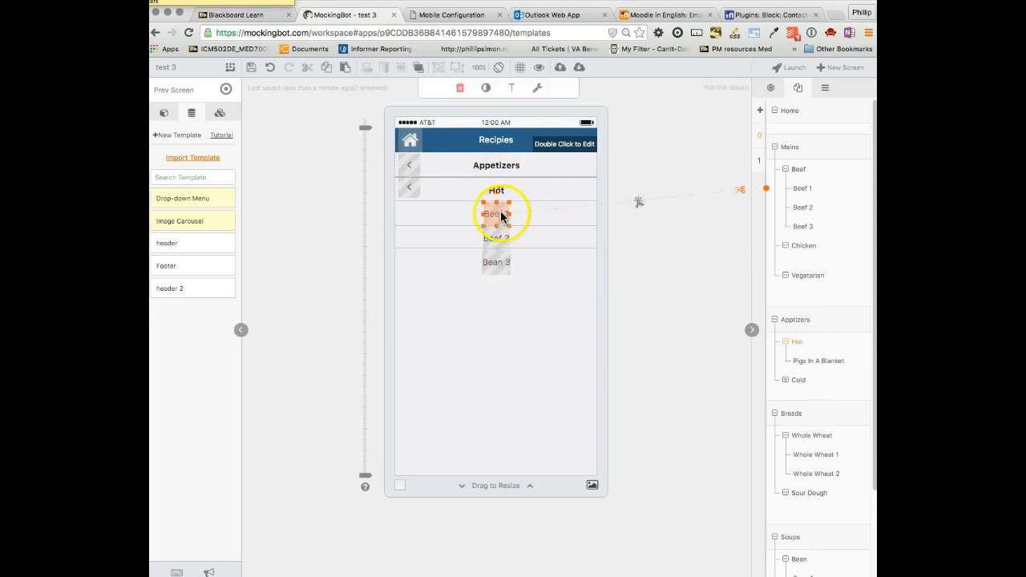
pyautogui.write('Pigs in a blanket')
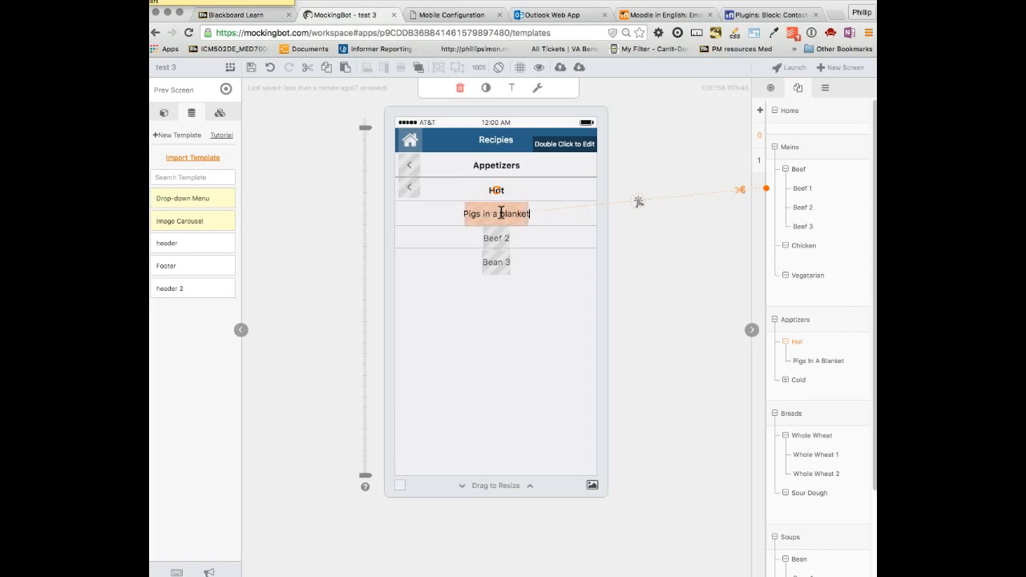
pyautogui.click(526, 292)
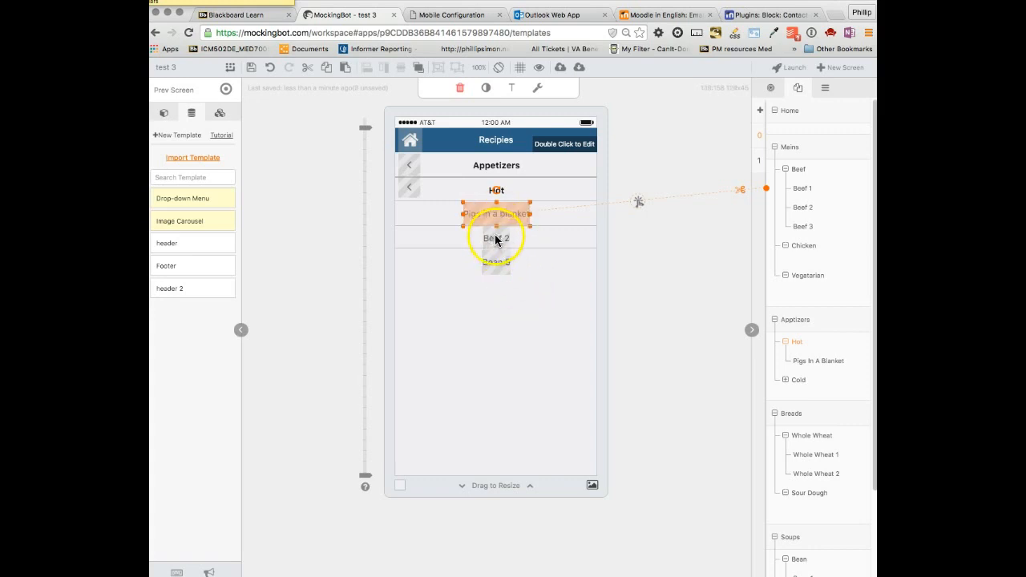
# Step: Replace the Pigs in a blanket item's Beef 1 link with one to the Pigs In A Blanket screen, using the L Slide transition
pyautogui.click(736, 190)
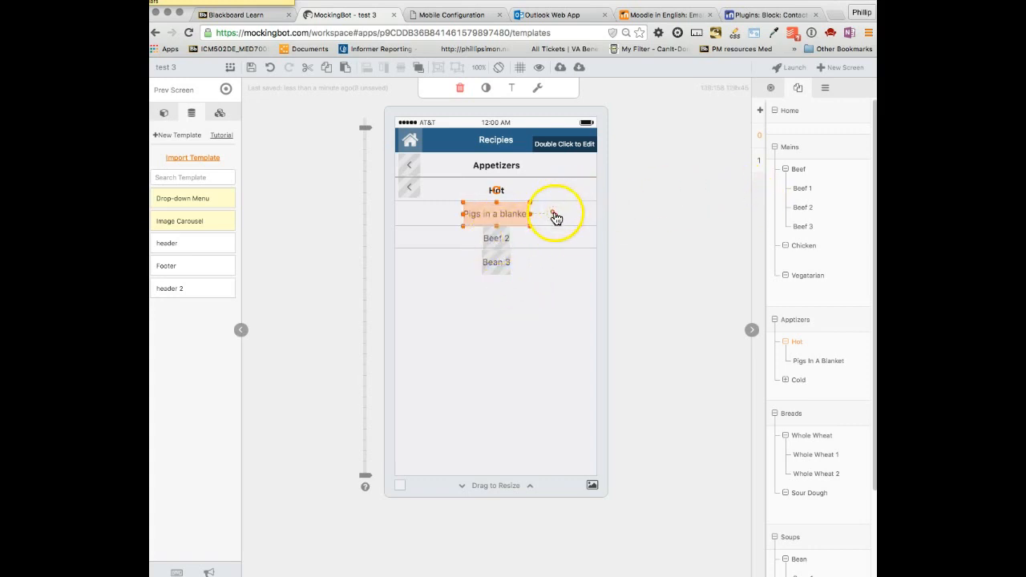
pyautogui.moveTo(557, 218); pyautogui.dragTo(813, 367)
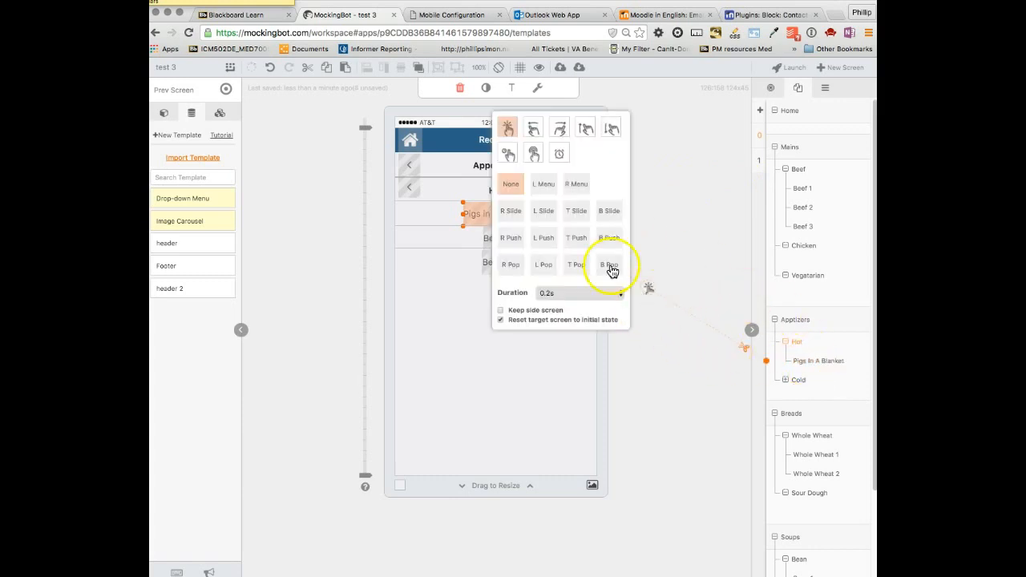
pyautogui.click(538, 210)
pyautogui.click(688, 143)
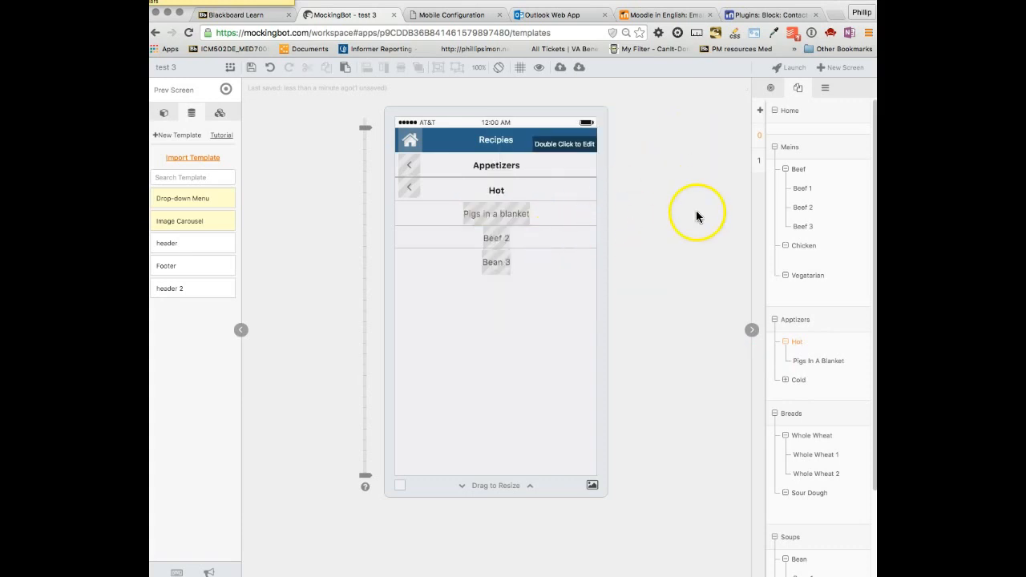
# Step: Copy the Hot screen's header, Appetizers and Hot titles, both back arrows and the divider between the title rows
pyautogui.click(821, 362)
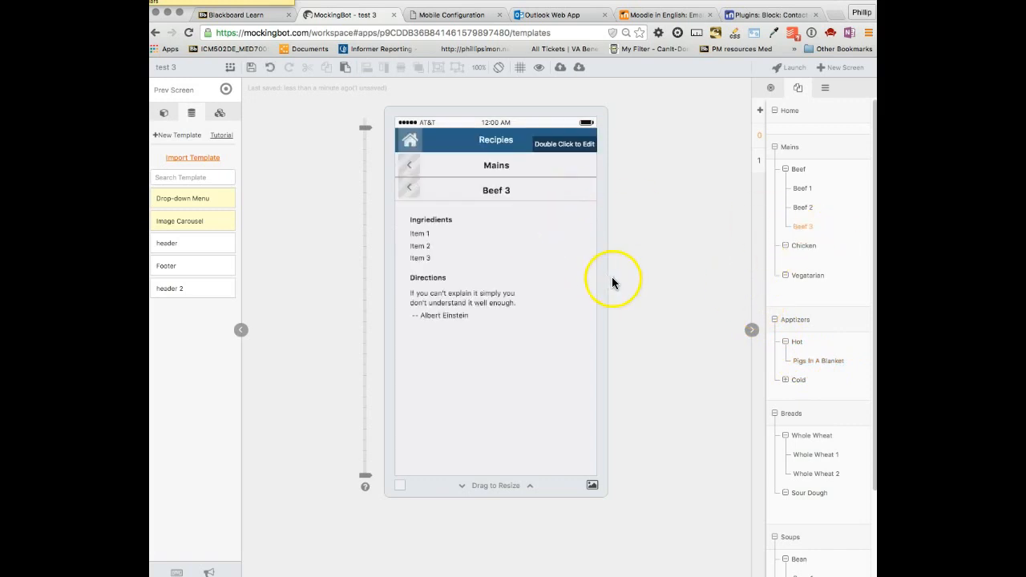
pyautogui.click(798, 322)
pyautogui.click(801, 343)
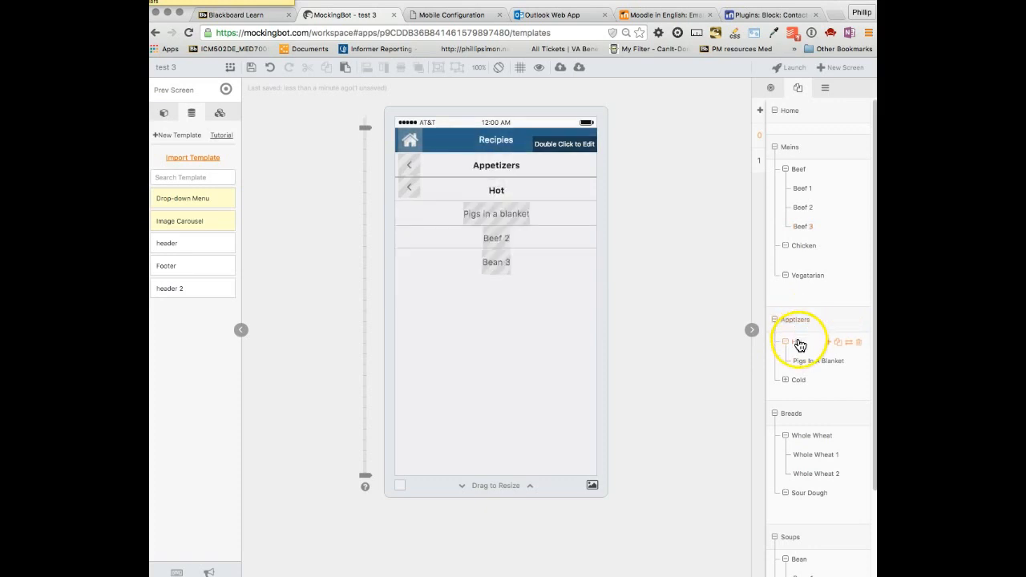
pyautogui.click(507, 144)
pyautogui.keyDown('shift'); pyautogui.click(503, 166); pyautogui.keyUp('shift')
pyautogui.keyDown('shift'); pyautogui.click(496, 190); pyautogui.keyUp('shift')
pyautogui.keyDown('shift'); pyautogui.click(408, 165); pyautogui.keyUp('shift')
pyautogui.keyDown('shift'); pyautogui.click(408, 189); pyautogui.keyUp('shift')
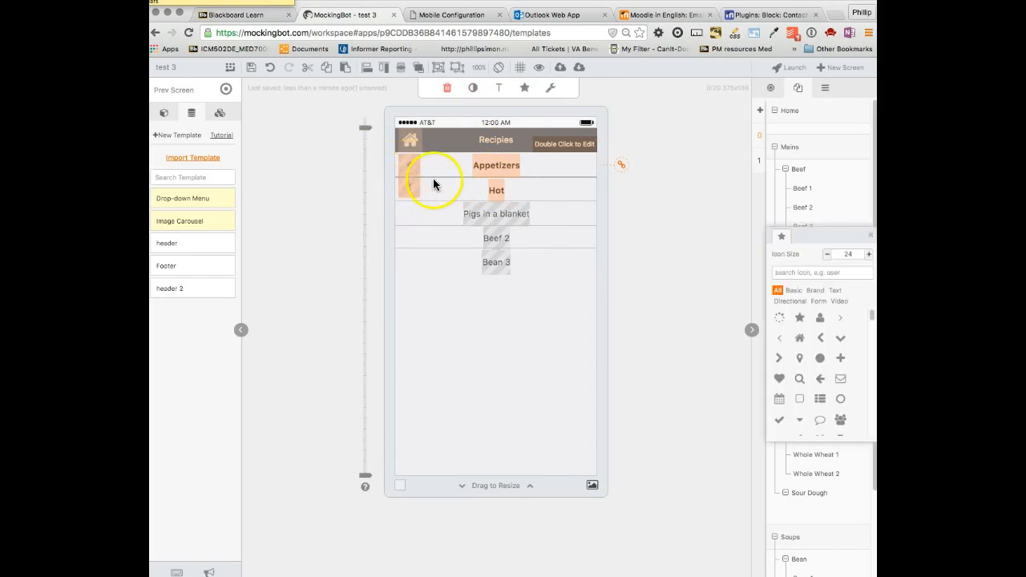
pyautogui.keyDown('shift'); pyautogui.click(440, 176); pyautogui.keyUp('shift')
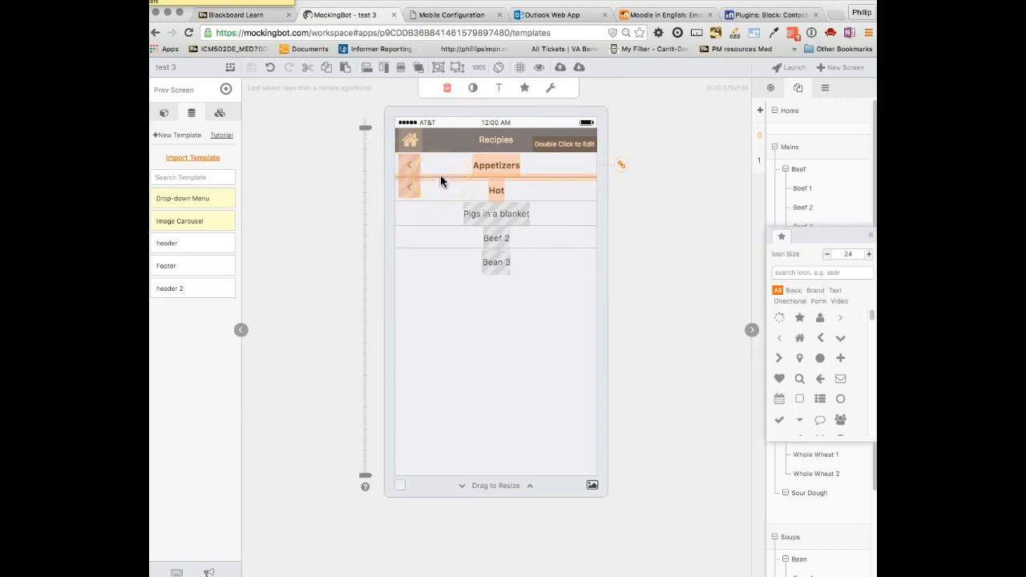
pyautogui.click(705, 351)
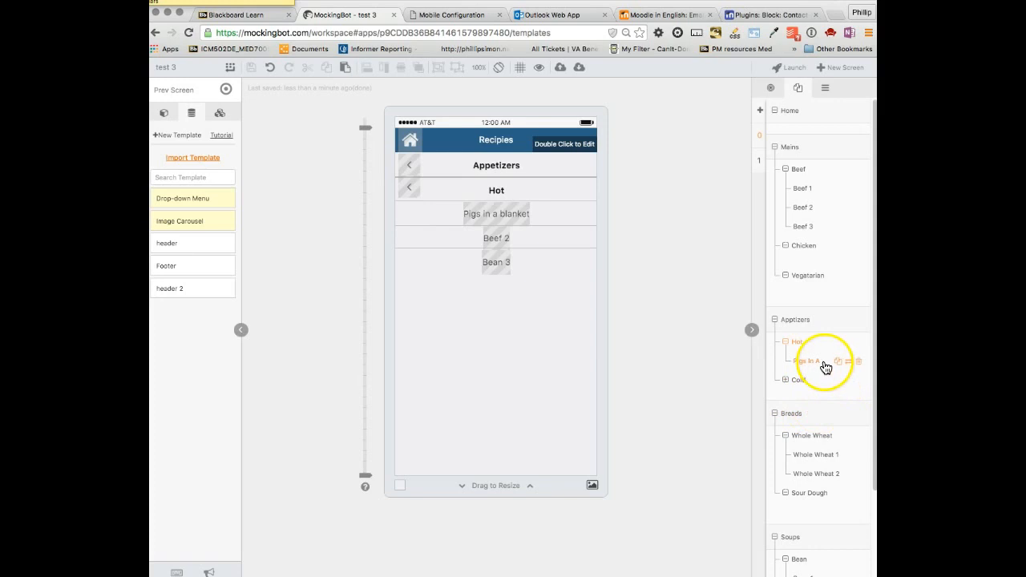
# Step: Paste the copied header and title rows into the empty Pigs In A Blanket screen
pyautogui.click(814, 361)
pyautogui.hotkey('ctrl', 'v')
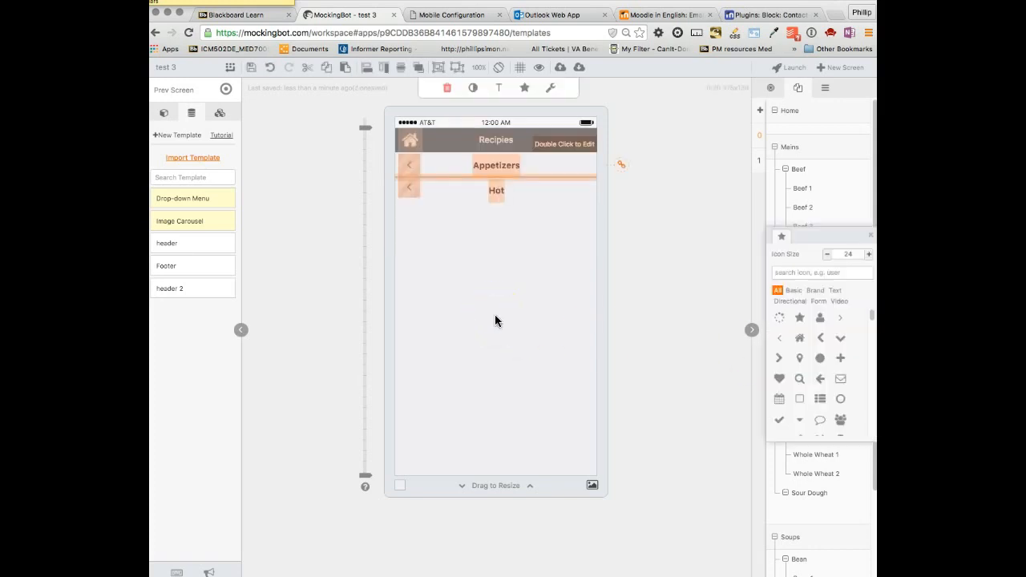
pyautogui.click(508, 273)
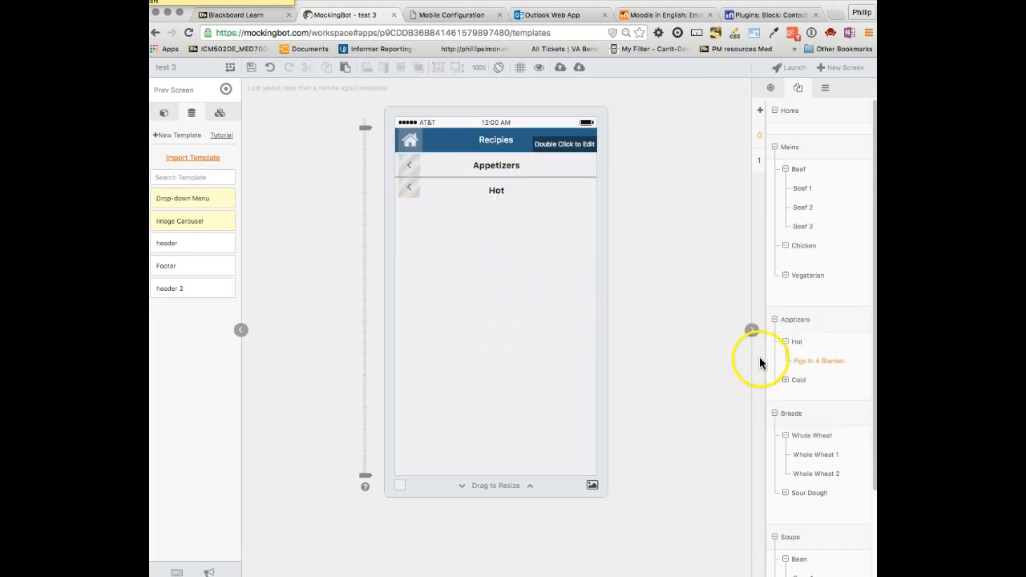
# Step: Copy the divider below the title, the Ingriedients and Directions headings and their text blocks from the Beef 2 screen
pyautogui.click(803, 206)
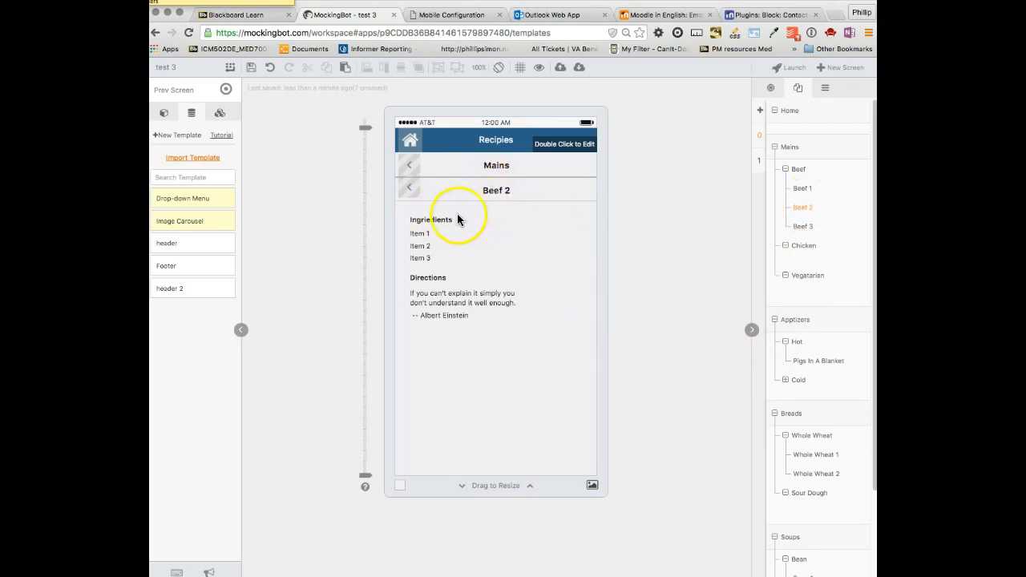
pyautogui.click(492, 192)
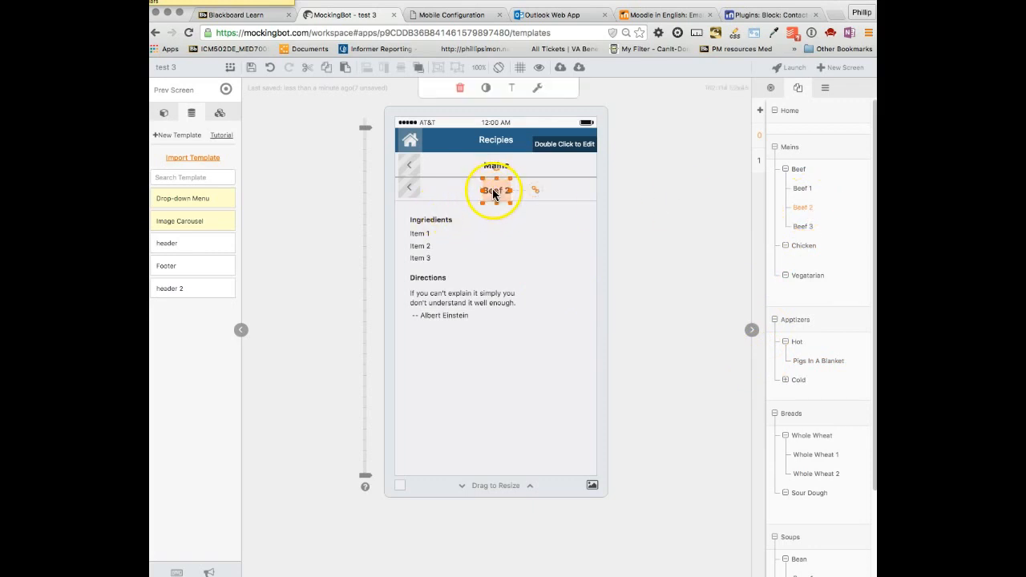
pyautogui.keyDown('shift'); pyautogui.click(437, 221); pyautogui.keyUp('shift')
pyautogui.keyDown('shift'); pyautogui.click(419, 247); pyautogui.keyUp('shift')
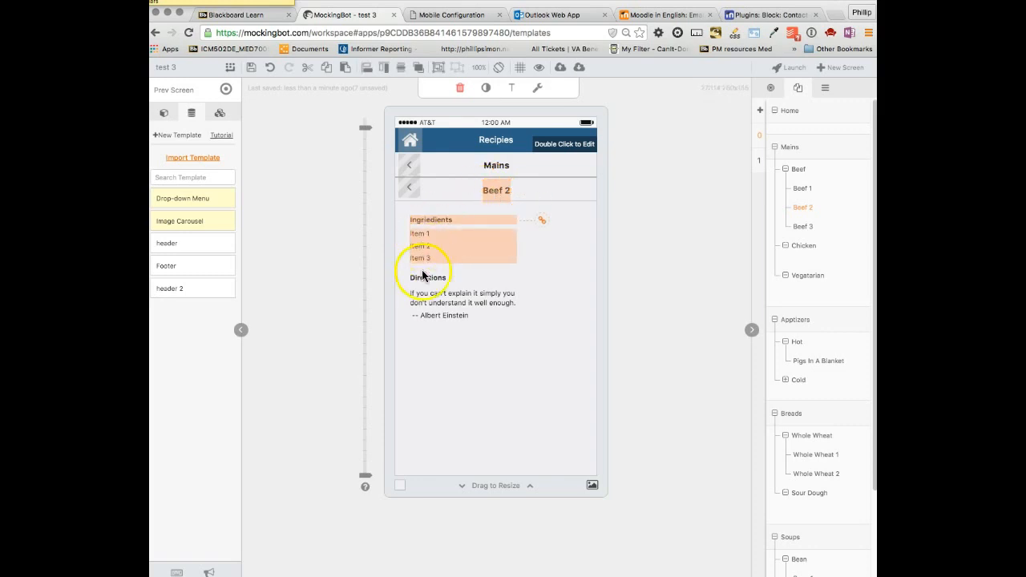
pyautogui.click(429, 286)
pyautogui.click(430, 279)
pyautogui.keyDown('shift'); pyautogui.click(433, 305); pyautogui.keyUp('shift')
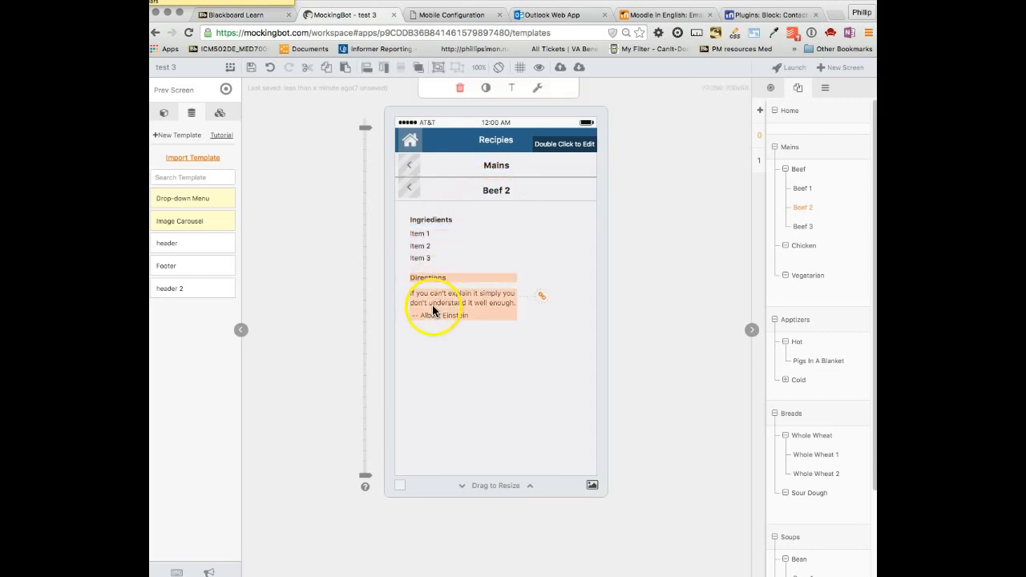
pyautogui.keyDown('shift'); pyautogui.click(422, 255); pyautogui.keyUp('shift')
pyautogui.keyDown('shift'); pyautogui.click(441, 223); pyautogui.keyUp('shift')
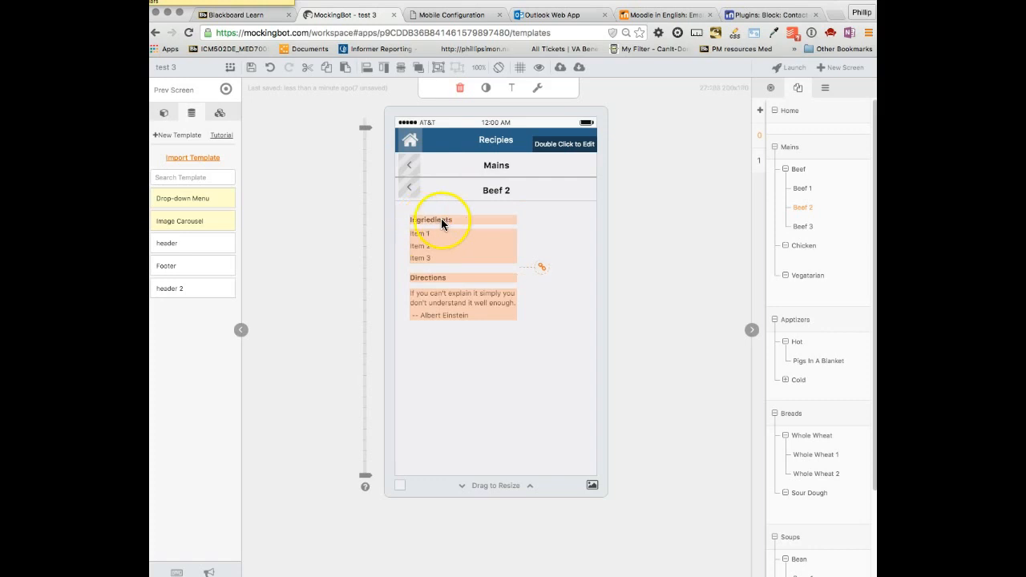
pyautogui.keyDown('shift'); pyautogui.click(497, 194); pyautogui.keyUp('shift')
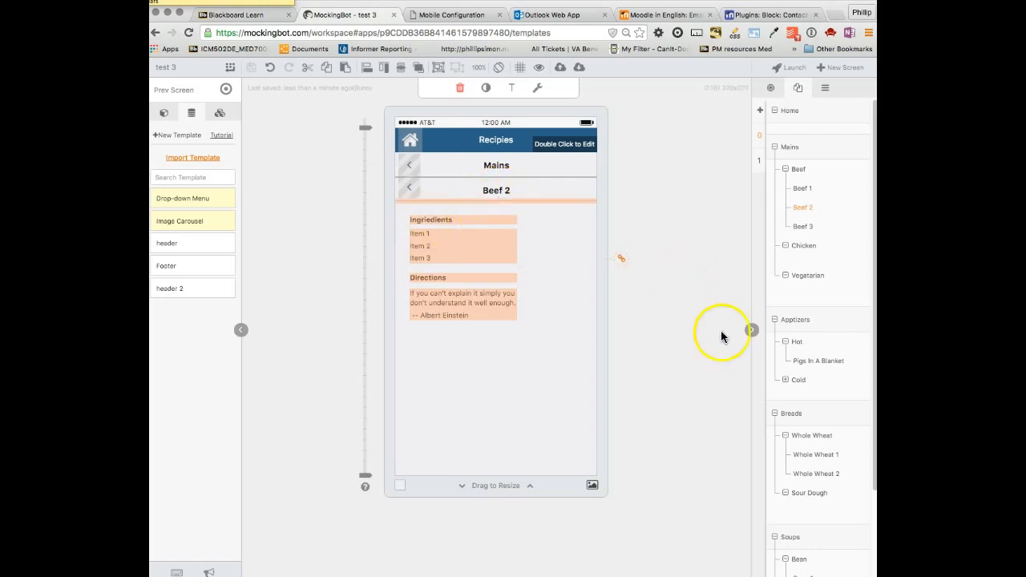
# Step: Paste the copied divider, headings and recipe text into the Pigs In A Blanket screen
pyautogui.click(810, 360)
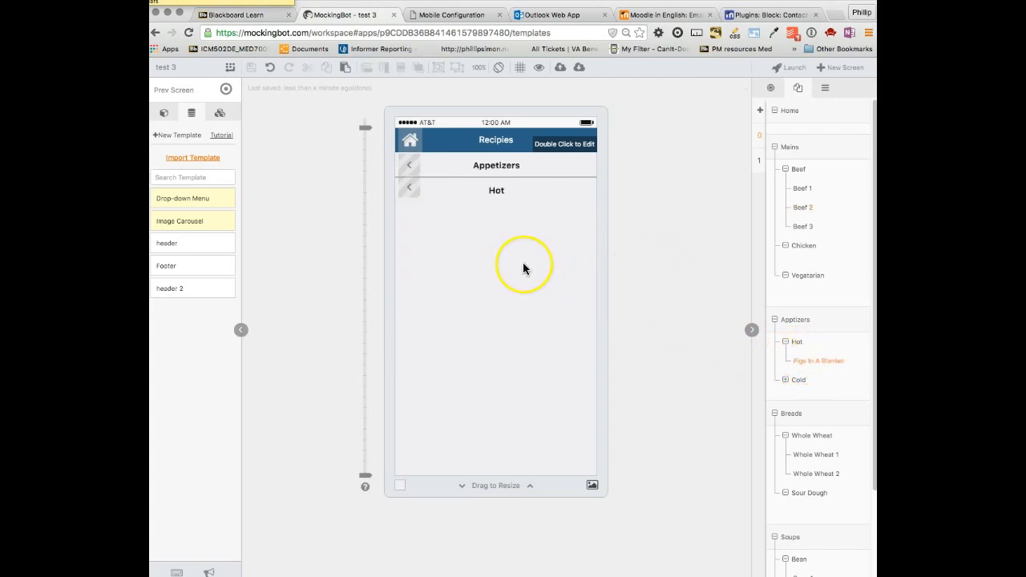
pyautogui.press('super+v')
pyautogui.click(498, 208)
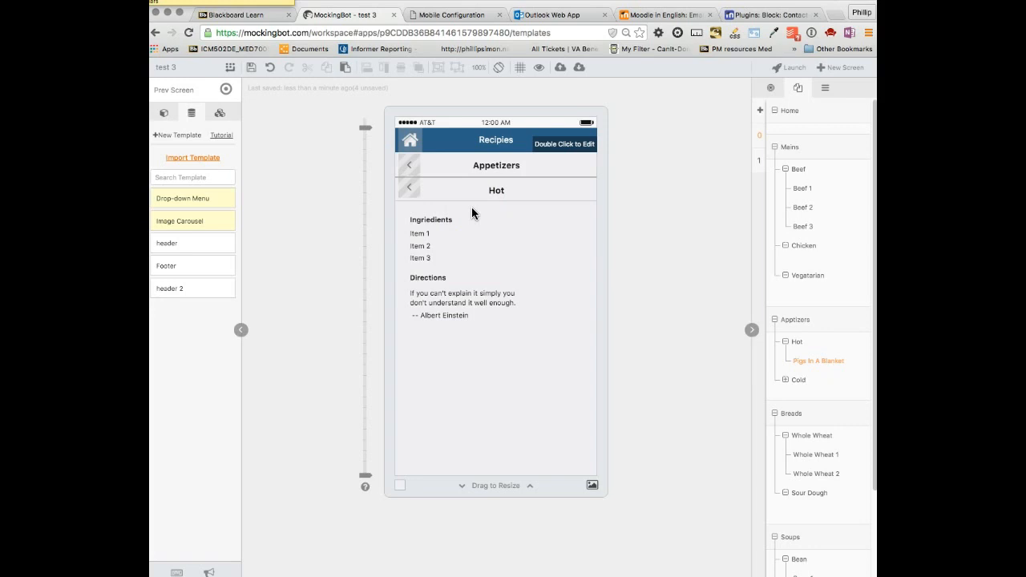
# Step: Move the Ingriedients and Directions headings and texts down together, leaving room for a recipe title beneath the Hot row
pyautogui.click(439, 215)
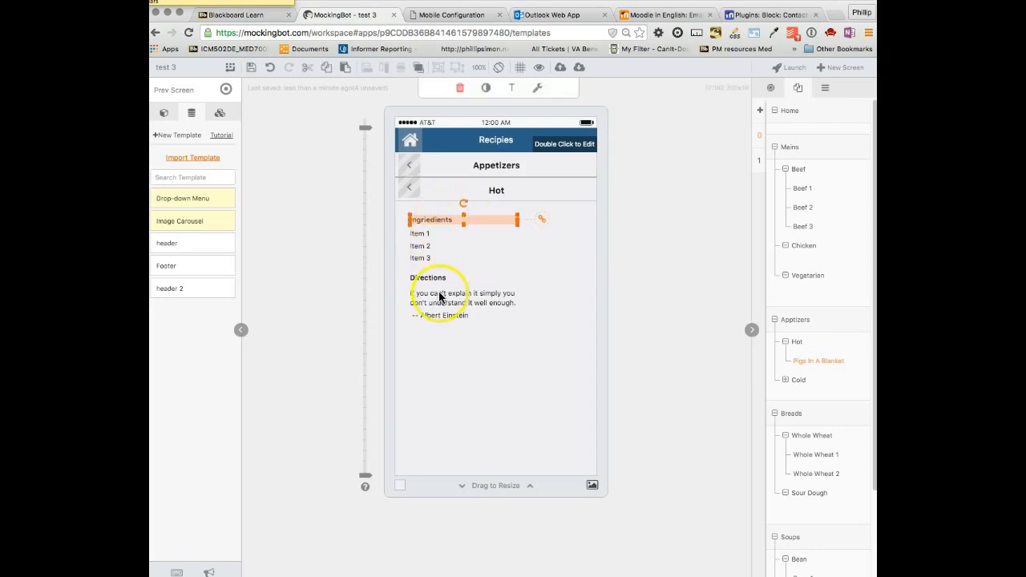
pyautogui.keyDown('shift'); pyautogui.click(440, 297); pyautogui.keyUp('shift')
pyautogui.keyDown('shift'); pyautogui.click(420, 251); pyautogui.keyUp('shift')
pyautogui.keyDown('shift'); pyautogui.click(421, 279); pyautogui.keyUp('shift')
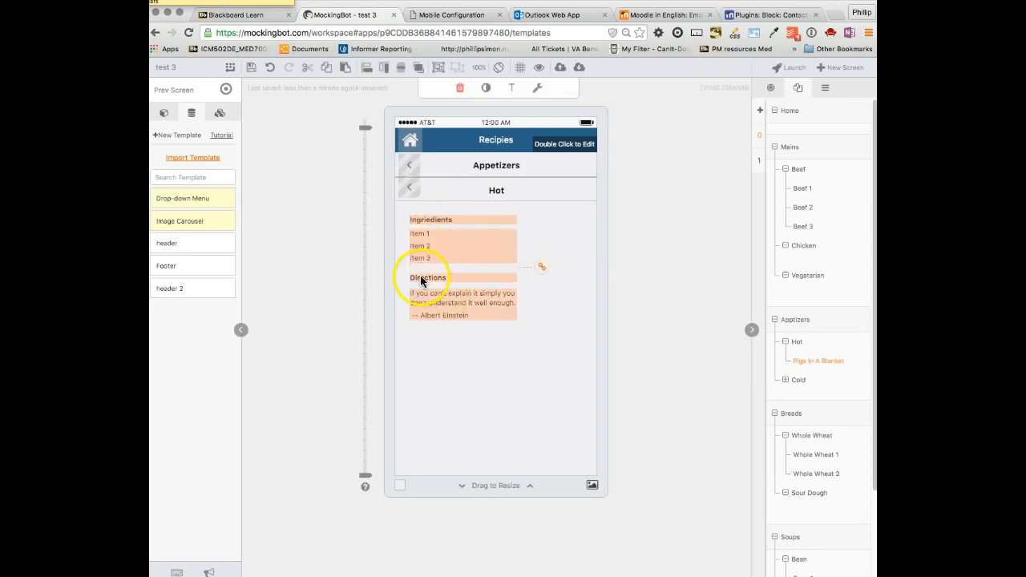
pyautogui.moveTo(421, 279); pyautogui.dragTo(422, 306)
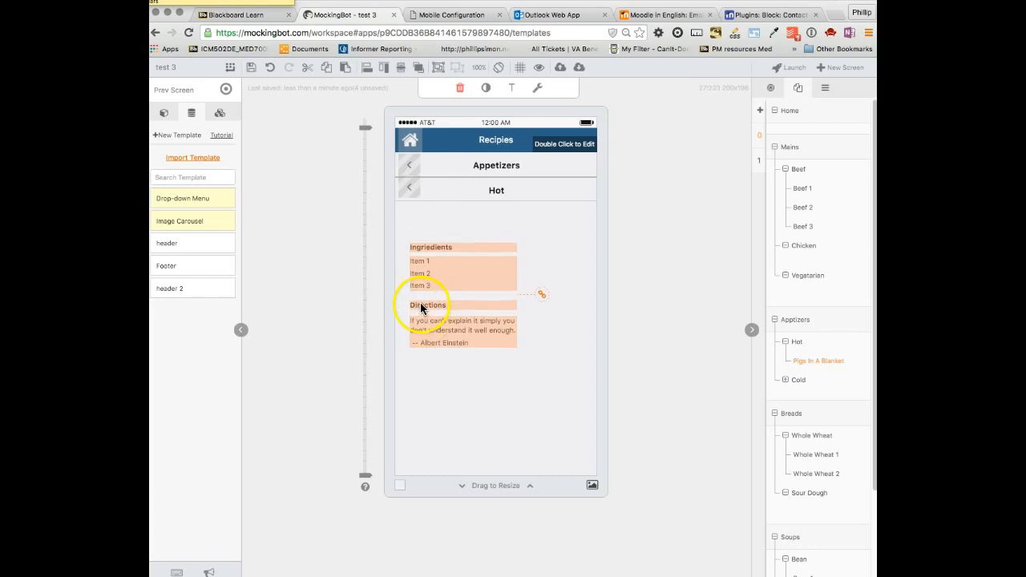
pyautogui.click(499, 227)
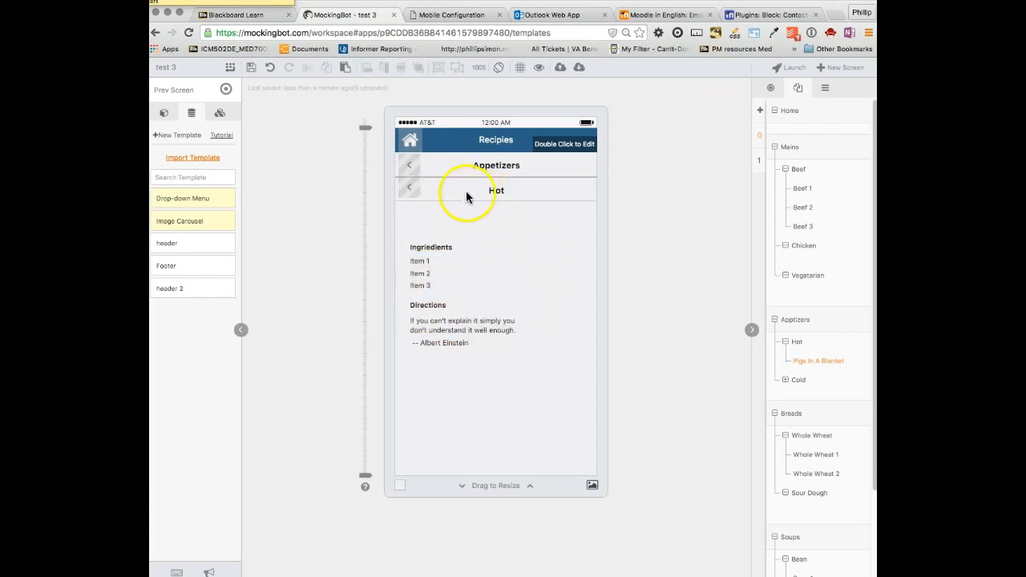
# Step: Copy the Pigs in a blanket item from the Hot screen into the Pigs In A Blanket screen and place it above Ingriedients
pyautogui.click(797, 343)
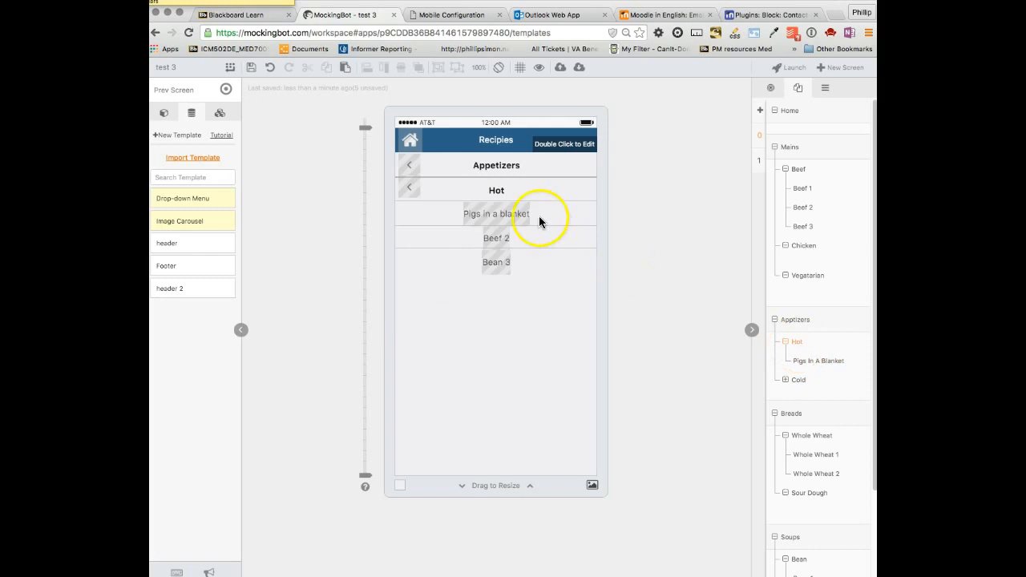
pyautogui.click(507, 213)
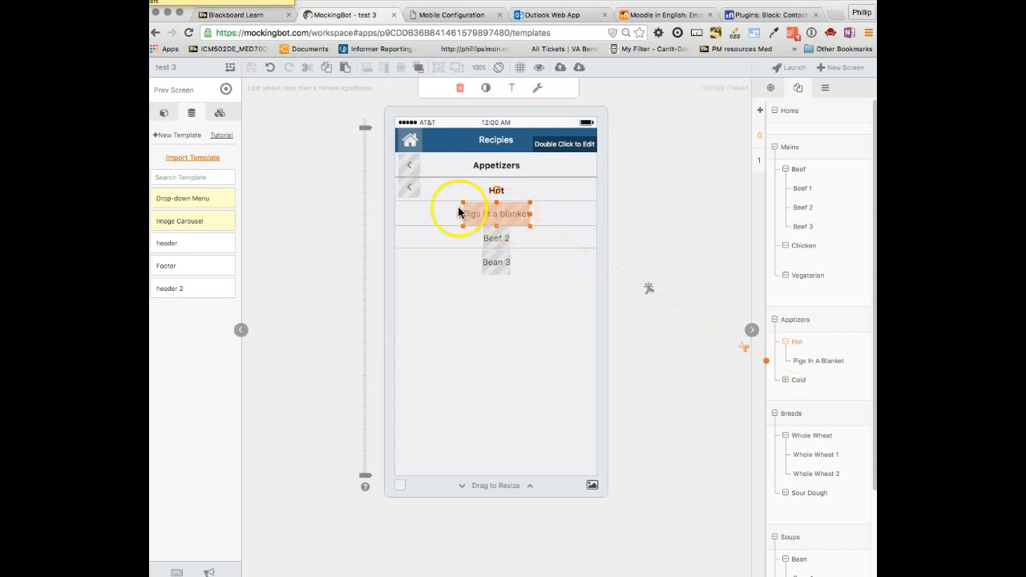
pyautogui.click(819, 361)
pyautogui.press('super+v')
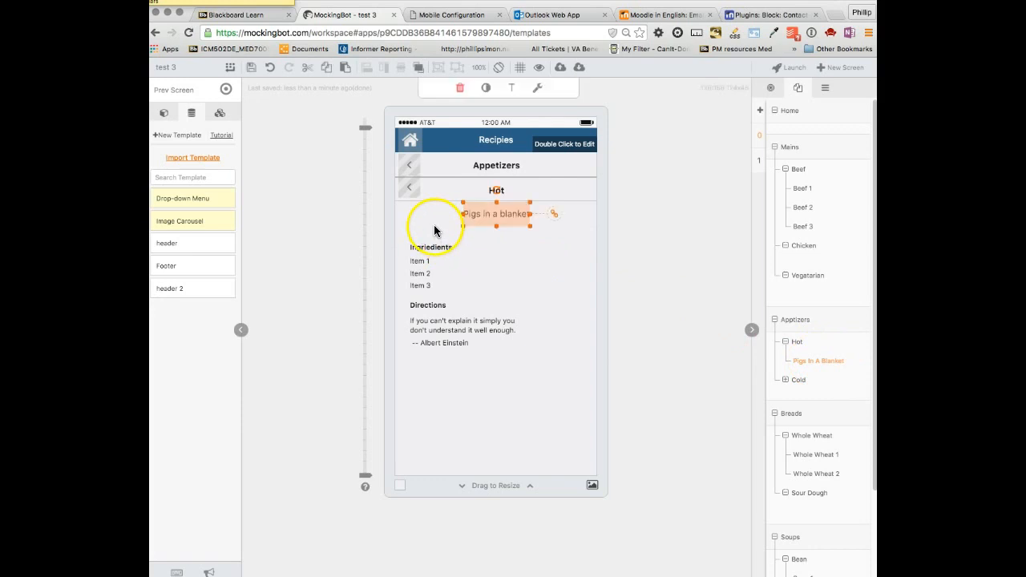
pyautogui.moveTo(483, 221)
pyautogui.mouseDown()
pyautogui.moveTo(423, 221)
pyautogui.moveTo(487, 227)
pyautogui.mouseUp()
pyautogui.click(514, 264)
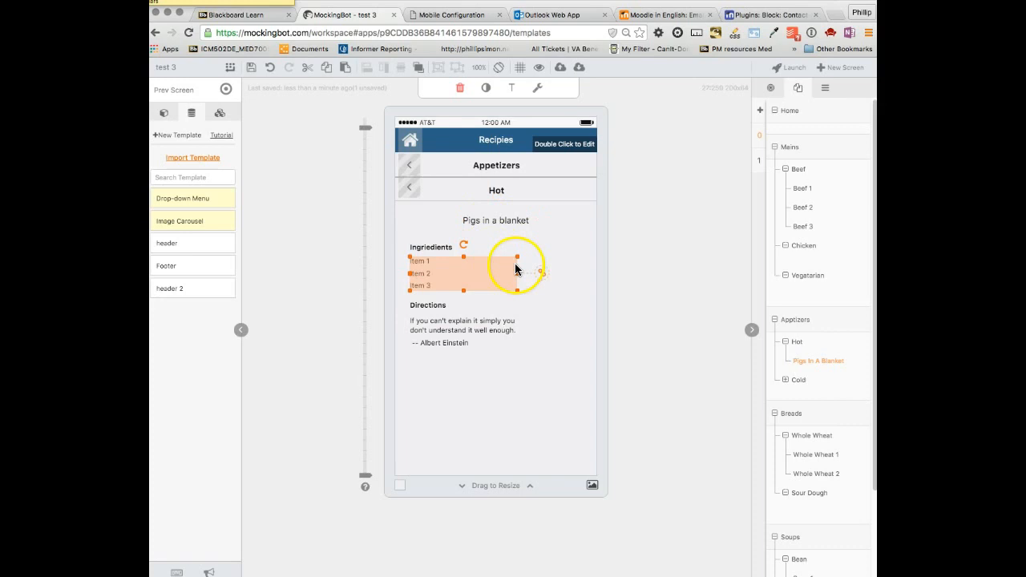
pyautogui.click(557, 218)
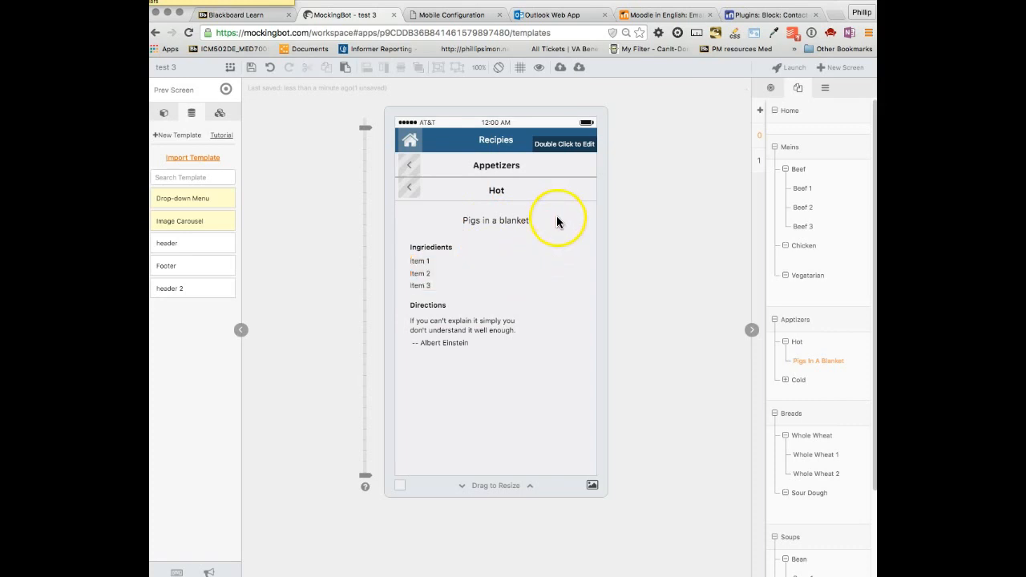
# Step: Launch the preview and test the links from Home through Appetizers and Hot to Pigs in a blanket and back to Hot
pyautogui.click(792, 68)
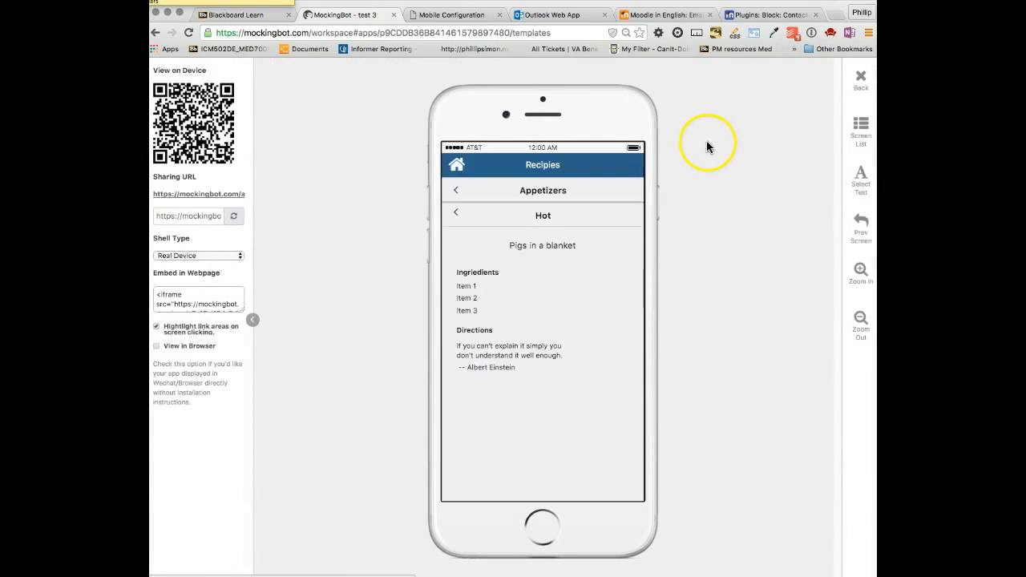
pyautogui.click(457, 165)
pyautogui.click(545, 260)
pyautogui.click(543, 218)
pyautogui.click(541, 239)
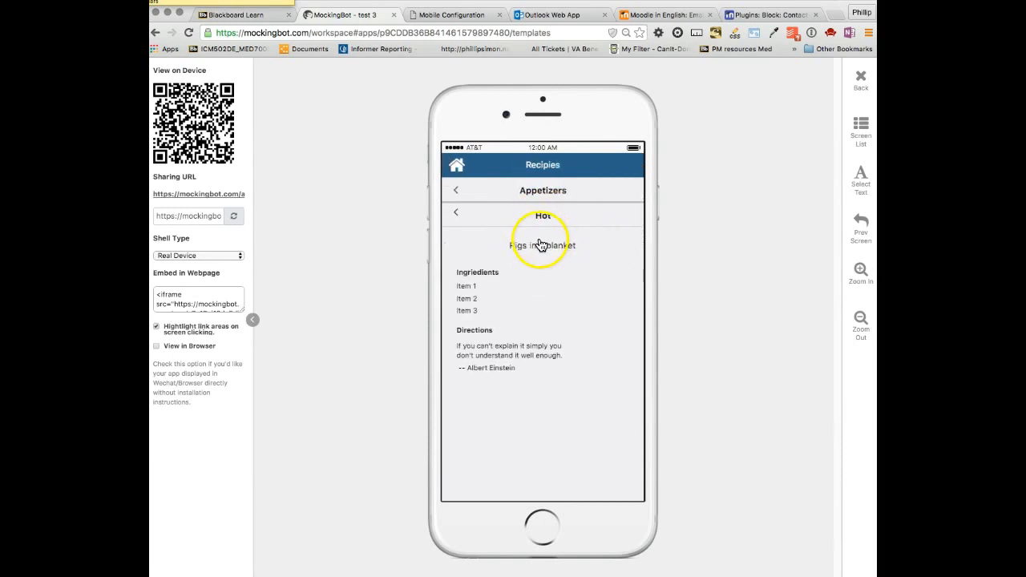
pyautogui.click(457, 214)
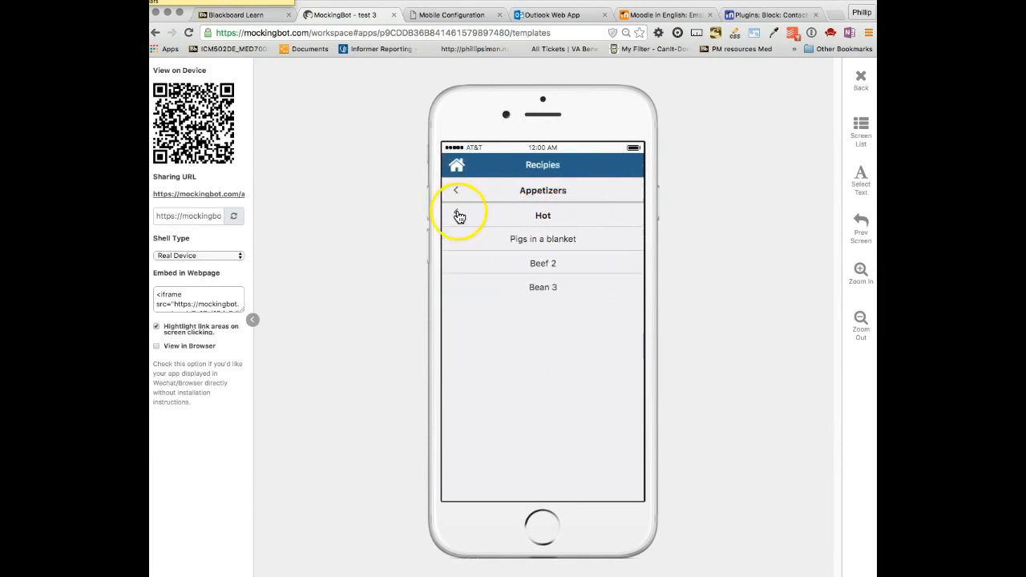
# Step: Test the back arrows on the Hot and Appetizers screens, reopen Hot from Home and exit the preview
pyautogui.click(456, 193)
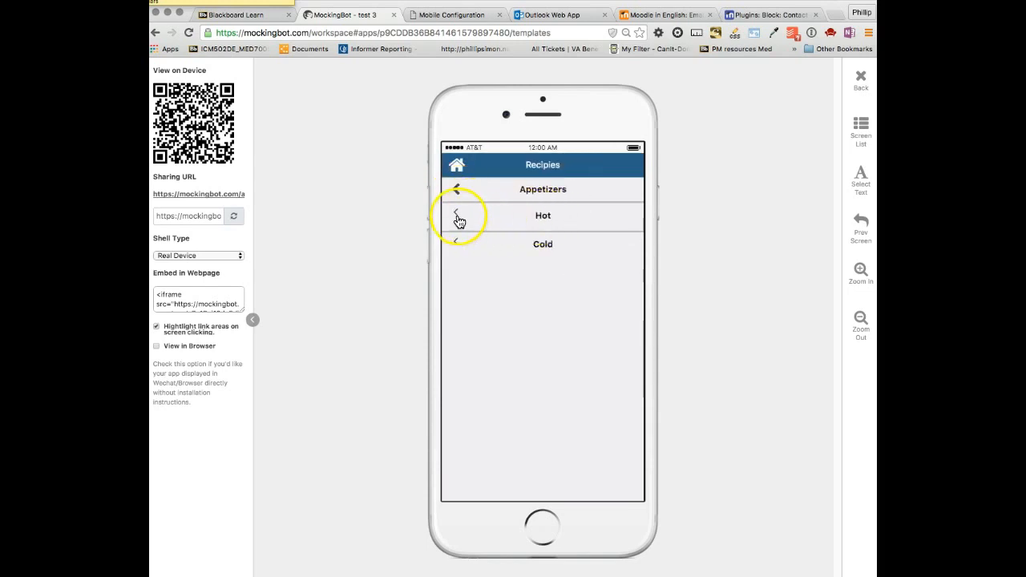
pyautogui.click(458, 221)
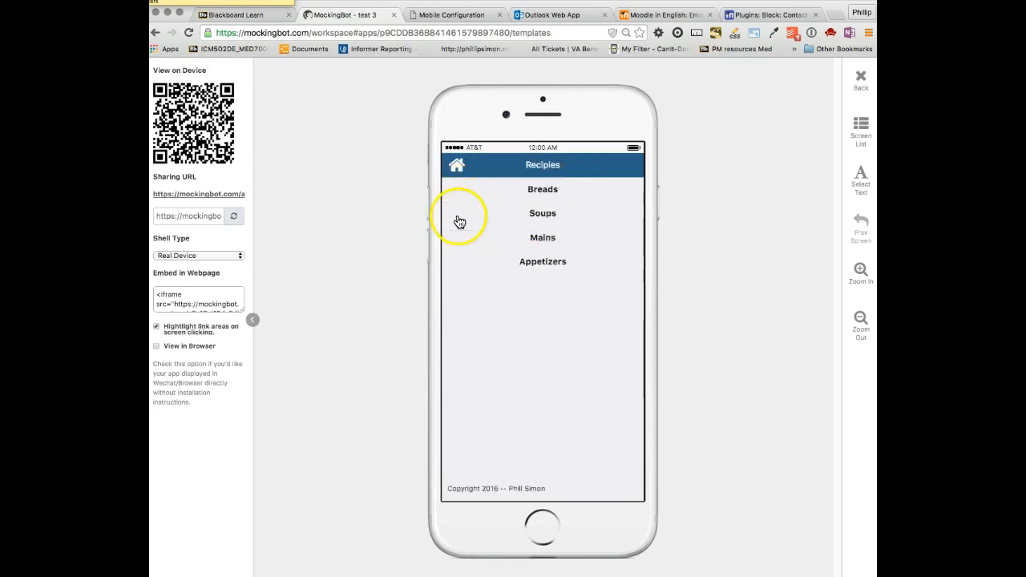
pyautogui.click(537, 265)
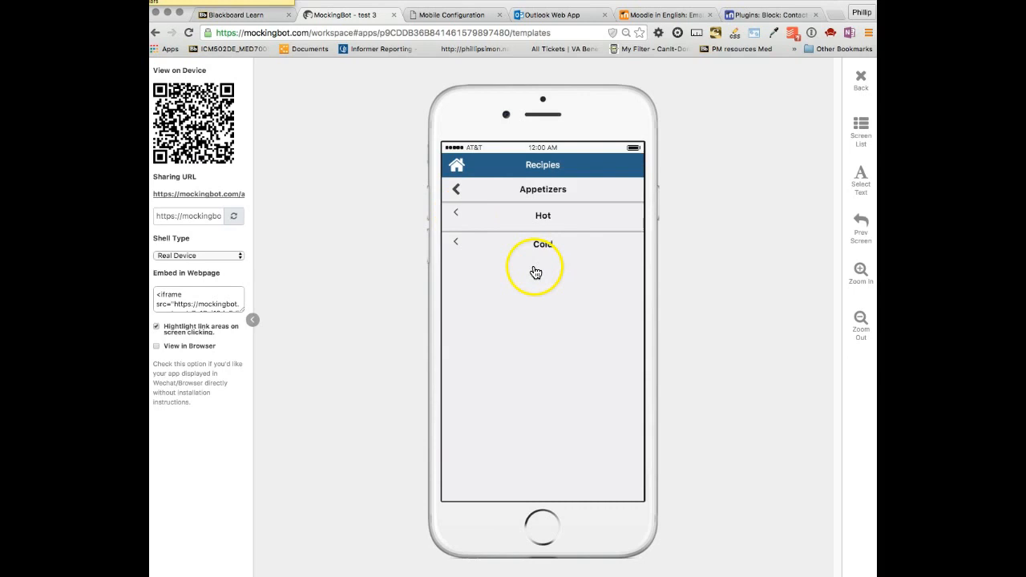
pyautogui.click(457, 218)
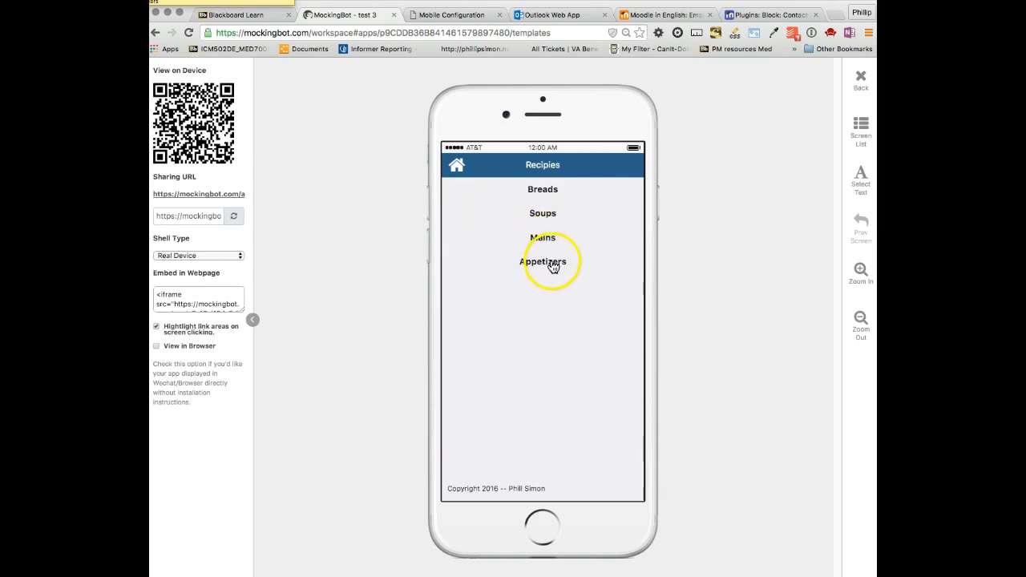
pyautogui.click(552, 267)
pyautogui.click(545, 221)
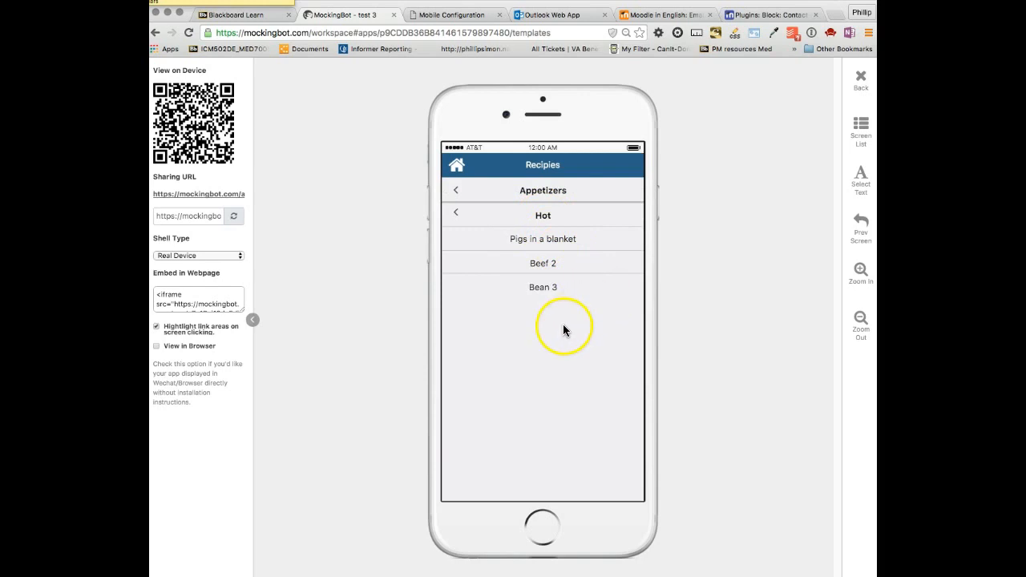
pyautogui.click(862, 80)
# Step: Duplicate the Breads screen together with its sub-screens
pyautogui.scroll(-3, 803, 473)
pyautogui.click(801, 473)
pyautogui.moveTo(802, 477); pyautogui.dragTo(805, 300)
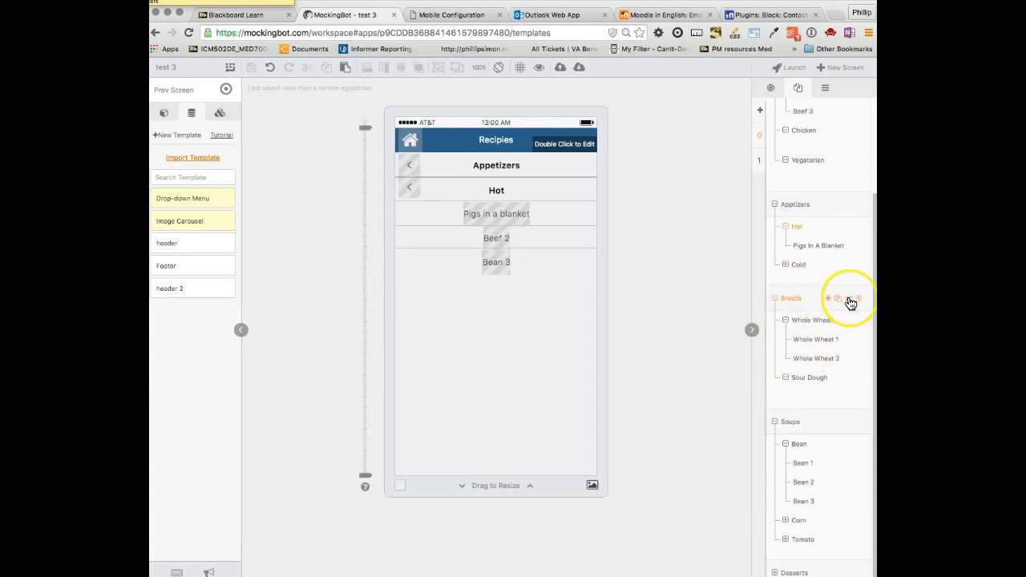
pyautogui.click(850, 302)
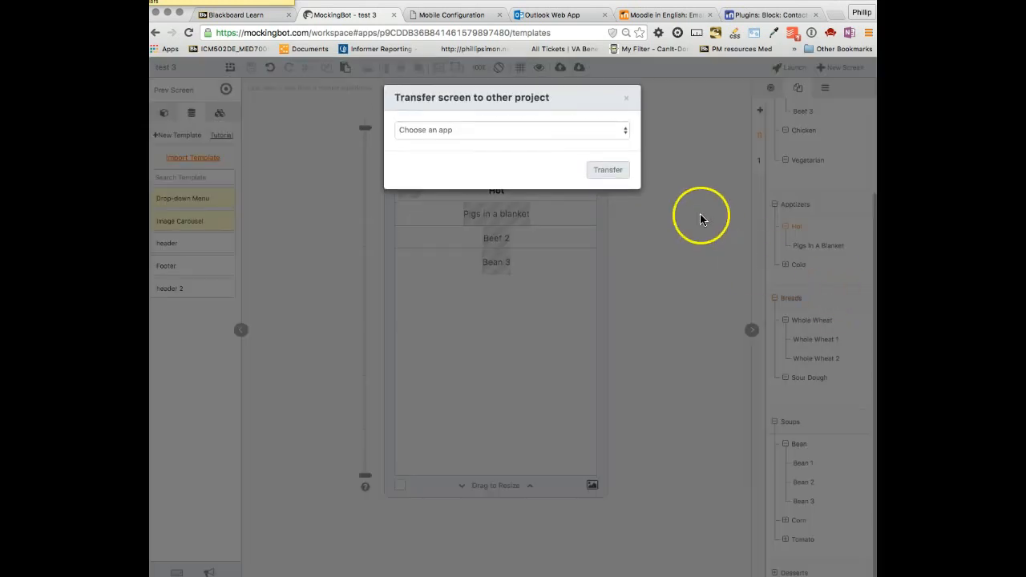
pyautogui.click(628, 102)
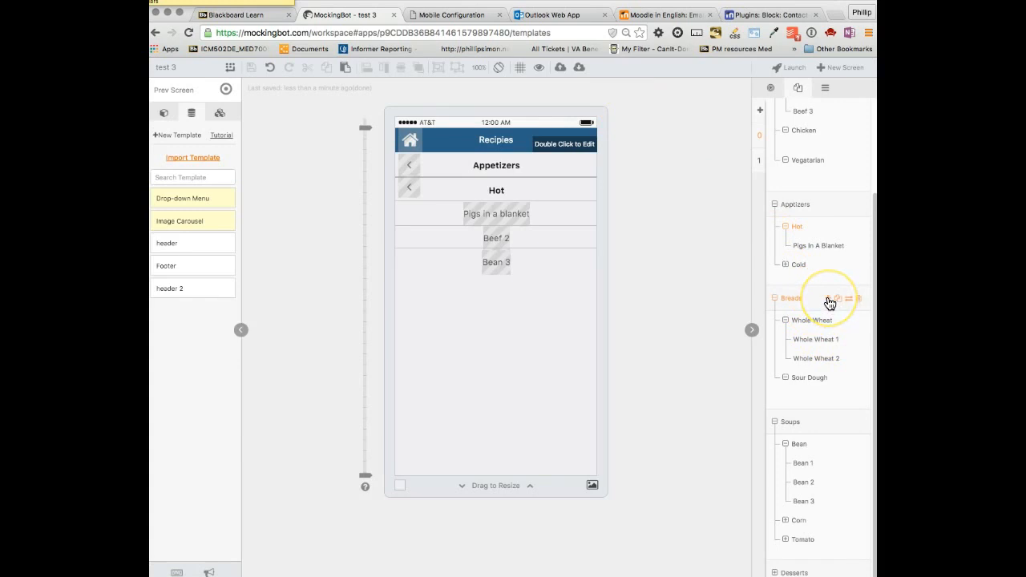
pyautogui.click(838, 301)
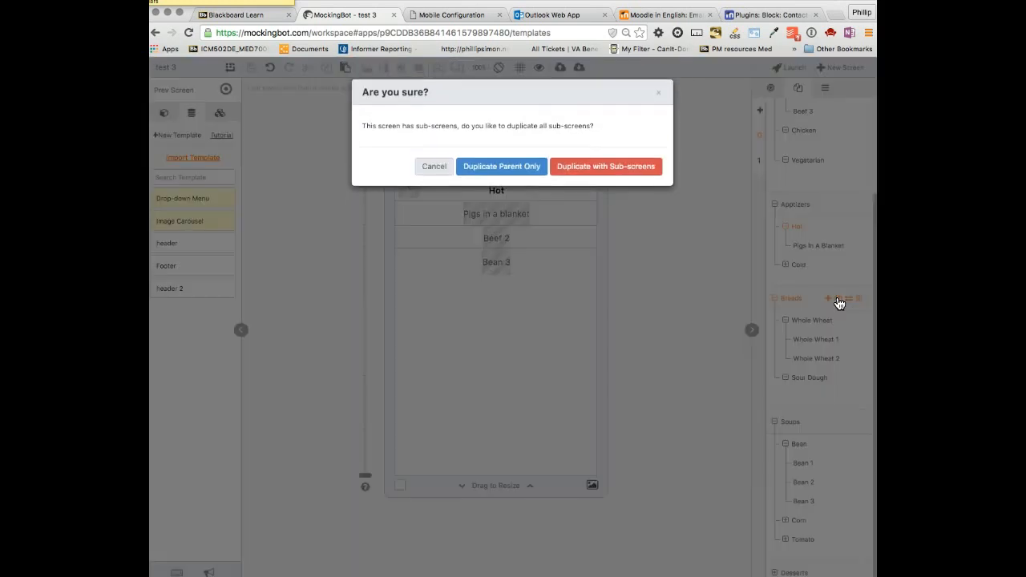
pyautogui.click(598, 179)
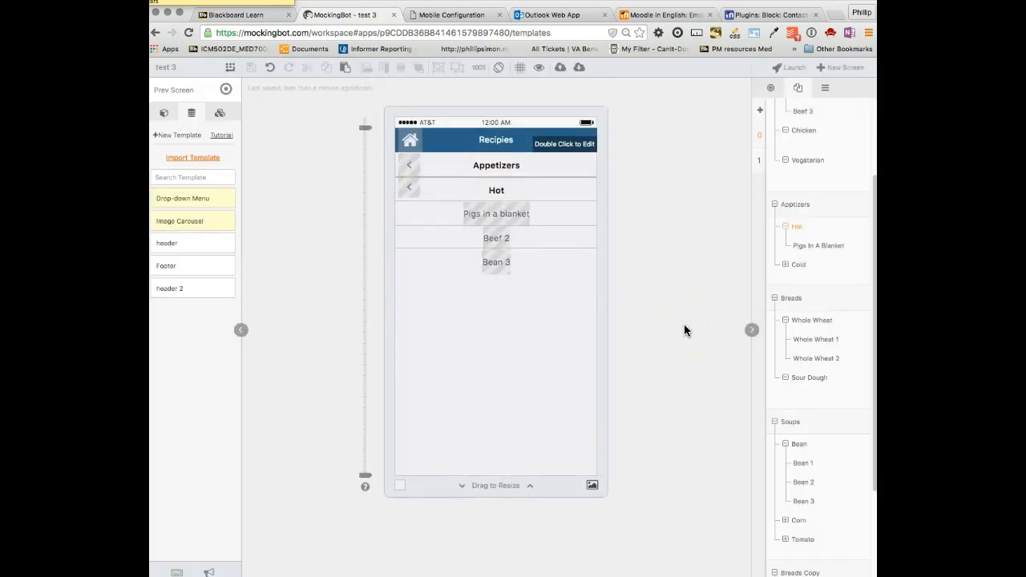
pyautogui.rightClick(811, 335)
pyautogui.click(782, 409)
pyautogui.click(717, 470)
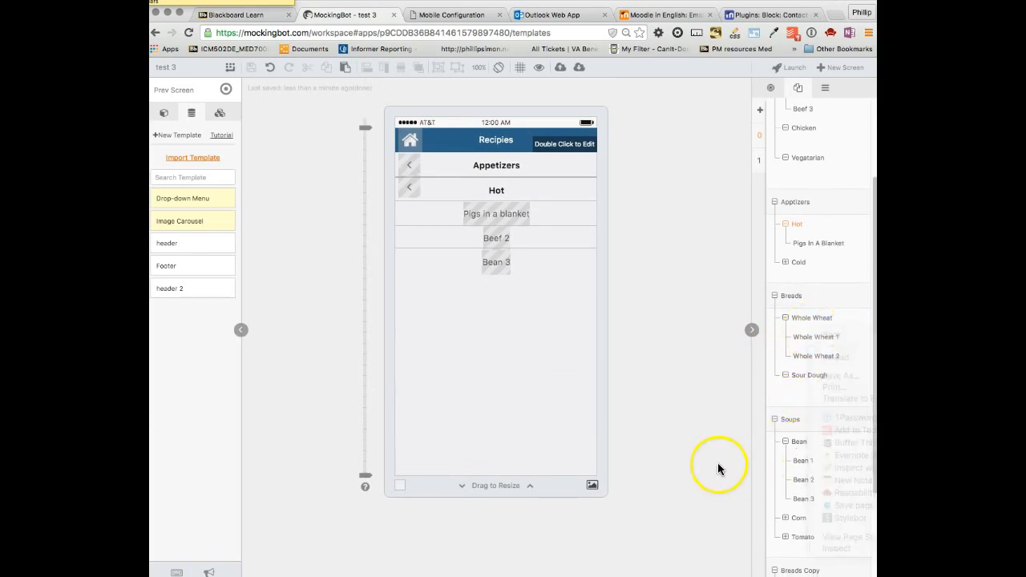
# Step: Delete the Desserts screen at the end of the screen list
pyautogui.scroll(-2, 808, 465)
pyautogui.scroll(-5, 808, 465)
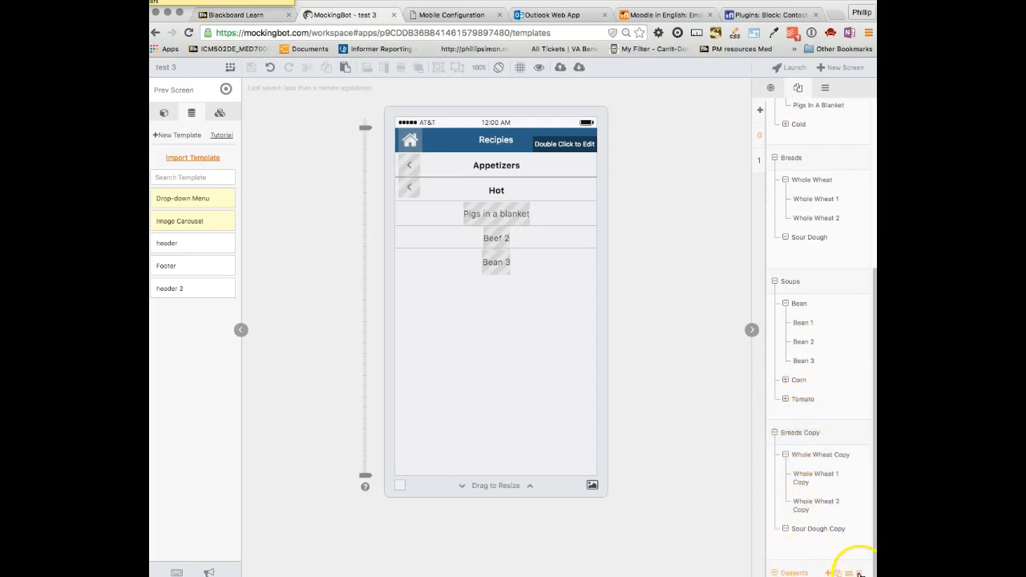
pyautogui.click(859, 573)
pyautogui.click(668, 207)
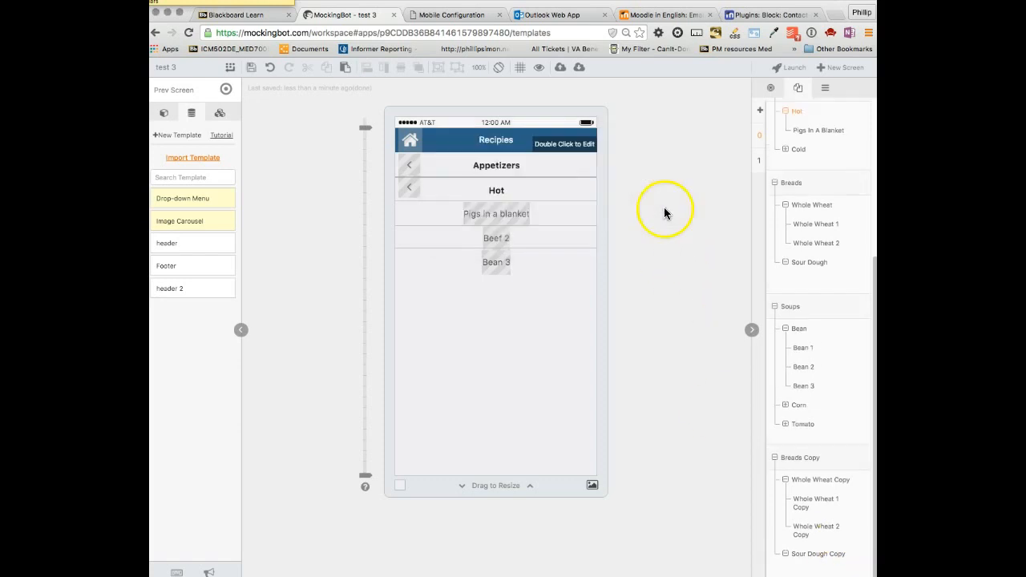
# Step: Rename the Breads Copy screen as Desserts
pyautogui.click(809, 465)
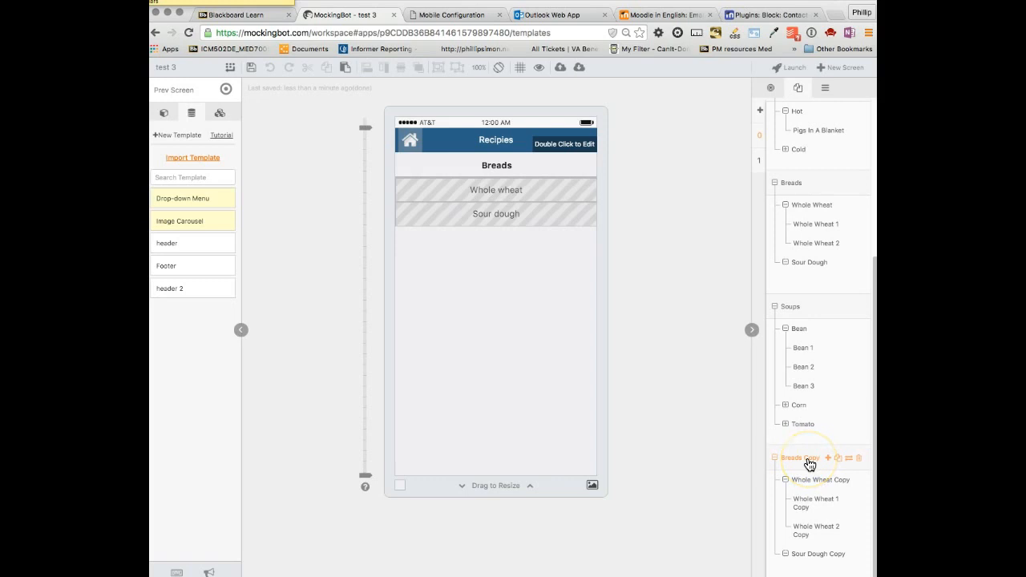
pyautogui.click(800, 465)
pyautogui.doubleClick(800, 465)
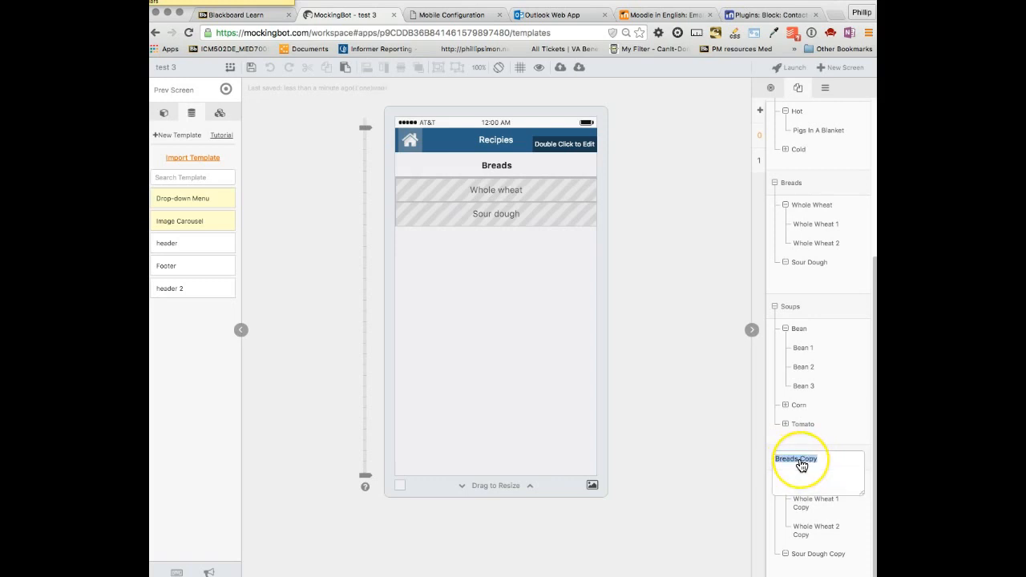
pyautogui.write('Desserts')
pyautogui.press('Return')
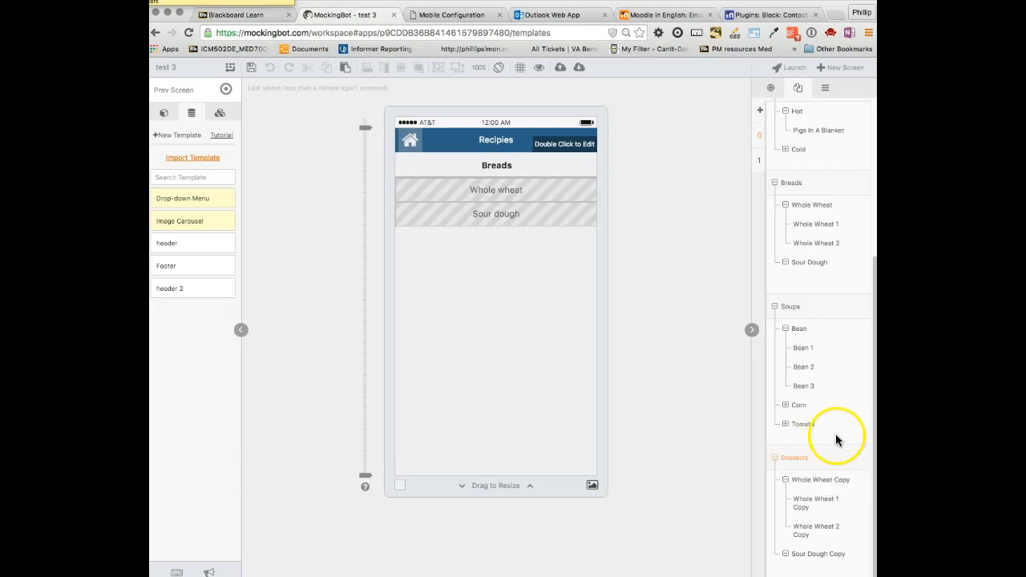
# Step: Rename the Whole Wheat Copy sub-screen under Desserts as Pies
pyautogui.click(816, 486)
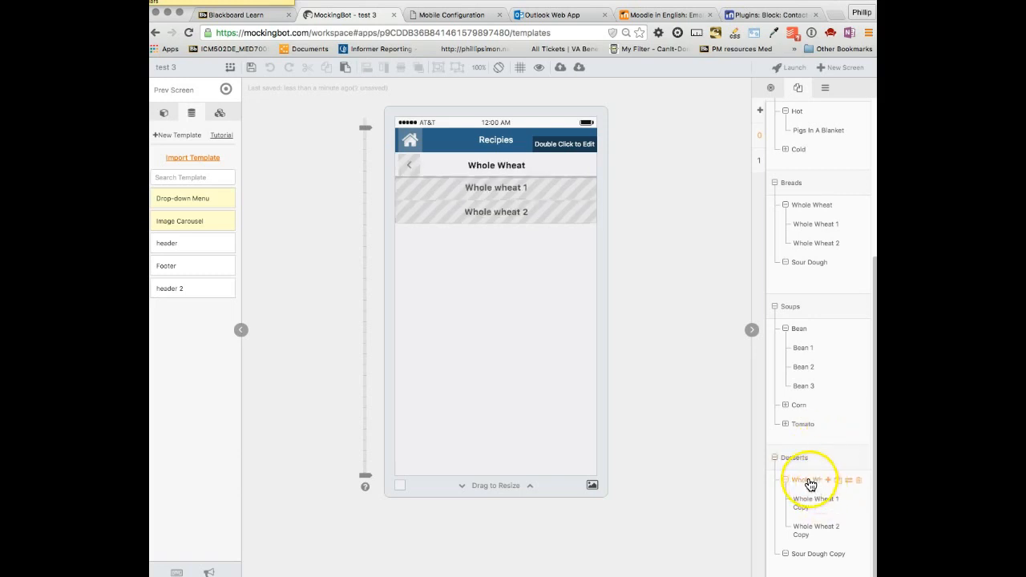
pyautogui.doubleClick(810, 485)
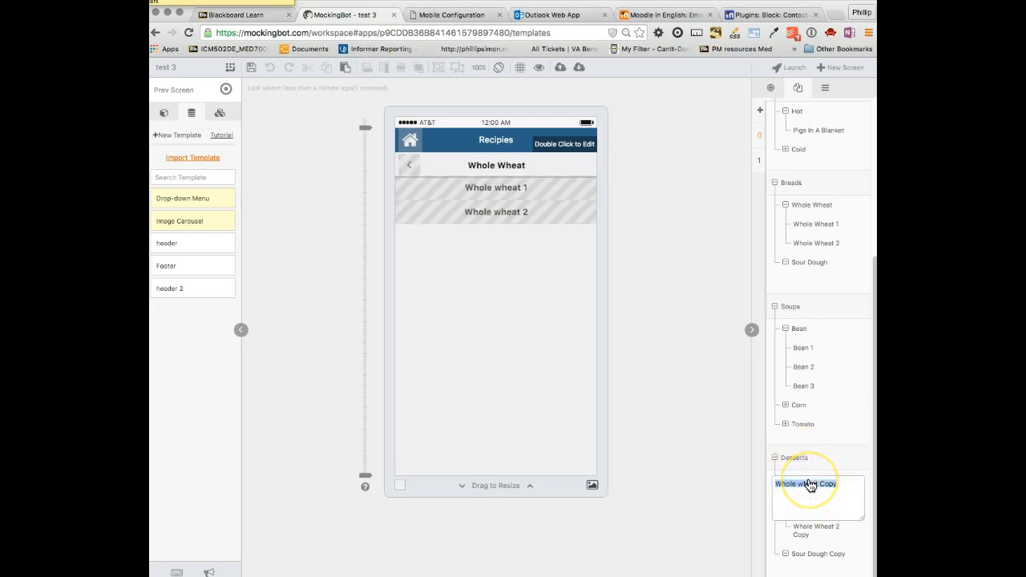
pyautogui.moveTo(834, 484); pyautogui.dragTo(770, 495)
pyautogui.write('Pies')
pyautogui.moveTo(837, 485); pyautogui.dragTo(754, 485)
pyautogui.press('BackSpace')
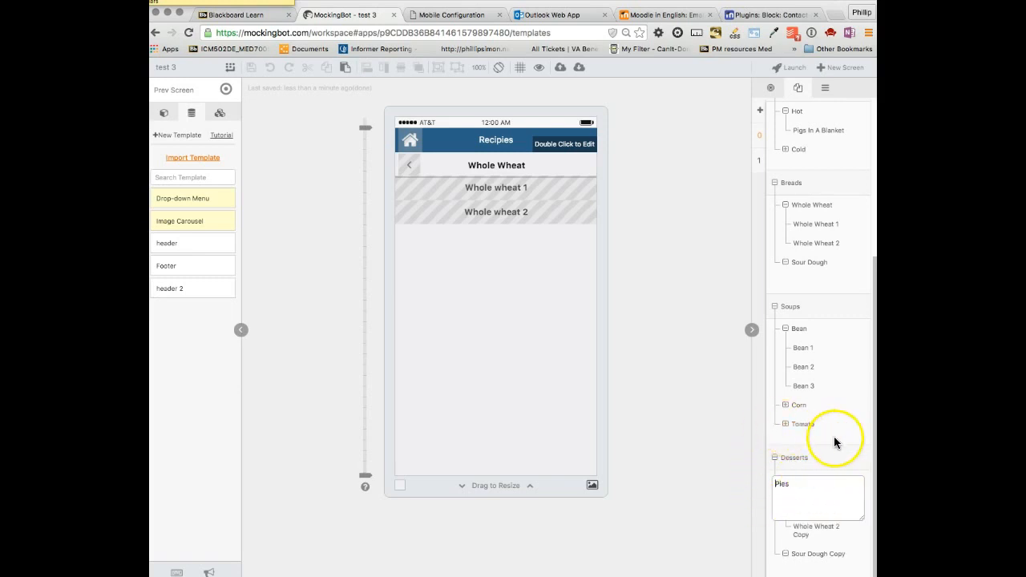
pyautogui.press('Return')
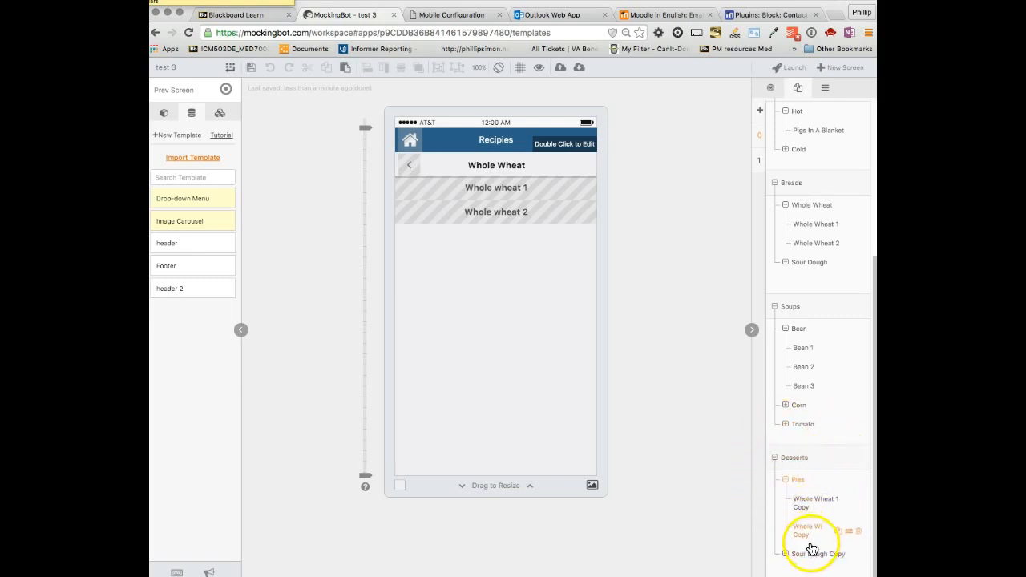
# Step: Rename the Sour Dough Copy sub-screen under Desserts as Cakes
pyautogui.click(810, 557)
pyautogui.doubleClick(809, 556)
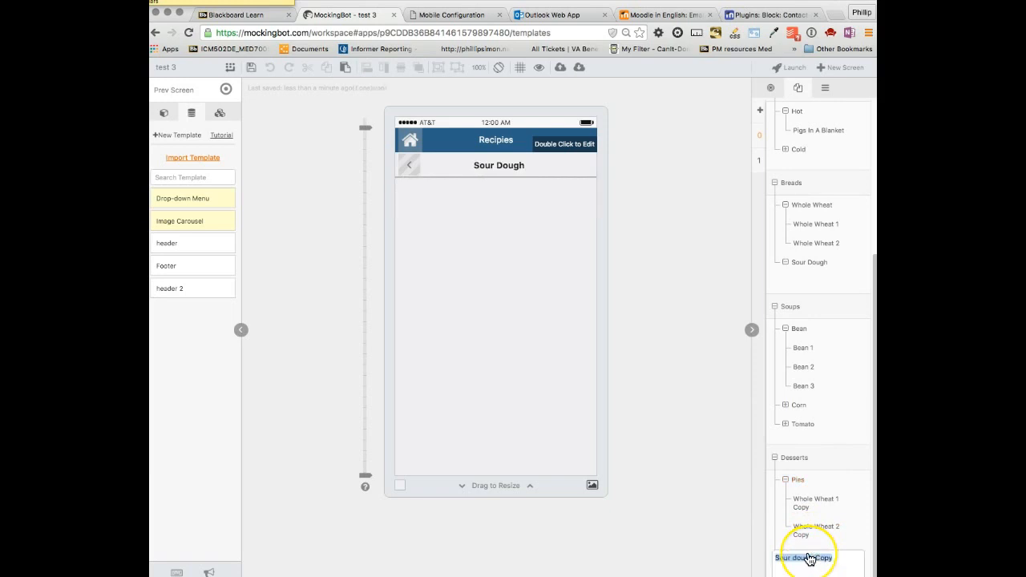
pyautogui.write('Cakes')
pyautogui.click(837, 457)
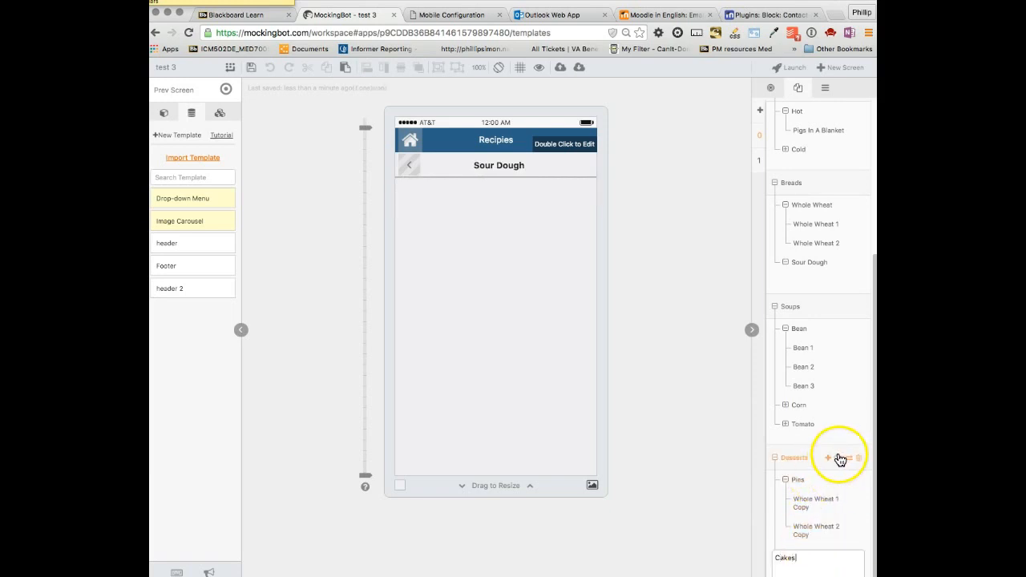
# Step: Rename the Whole Wheat 1 Copy screen under Pies as Pies, cancelling any duplication of the Desserts screen
pyautogui.doubleClick(809, 510)
pyautogui.write('Pies')
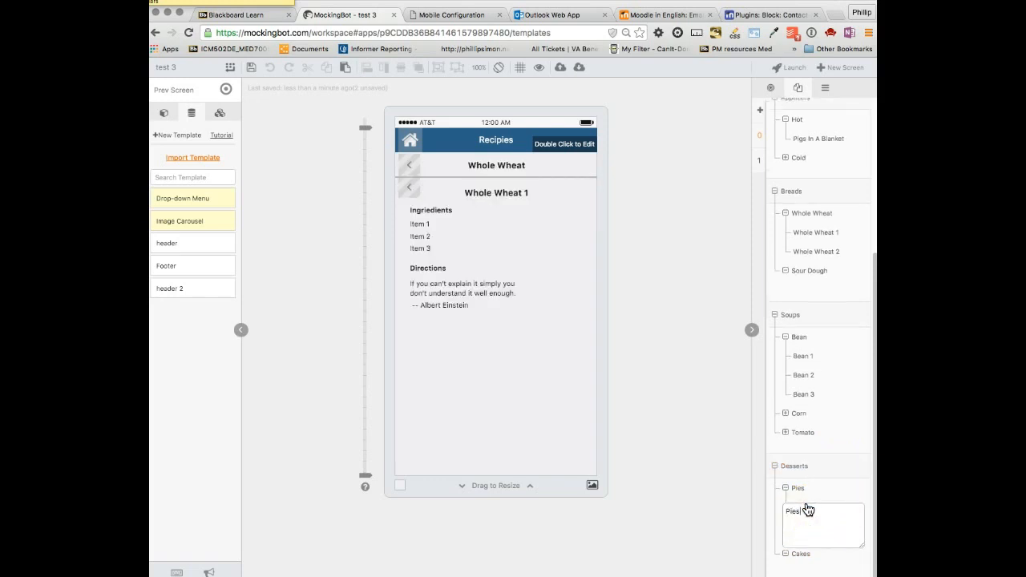
pyautogui.click(837, 485)
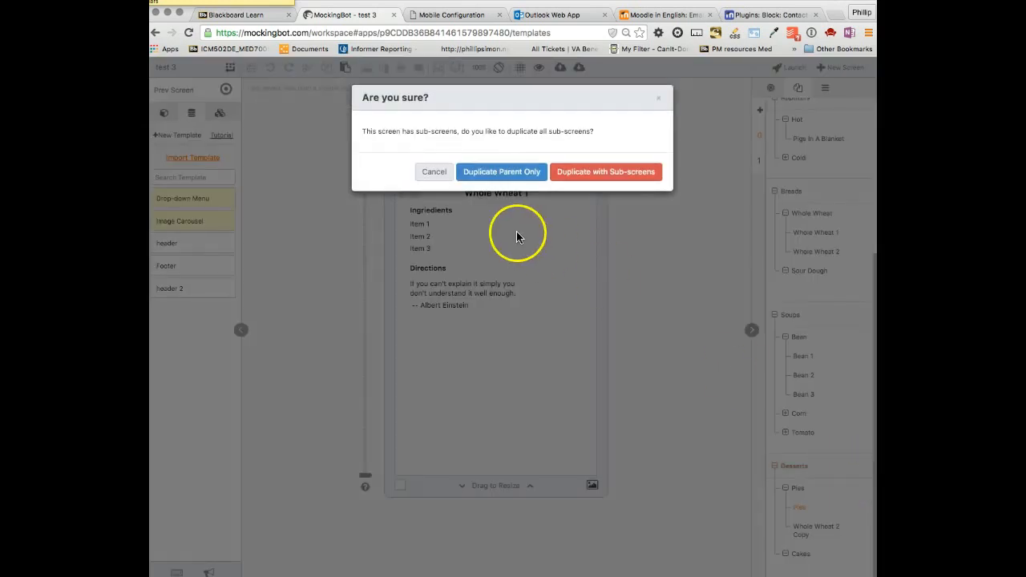
pyautogui.click(434, 172)
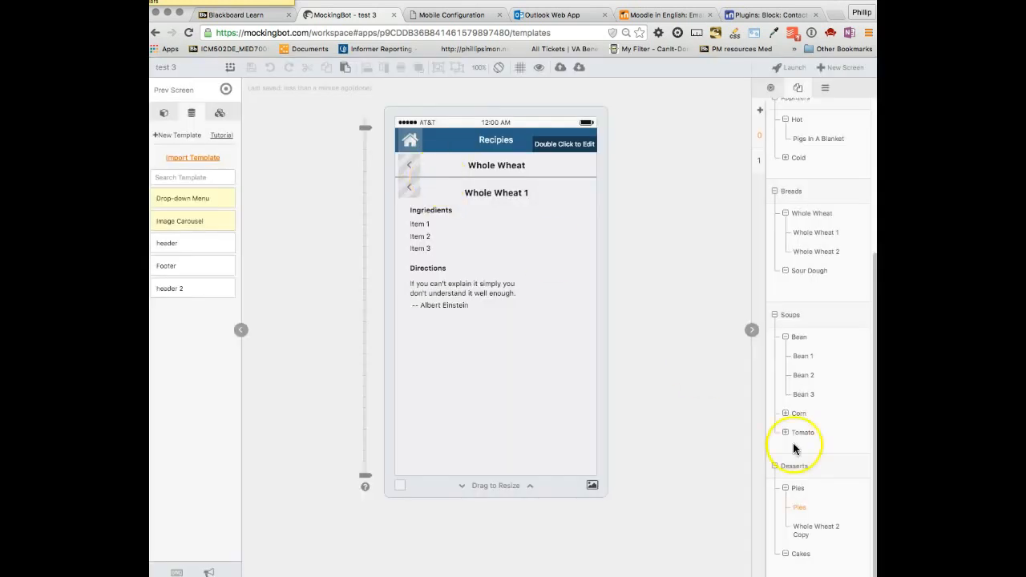
# Step: Rename the Whole Wheat 2 Copy screen as Pies and open the first sub-screen under Pies
pyautogui.doubleClick(809, 532)
pyautogui.write('Pies')
pyautogui.click(749, 532)
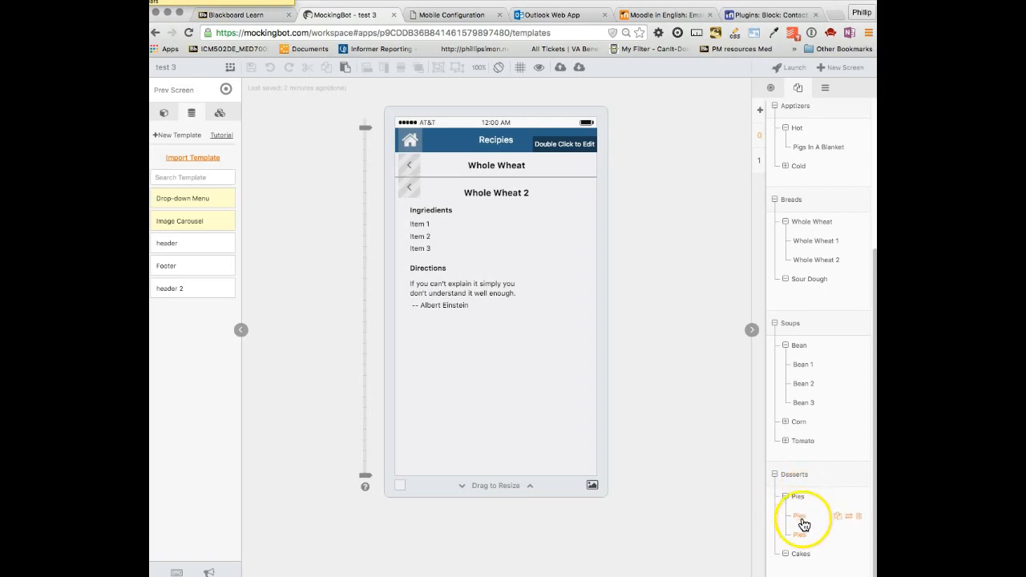
pyautogui.click(801, 520)
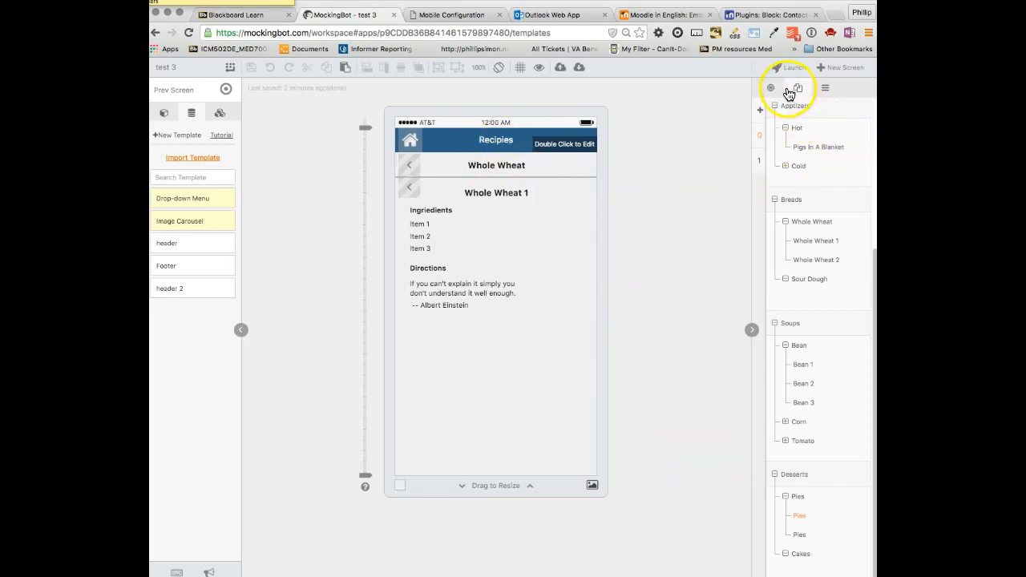
# Step: On the Home screen, duplicate the Appetizers row below itself and change the copy's text to Desserts
pyautogui.scroll(5, 791, 108)
pyautogui.click(792, 112)
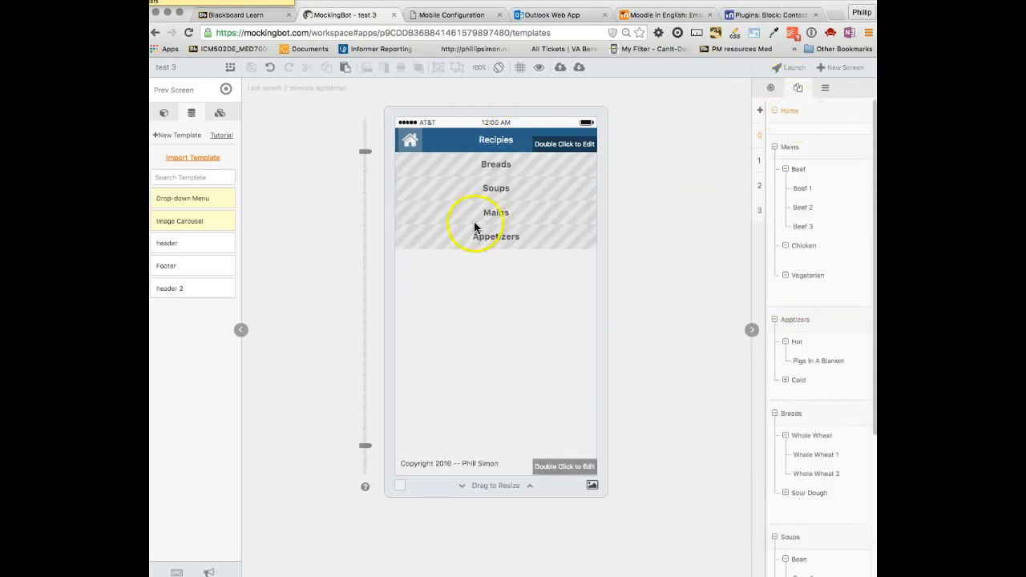
pyautogui.click(501, 240)
pyautogui.press('super+d')
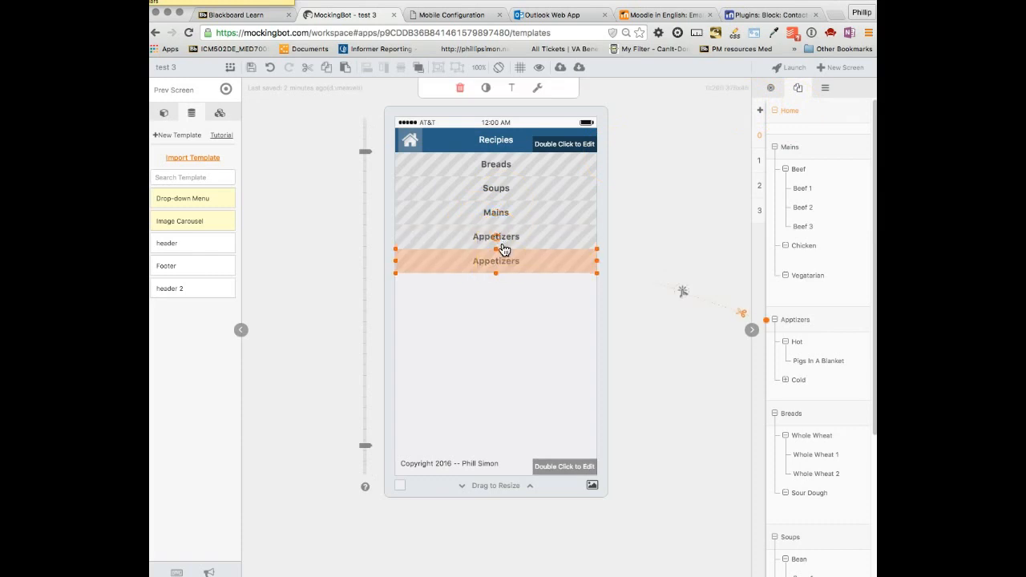
pyautogui.doubleClick(498, 259)
pyautogui.write('Desserts')
pyautogui.click(509, 298)
# Step: Remove the Desserts row's inherited link and link the row to the Desserts screen with the L Slide transition
pyautogui.click(743, 313)
pyautogui.moveTo(621, 261); pyautogui.dragTo(792, 558)
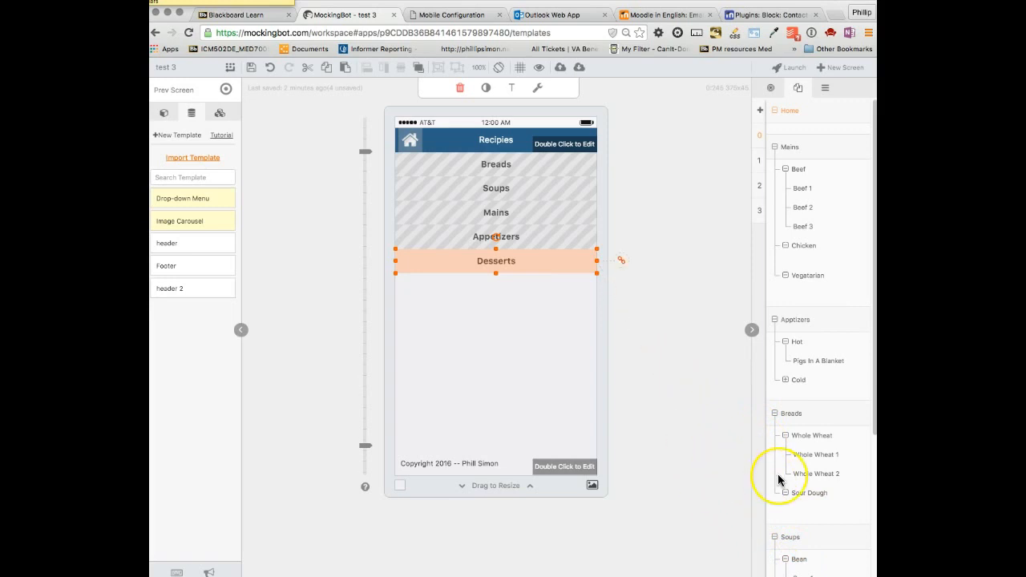
pyautogui.scroll(-5, 778, 474)
pyautogui.moveTo(621, 262); pyautogui.dragTo(792, 477)
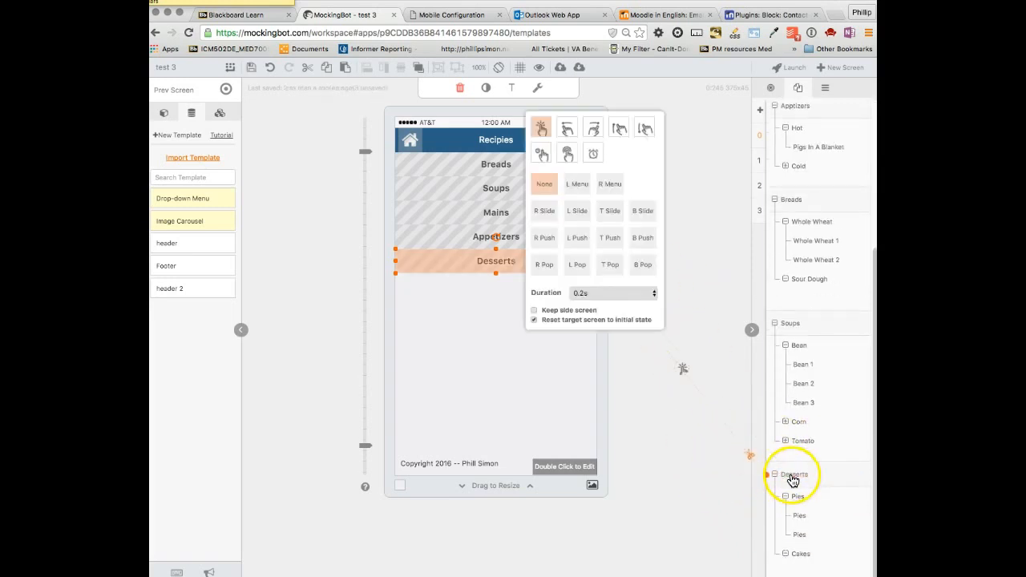
pyautogui.click(578, 212)
pyautogui.click(678, 441)
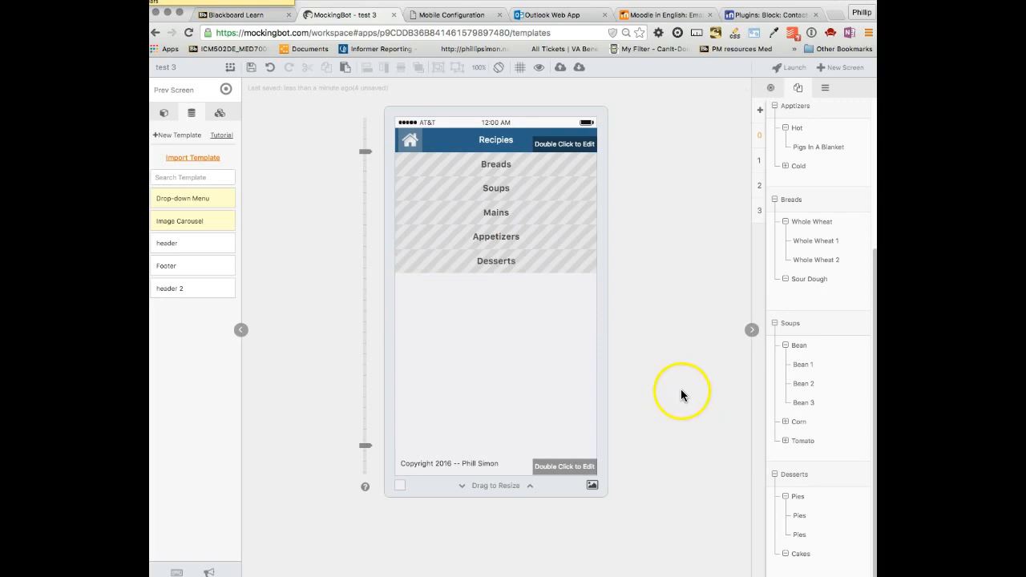
# Step: Launch the preview, test the Desserts link from Home and return to the editor on the Desserts screen
pyautogui.click(789, 68)
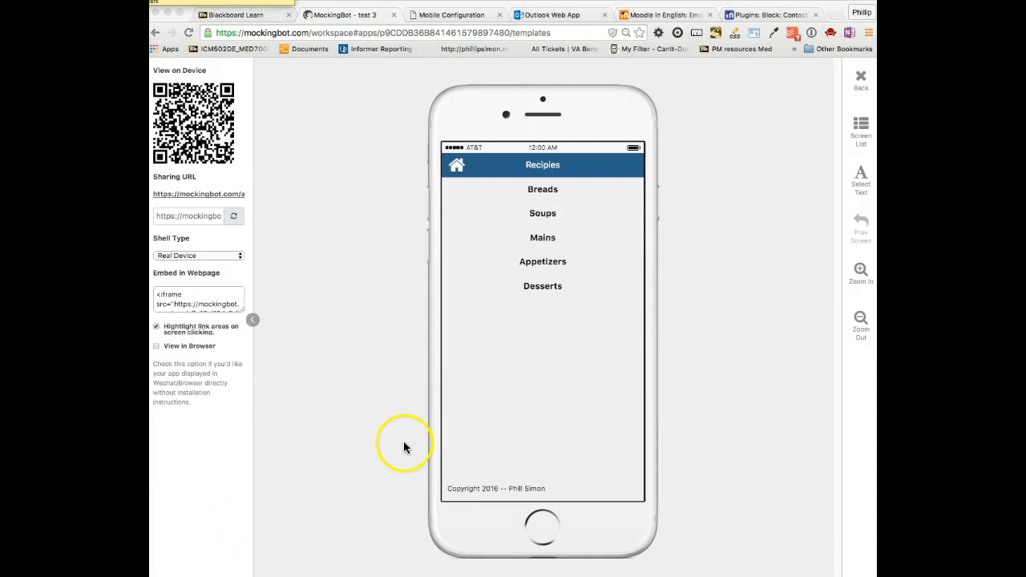
pyautogui.click(545, 294)
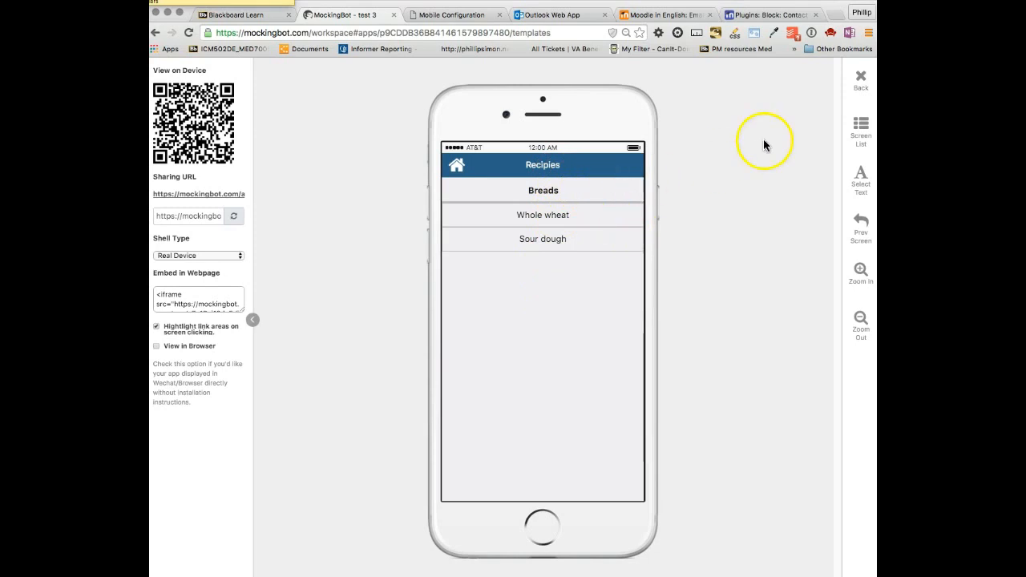
pyautogui.click(861, 78)
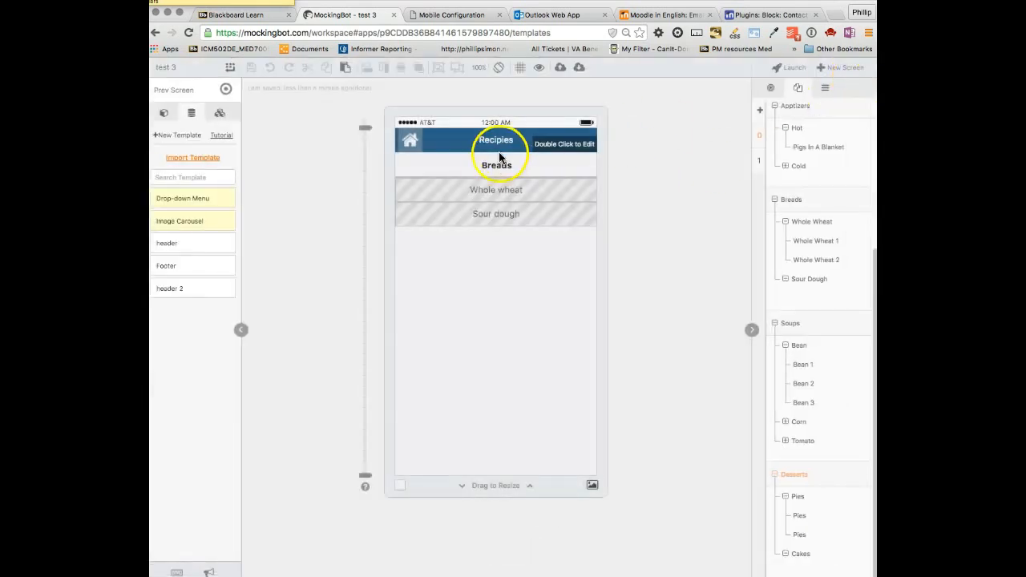
# Step: Change the Breads heading on the Desserts screen to Desserts
pyautogui.click(494, 163)
pyautogui.doubleClick(493, 165)
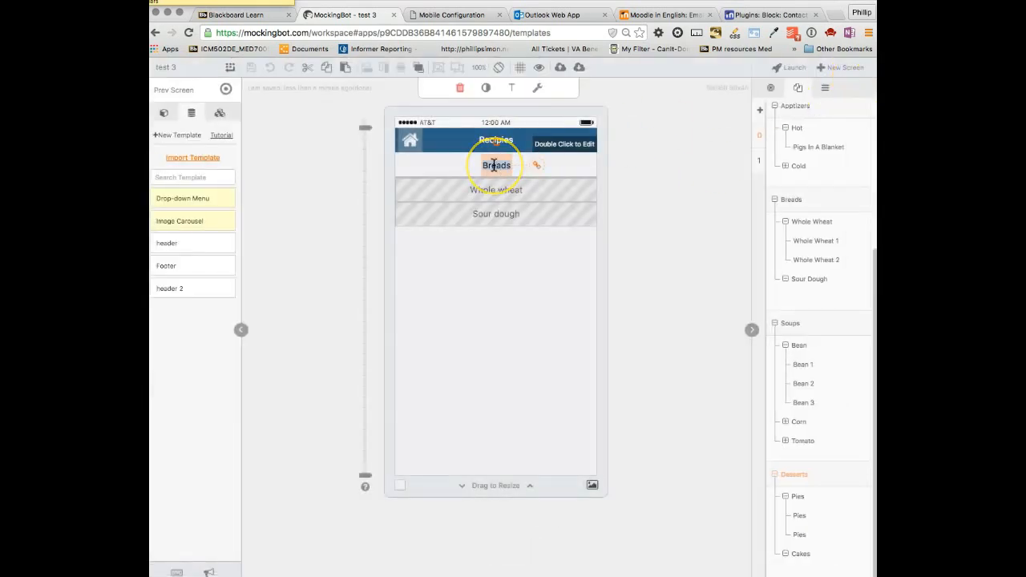
pyautogui.write('Dess')
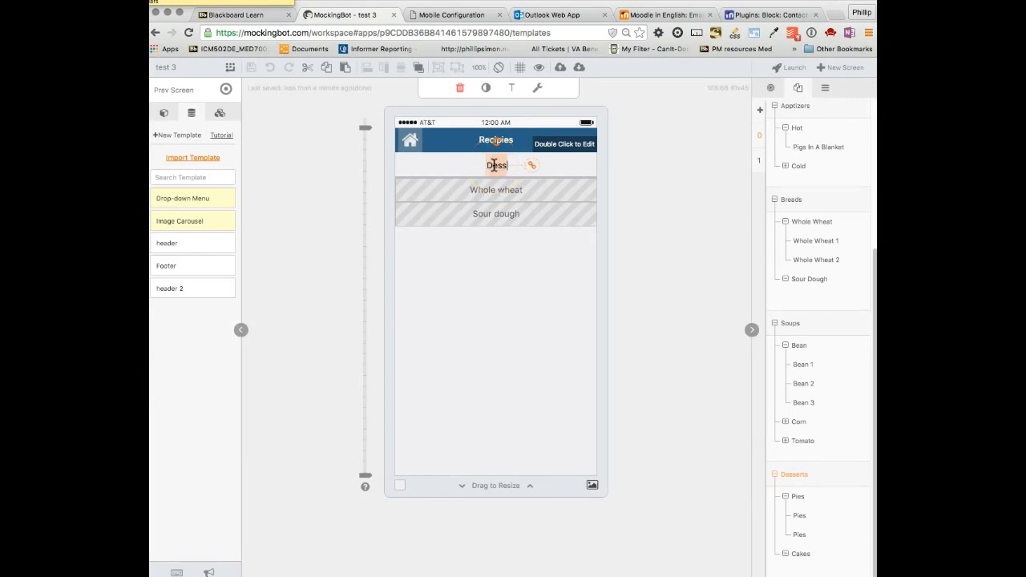
pyautogui.write('erts')
# Step: Change the Whole wheat row on the Desserts screen to Pies and the Sour dough row to Cakes
pyautogui.click(497, 189)
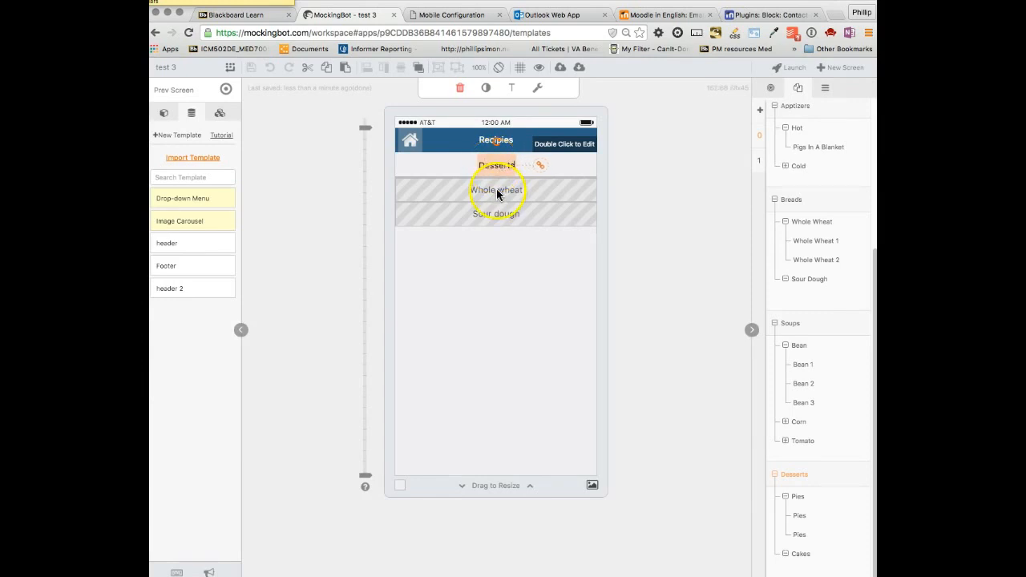
pyautogui.doubleClick(496, 190)
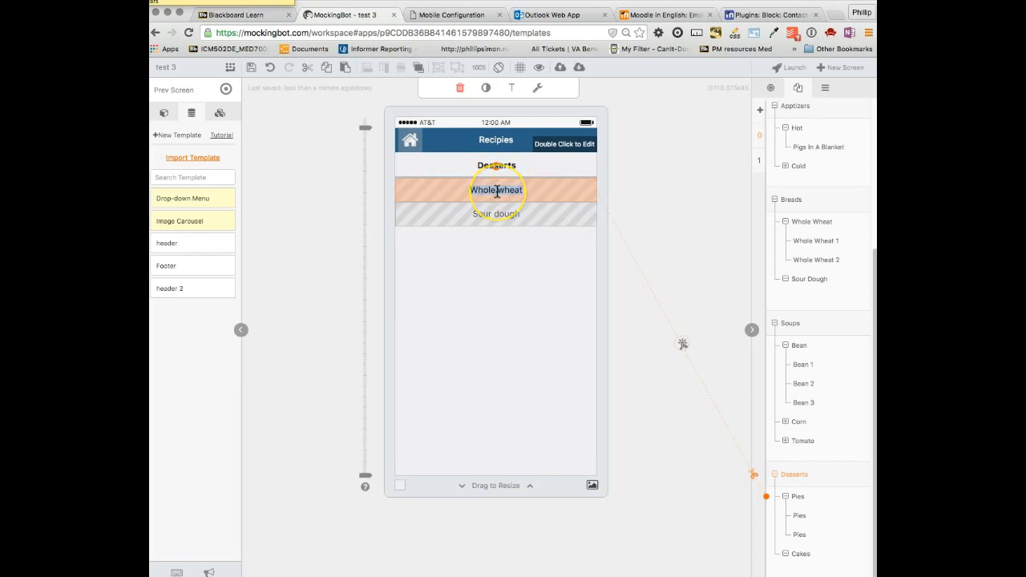
pyautogui.write('Pies')
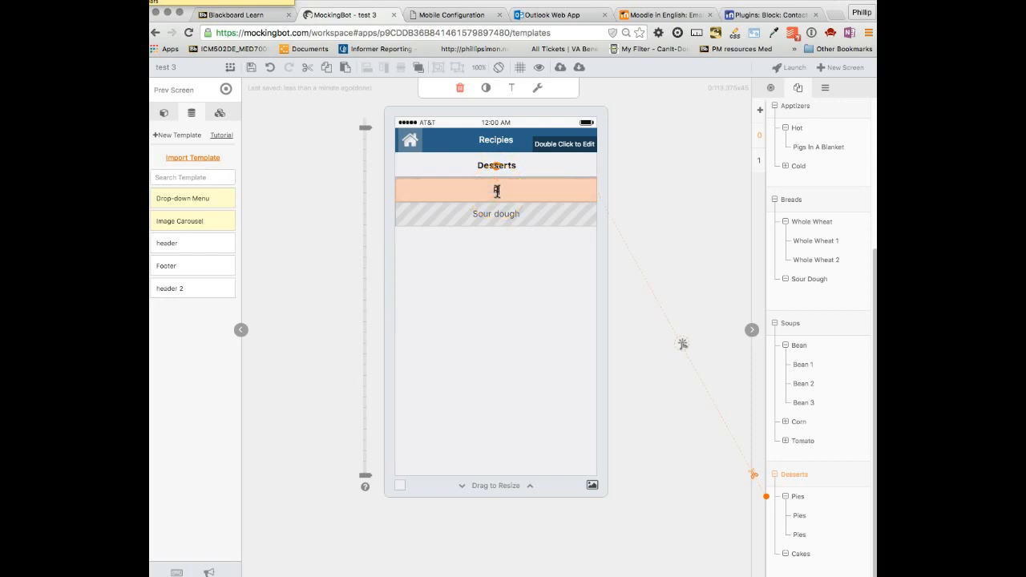
pyautogui.click(507, 251)
pyautogui.doubleClick(505, 215)
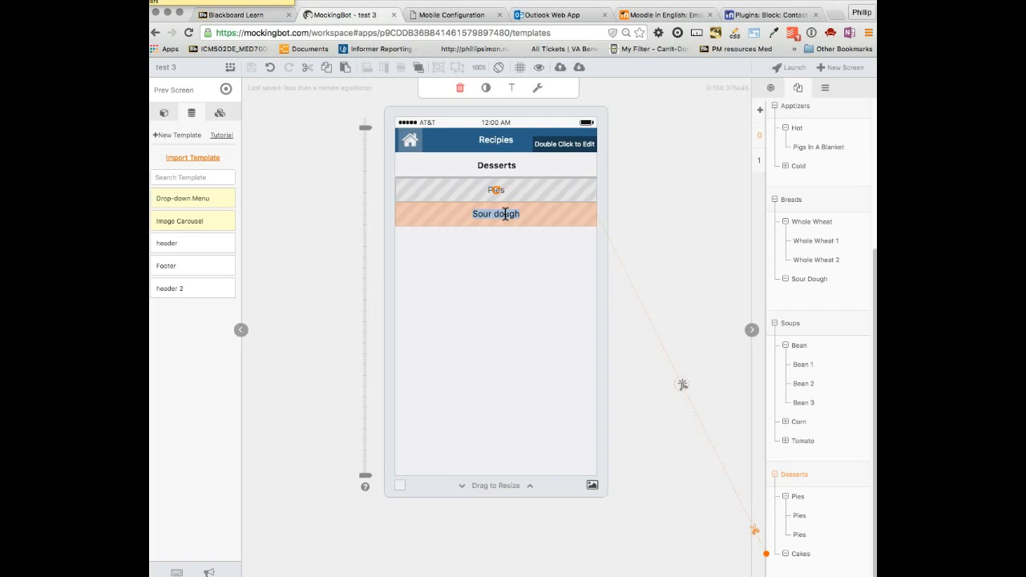
pyautogui.write('Cakes')
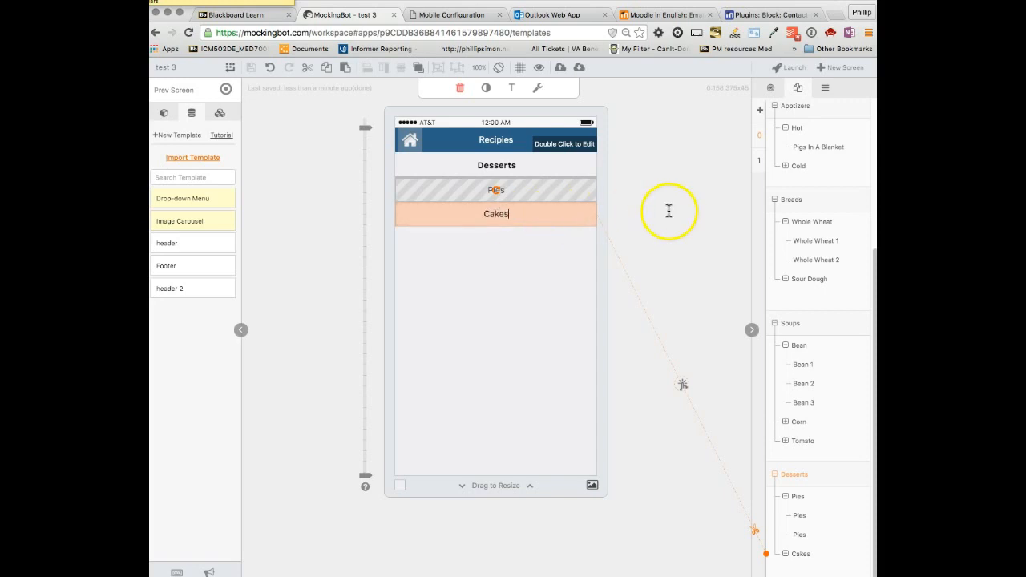
# Step: Preview the edited Desserts screen, exit the preview and look over the screen list
pyautogui.click(790, 69)
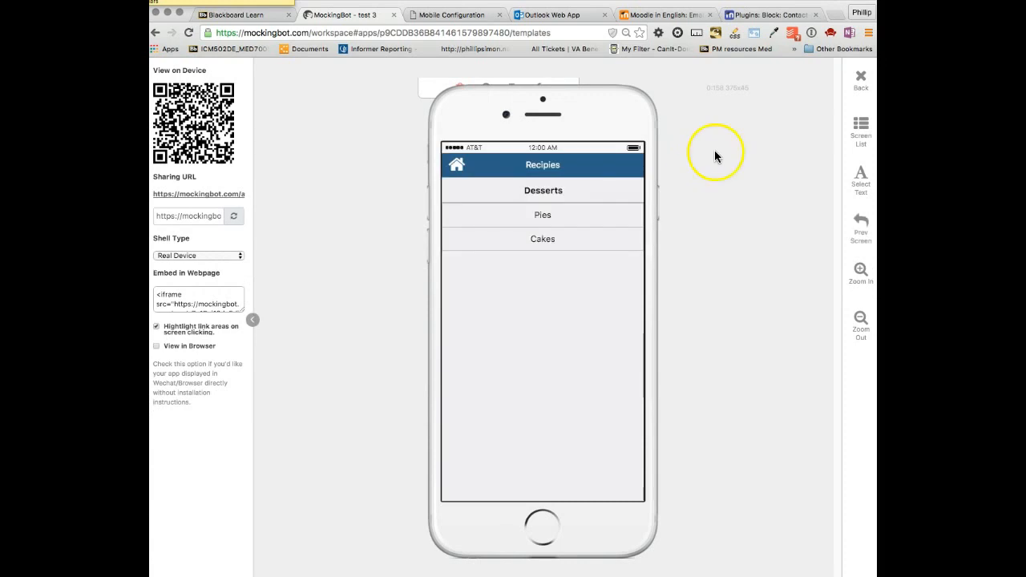
pyautogui.click(861, 79)
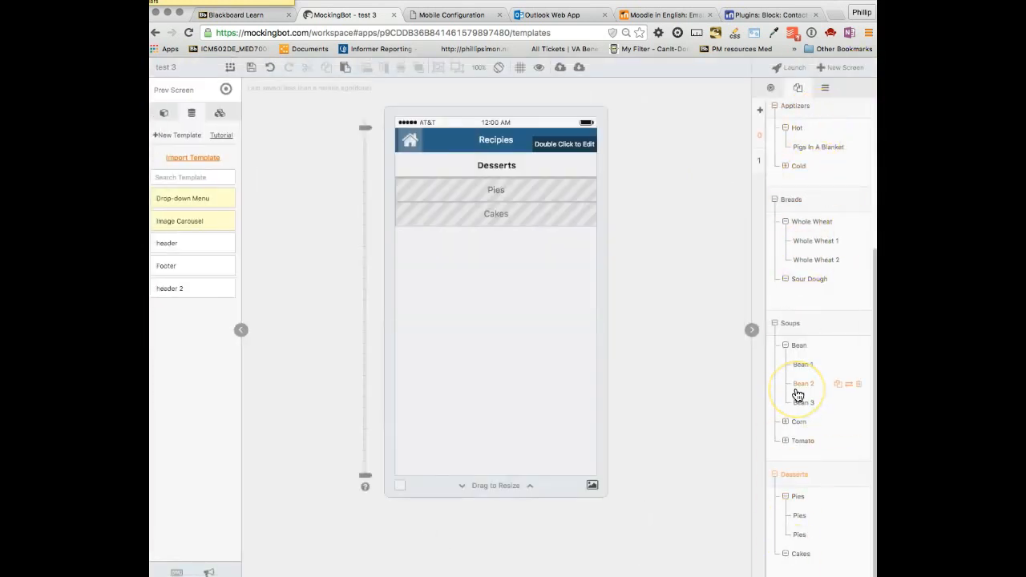
pyautogui.scroll(3, 798, 394)
pyautogui.scroll(-3, 798, 391)
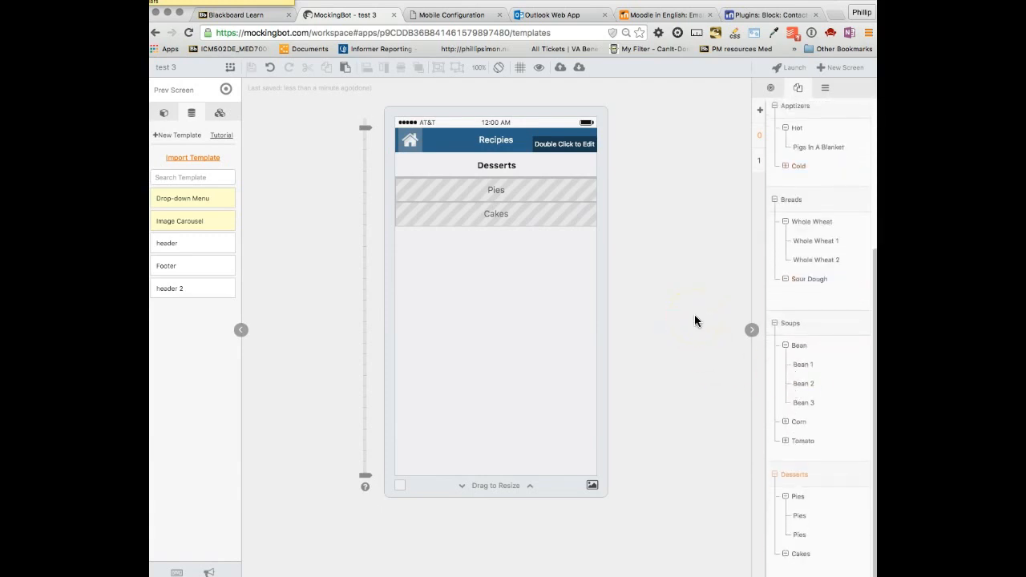